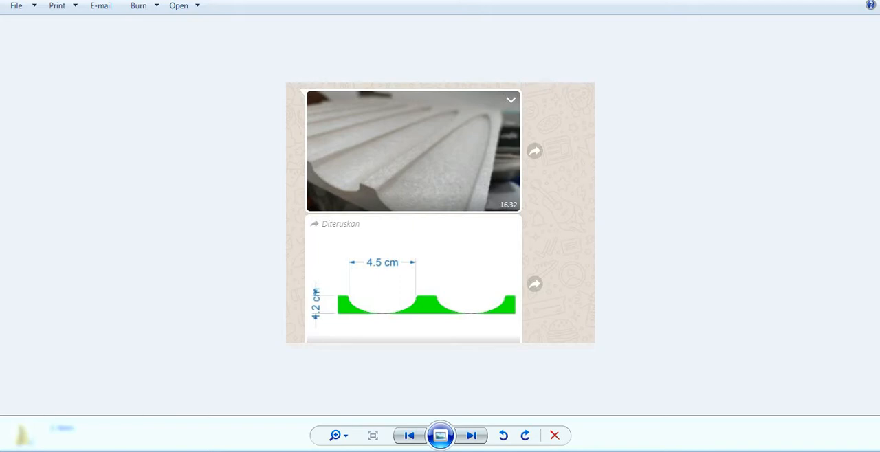
Step: Review the requested size in the Screenshot_5 image, switch to the ArtCAM window holding model 8, and examine its fluted relief up close
mouse_move(337, 451)
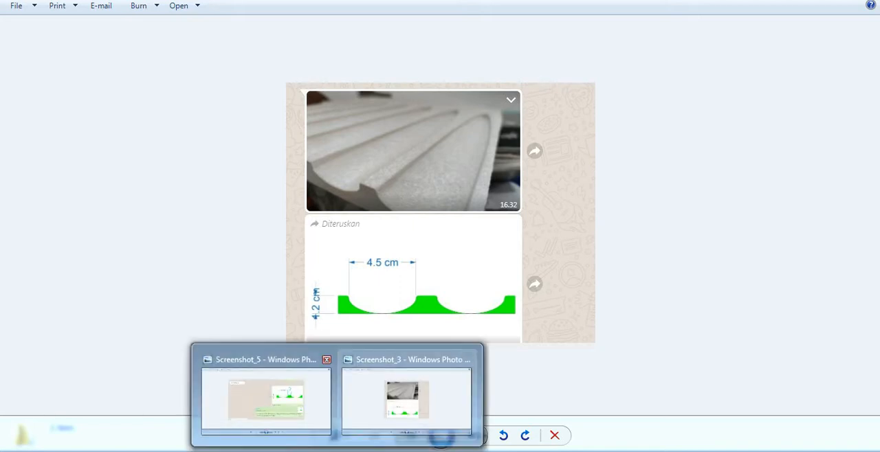
click(266, 402)
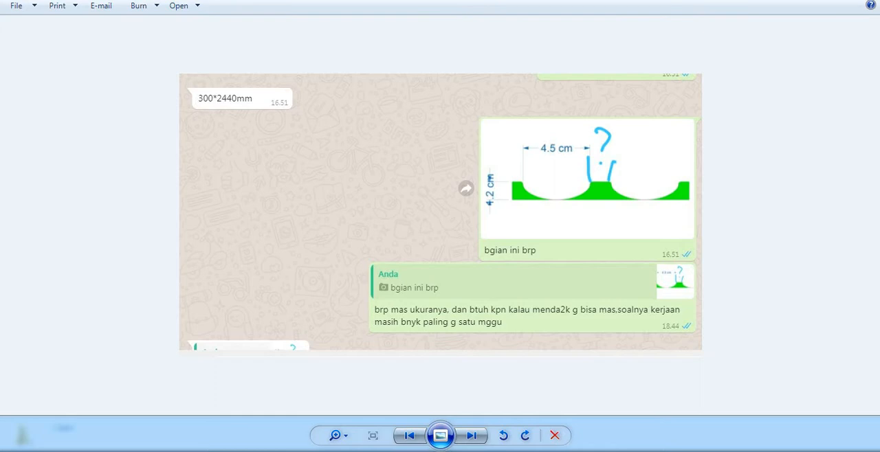
mouse_move(381, 440)
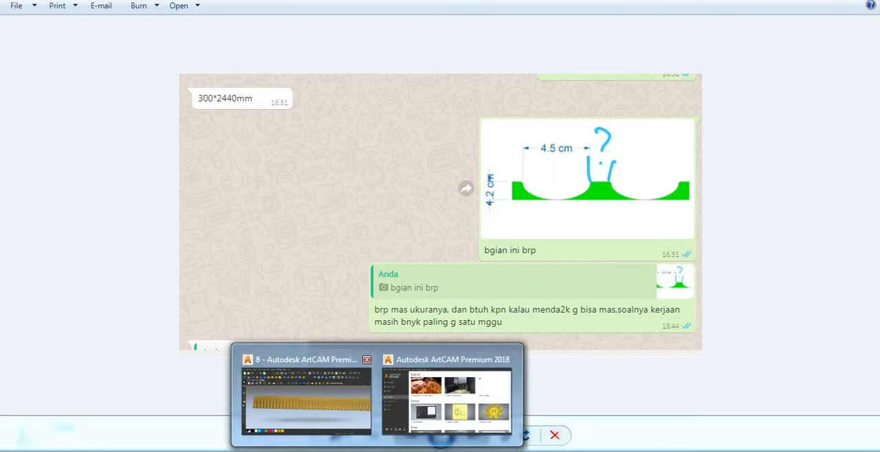
click(304, 405)
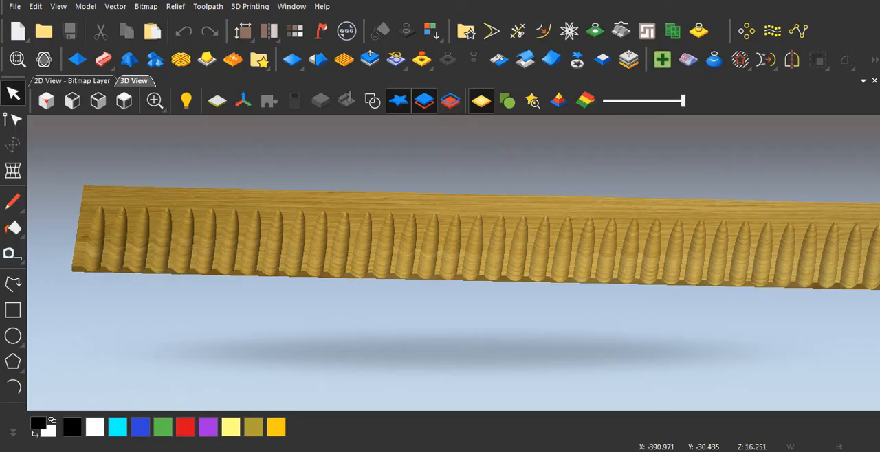
mouse_move(264, 240)
mouse_down()
mouse_move(266, 223)
mouse_move(265, 241)
mouse_up()
scroll(266, 240, up, 3)
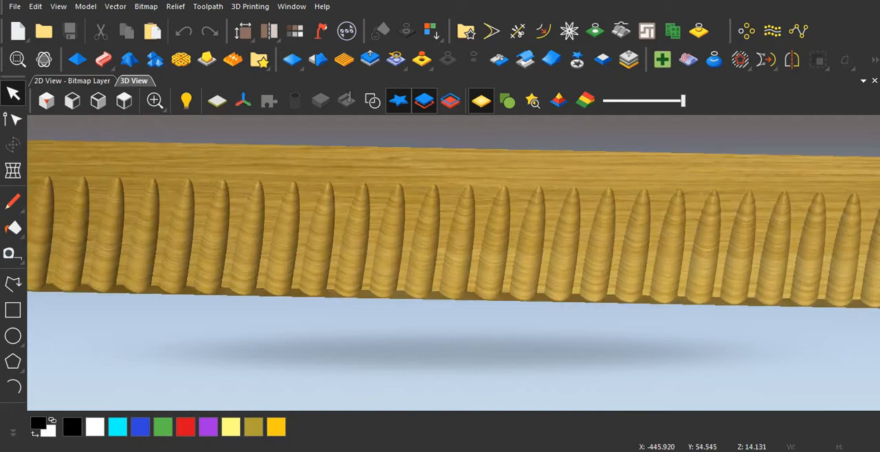
scroll(265, 240, down, 1)
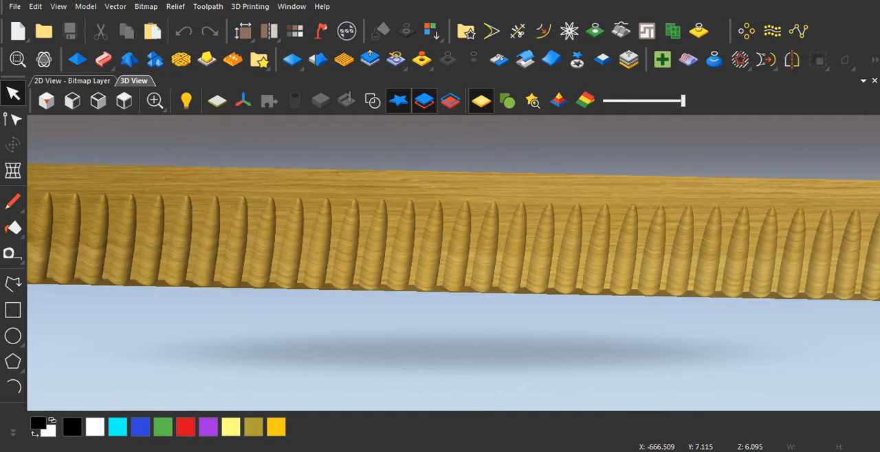
scroll(265, 241, down, 1)
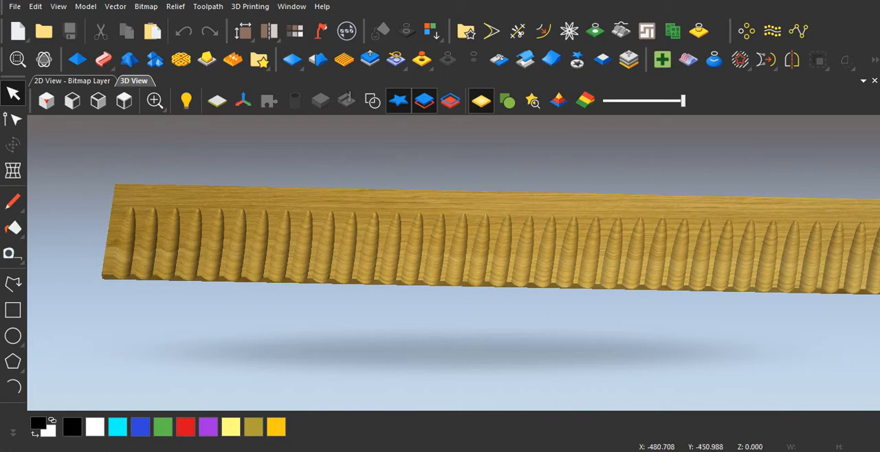
Step: Switch to the empty ArtCAM window and create a new model about 2500 mm wide and 1000 mm high, shown in 2D
mouse_move(377, 450)
click(454, 398)
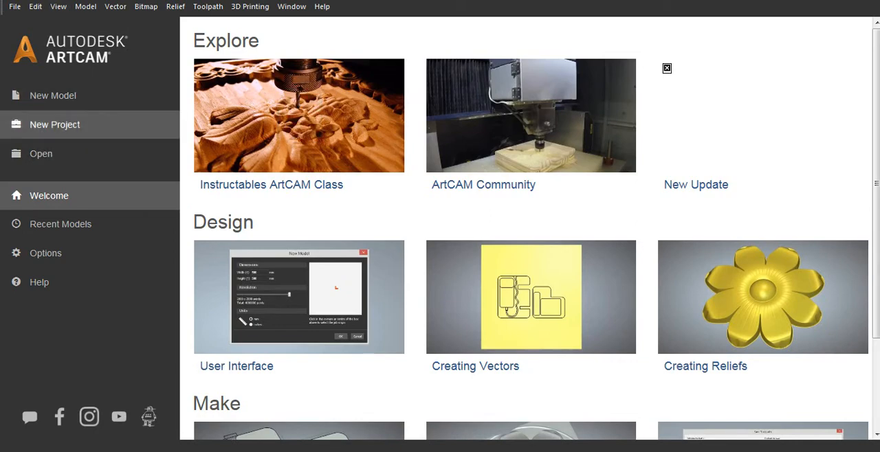
click(53, 96)
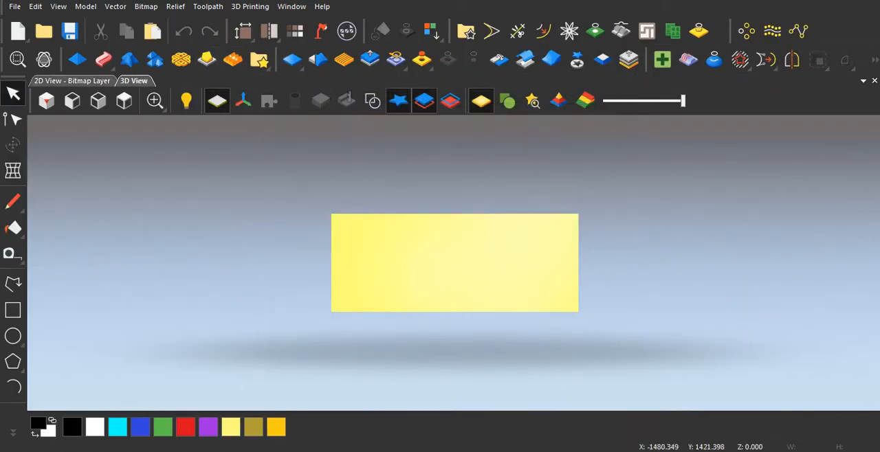
scroll(465, 272, down, 3)
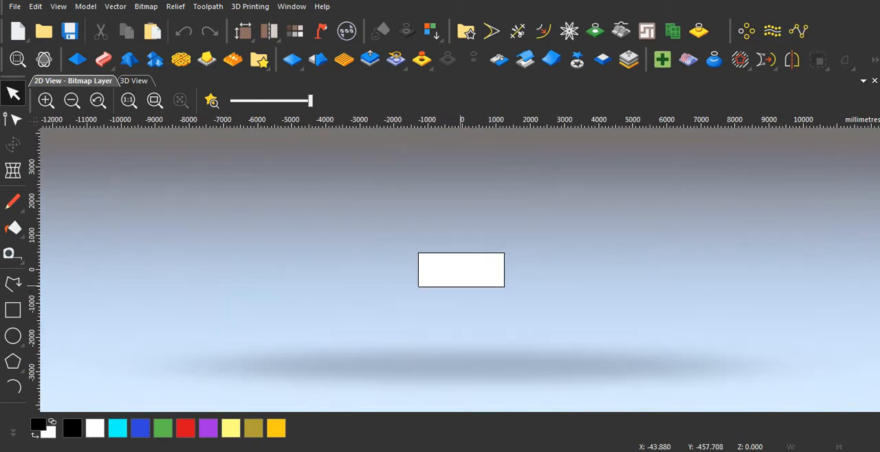
scroll(463, 283, up, 1)
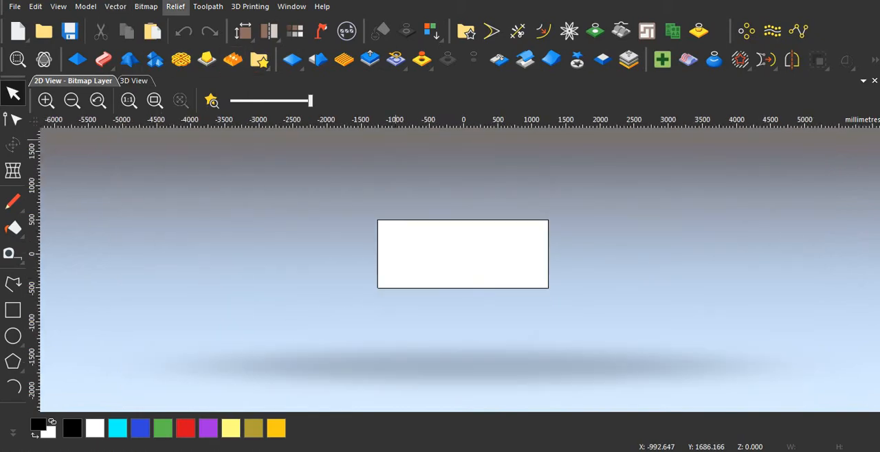
click(115, 6)
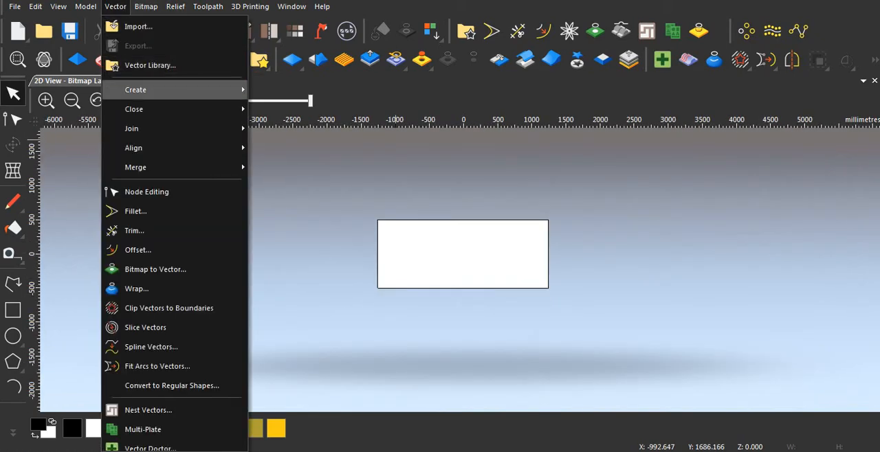
mouse_move(137, 167)
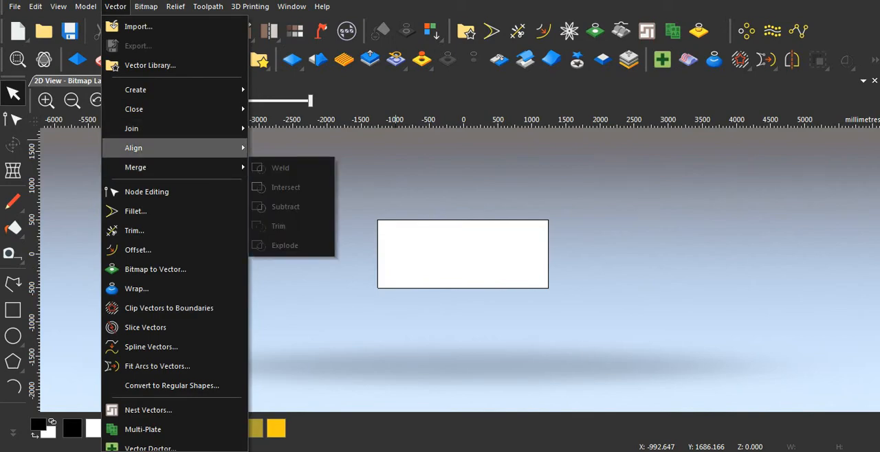
click(432, 152)
Step: Import the fluted-pattern vector drawing from the Downloads folder into the current layer of the new model
click(115, 6)
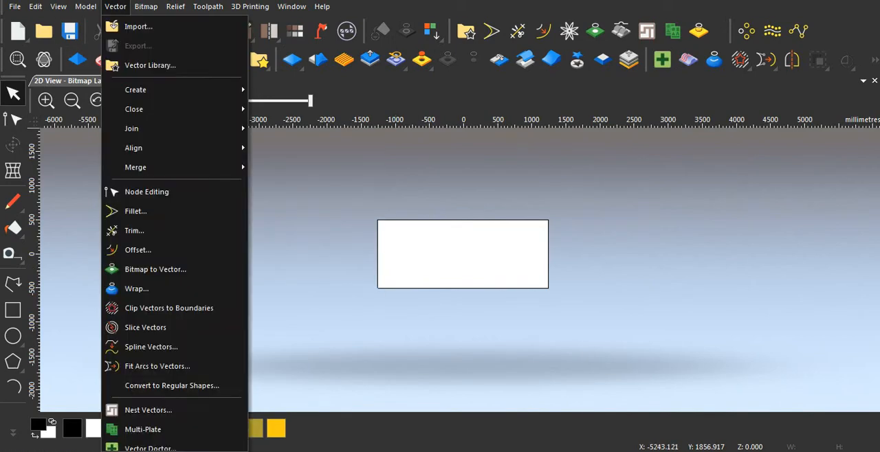
mouse_move(138, 129)
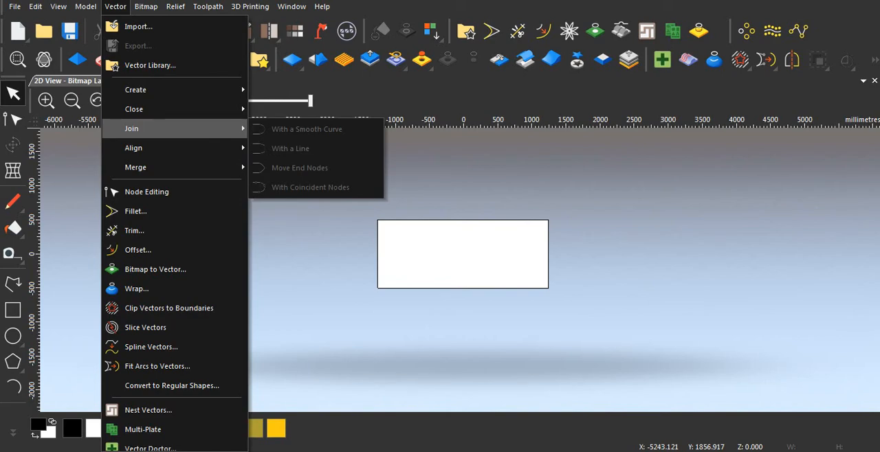
click(138, 26)
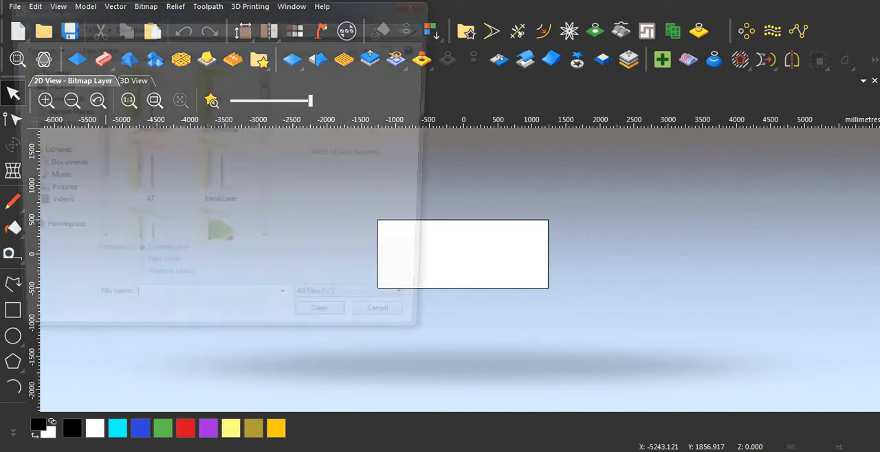
scroll(155, 102, down, 5)
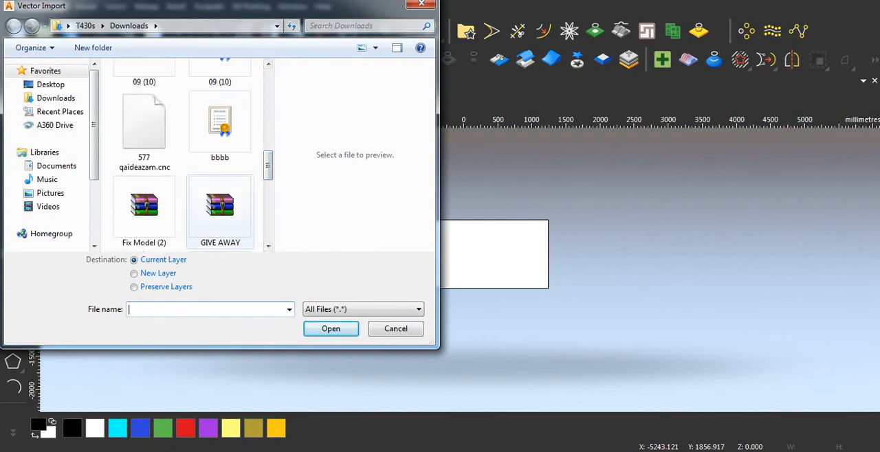
click(144, 125)
scroll(182, 155, up, 2)
scroll(213, 138, down, 6)
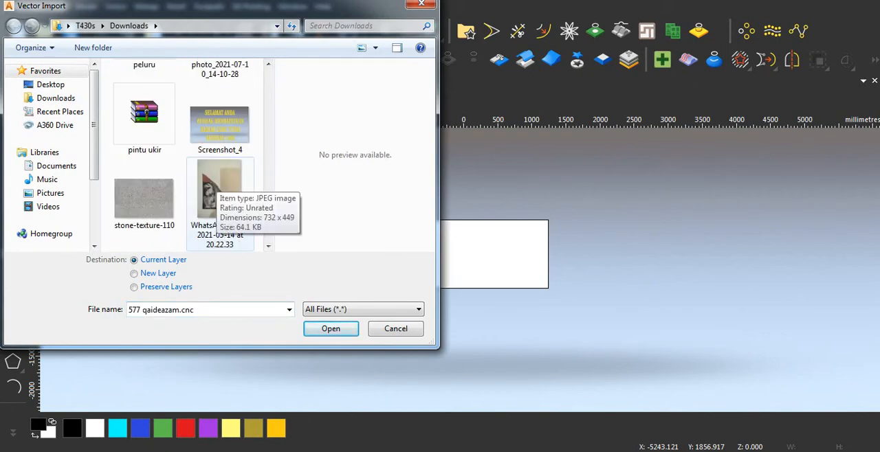
scroll(214, 138, up, 1)
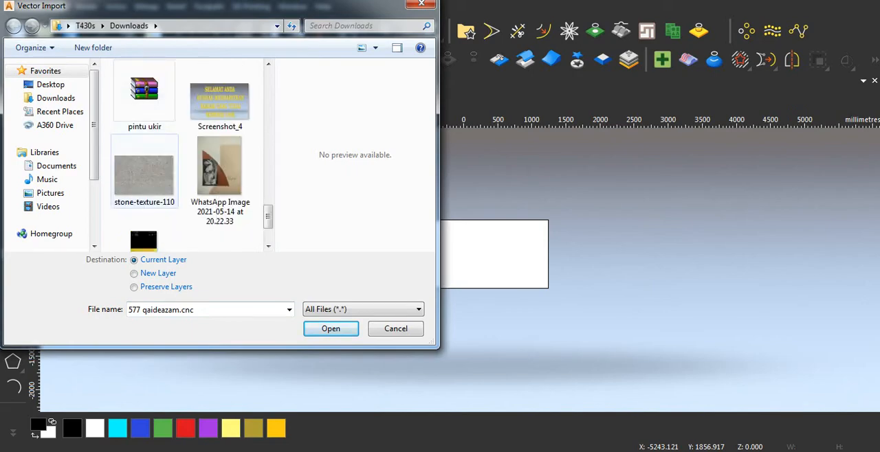
scroll(144, 169, up, 1)
click(144, 103)
click(331, 330)
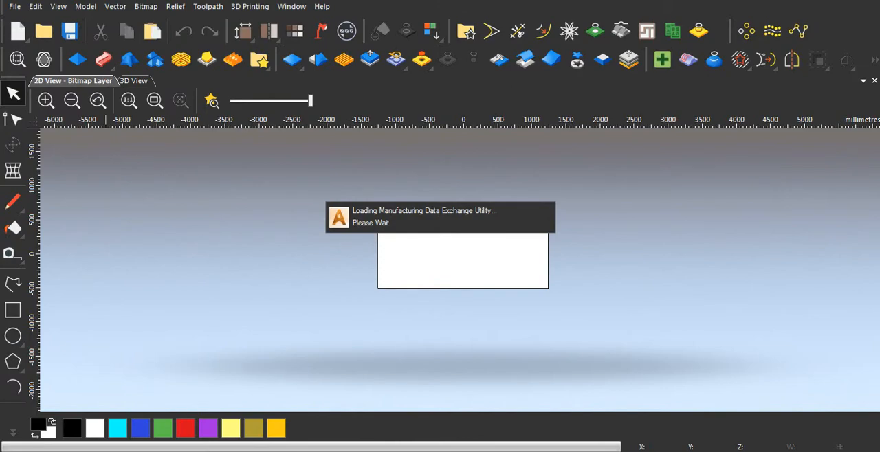
click(534, 291)
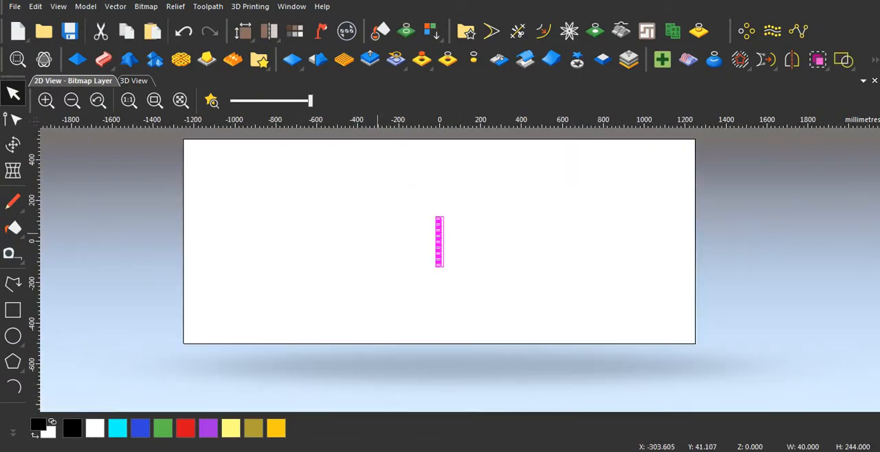
Step: Rotate the imported fluted-pattern vectors 90 degrees anticlockwise with the Transform tool
scroll(455, 245, up, 1)
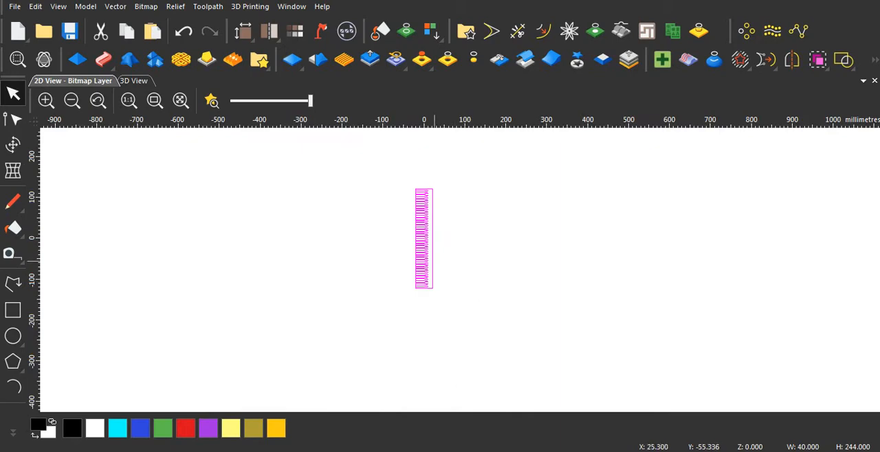
scroll(428, 245, up, 2)
scroll(427, 244, down, 1)
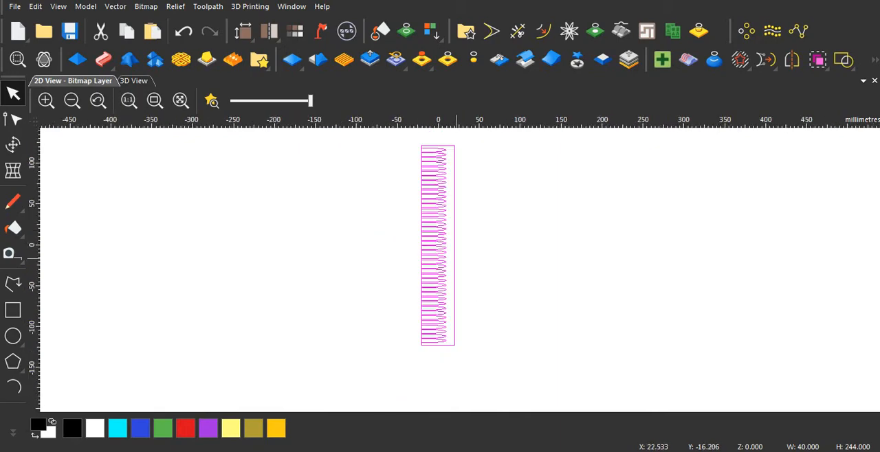
scroll(456, 258, down, 1)
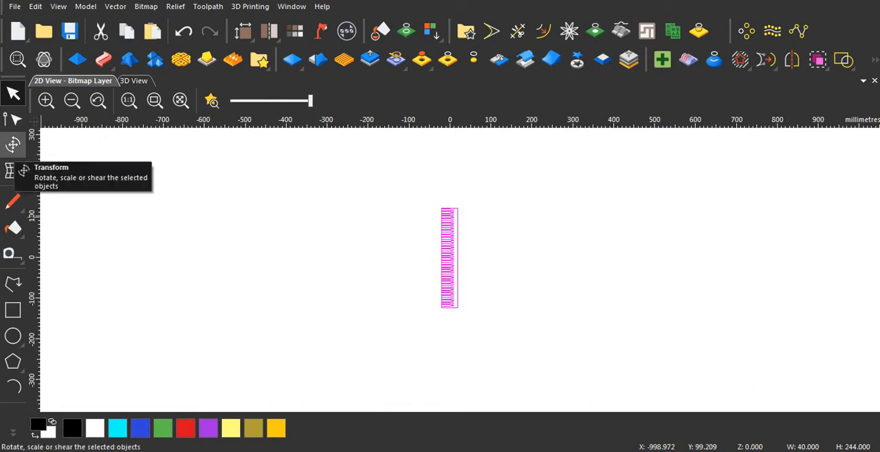
click(10, 145)
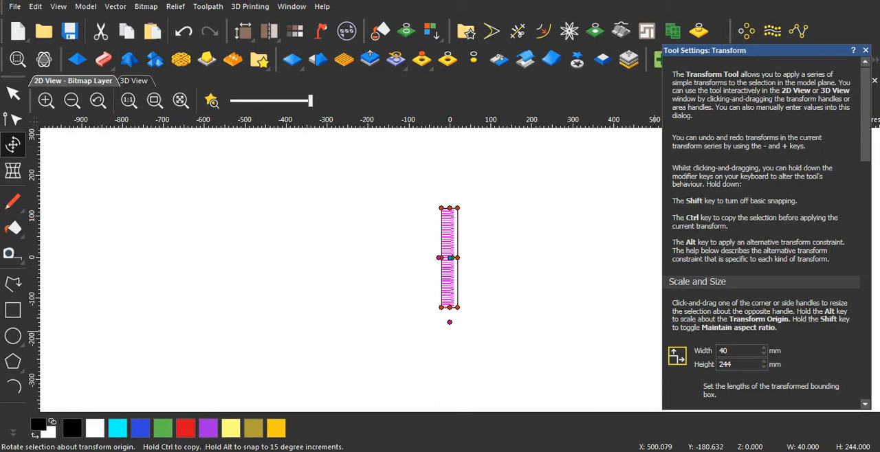
scroll(762, 237, down, 12)
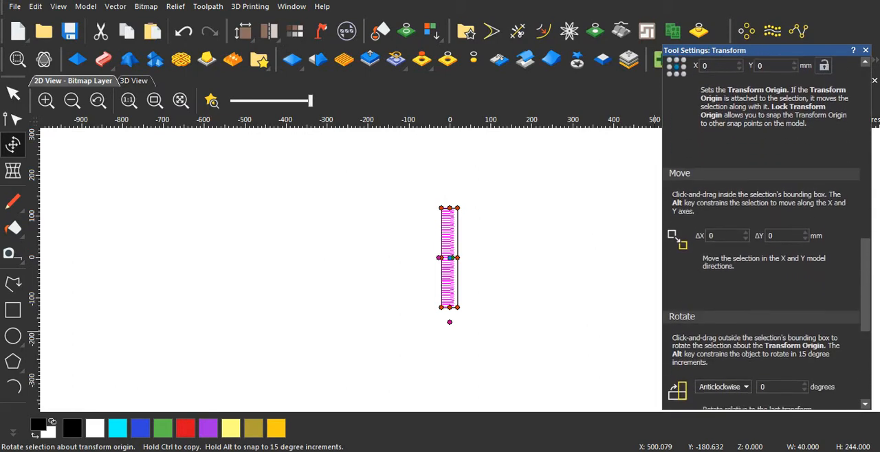
scroll(762, 237, down, 5)
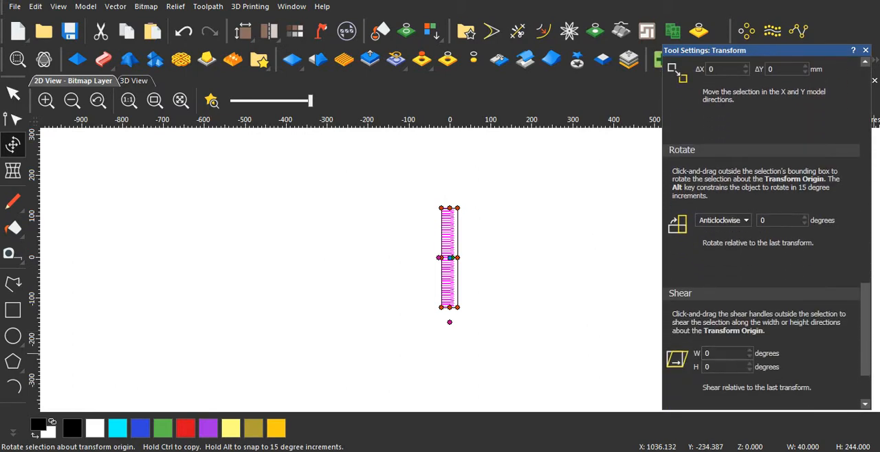
drag(772, 220, 750, 221)
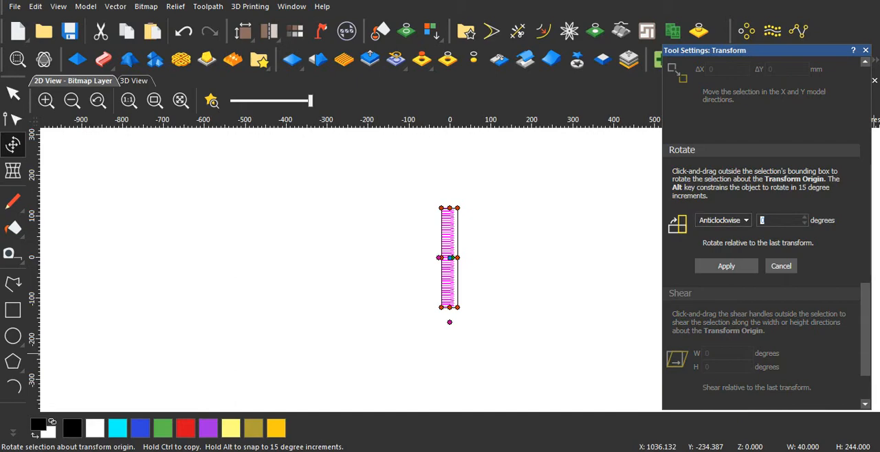
text(90)
click(726, 266)
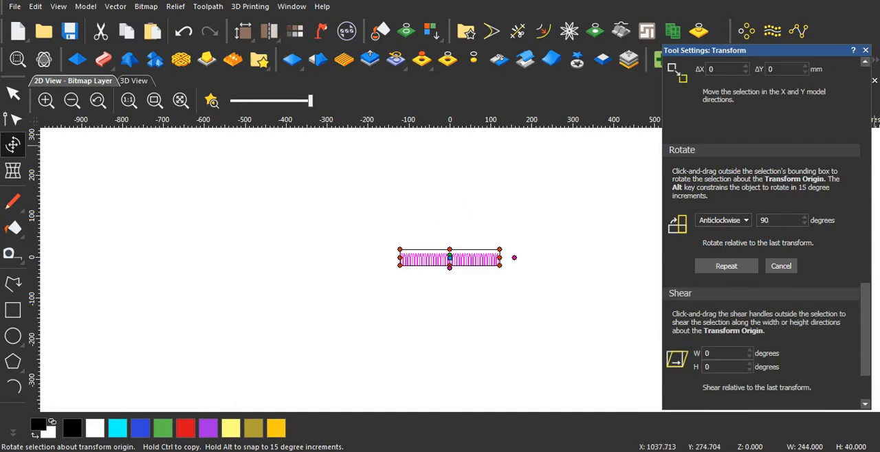
Step: Check the requested size in the Screenshot_5 image and scale the vectors to a width of 300 mm and a height of 2440 mm
scroll(762, 234, up, 10)
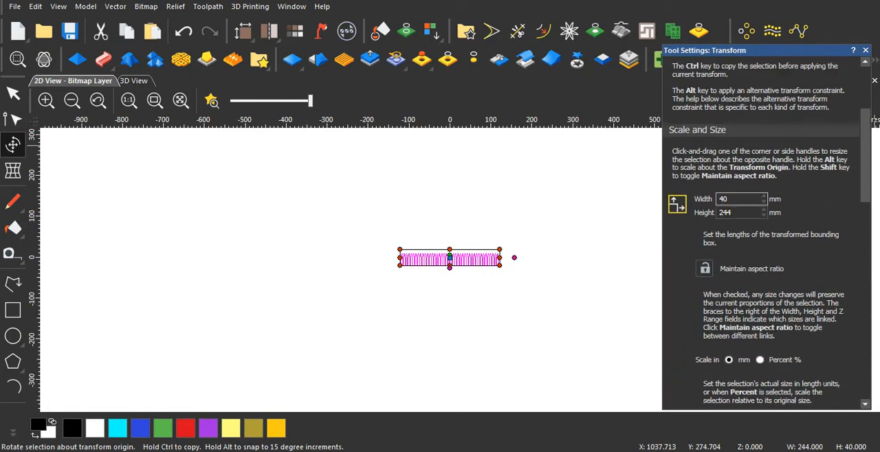
double_click(724, 200)
text(300)
key(Tab)
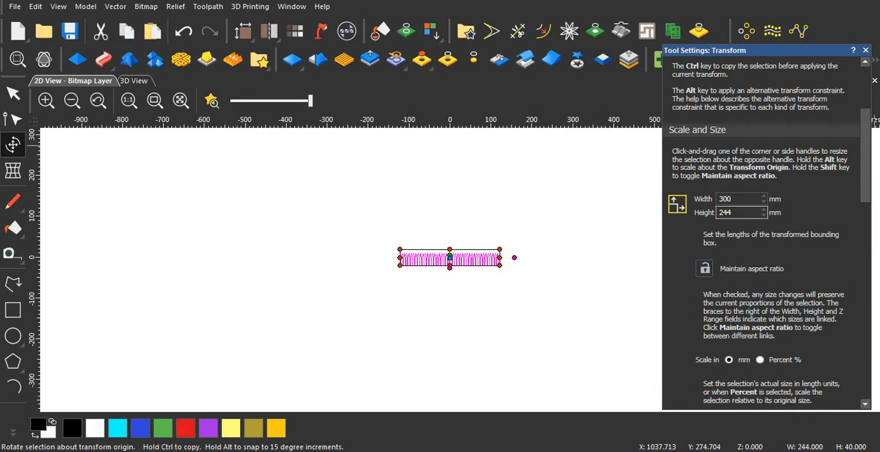
text(2440)
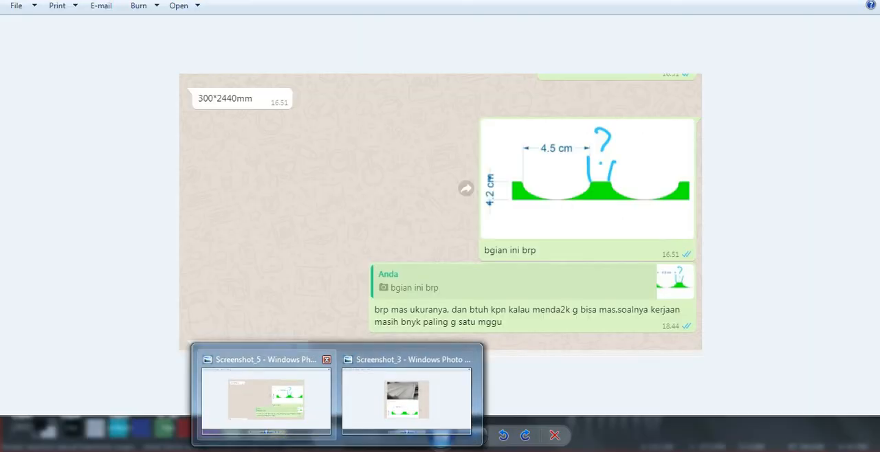
click(265, 402)
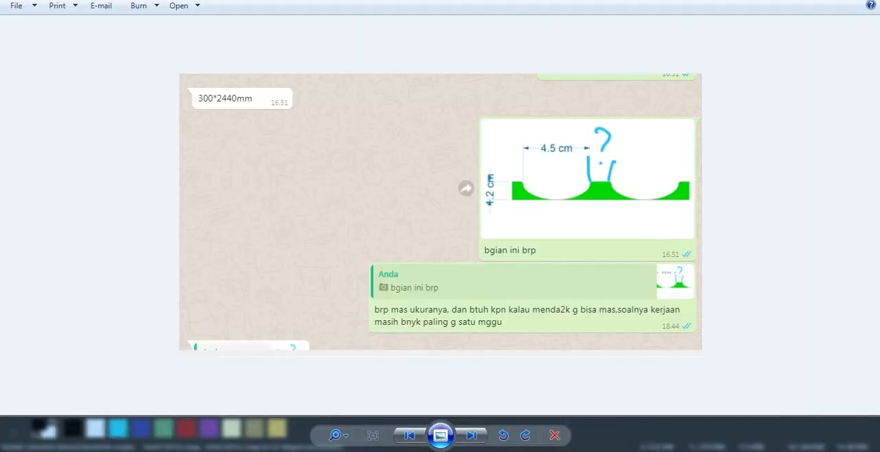
mouse_move(376, 443)
click(446, 398)
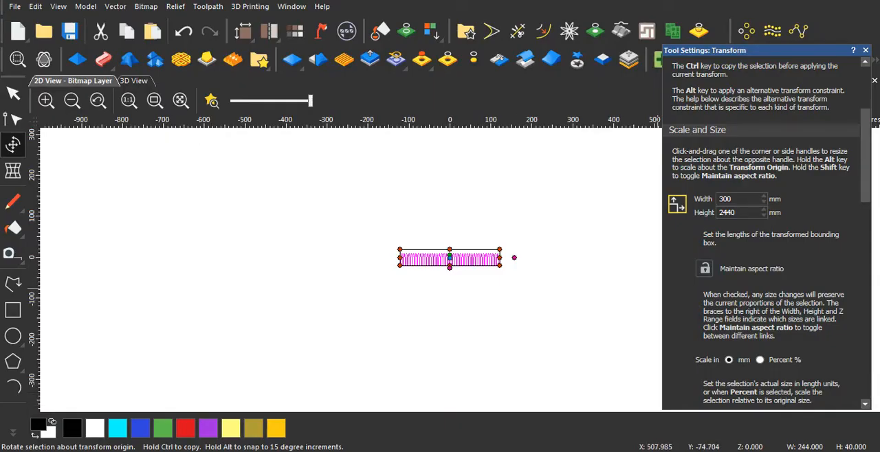
scroll(761, 234, down, 3)
click(726, 219)
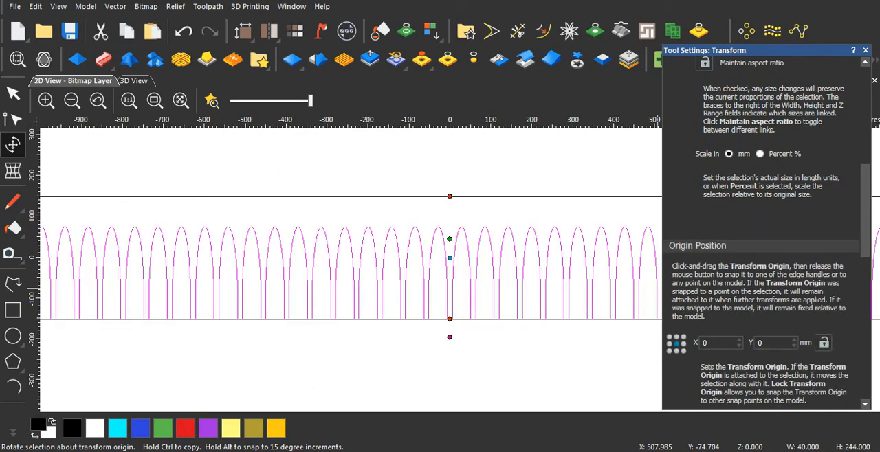
Step: Leave the Transform tool, deselect the scaled vectors and inspect how the arch row and its border sit within the model
click(865, 50)
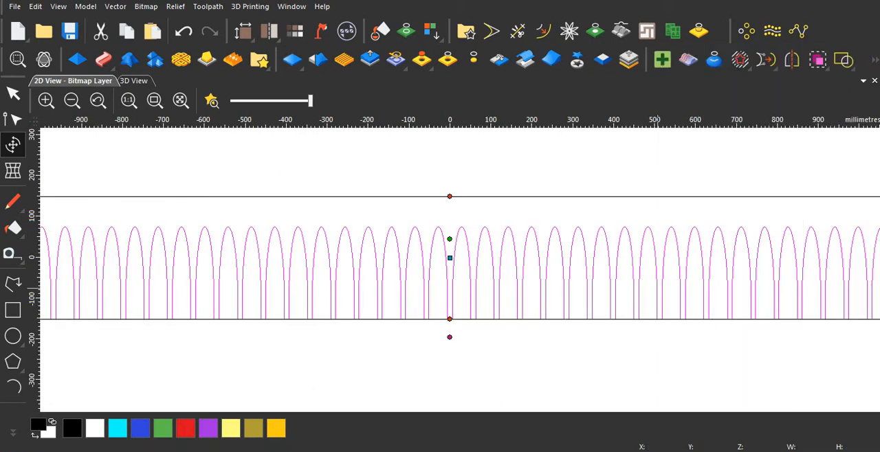
scroll(463, 235, down, 2)
scroll(394, 279, up, 1)
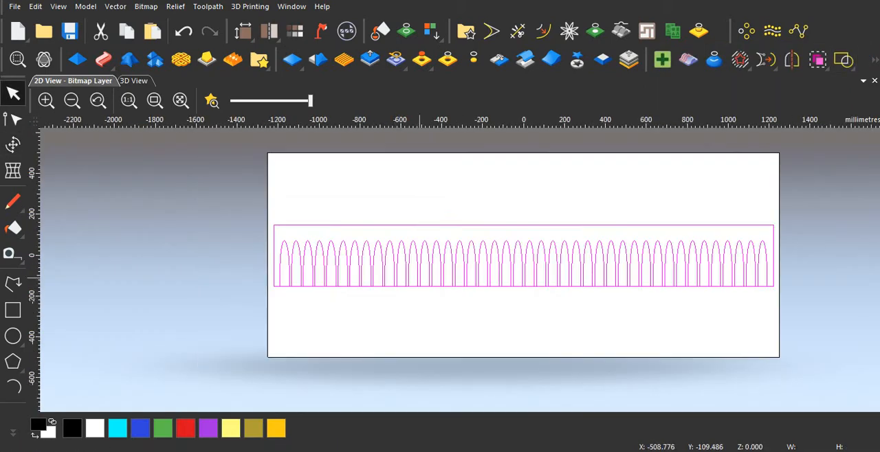
scroll(460, 273, down, 1)
scroll(433, 275, up, 1)
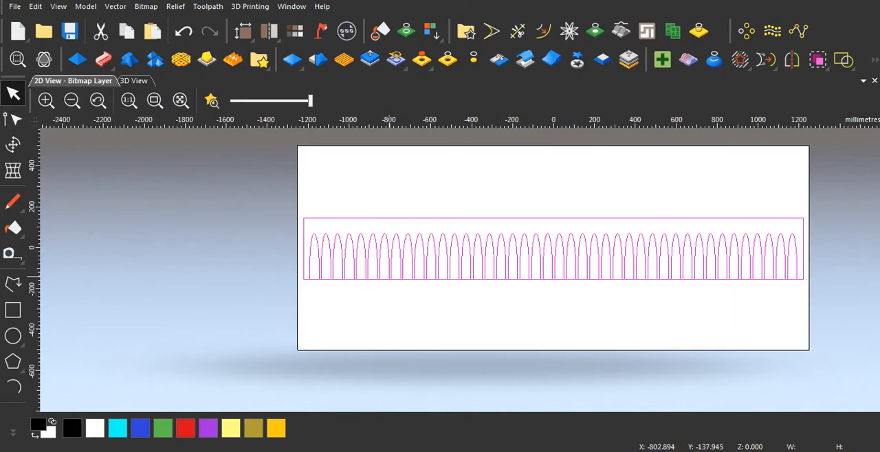
scroll(376, 264, up, 1)
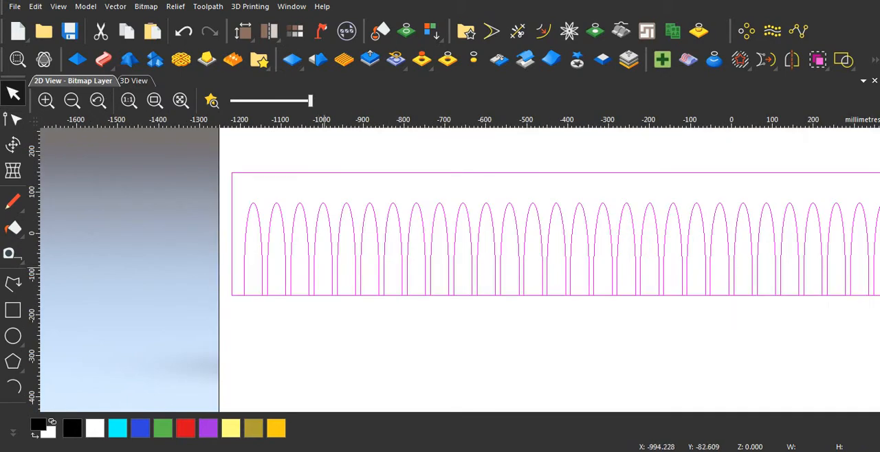
key(Escape)
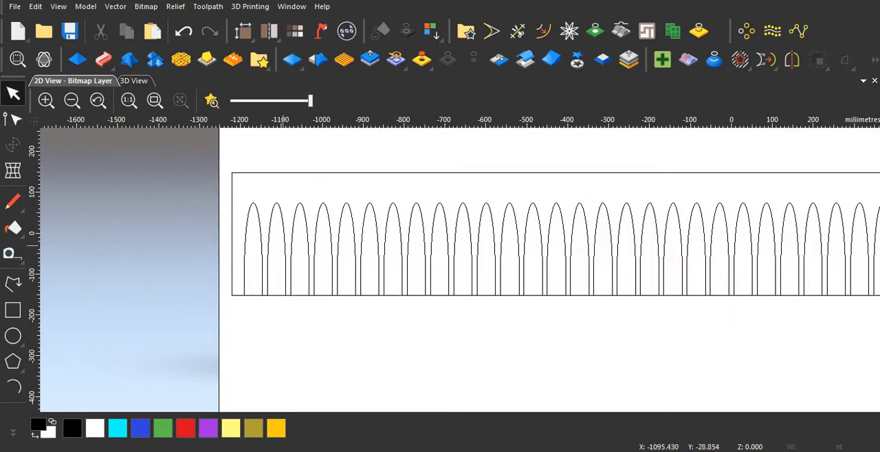
scroll(283, 246, down, 1)
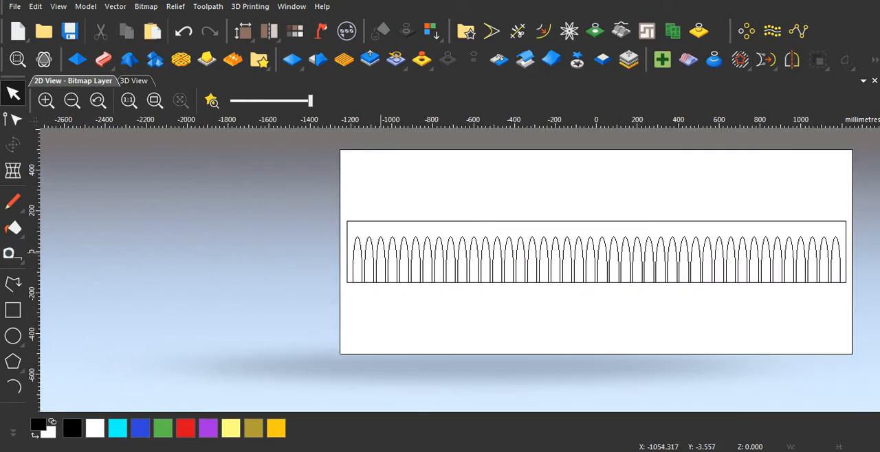
scroll(380, 253, up, 1)
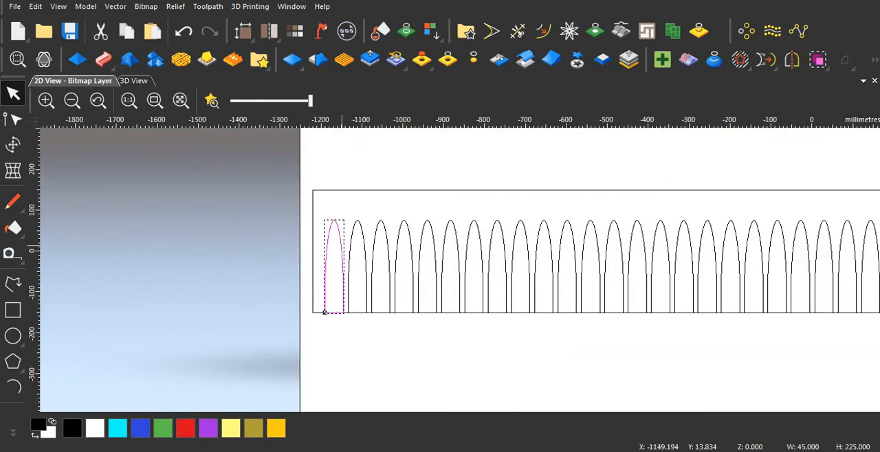
click(343, 244)
scroll(342, 322, up, 1)
scroll(337, 317, up, 1)
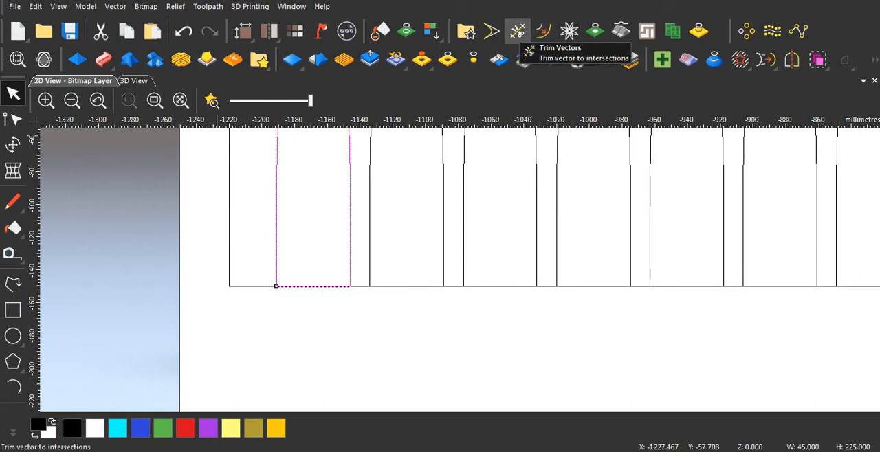
click(517, 31)
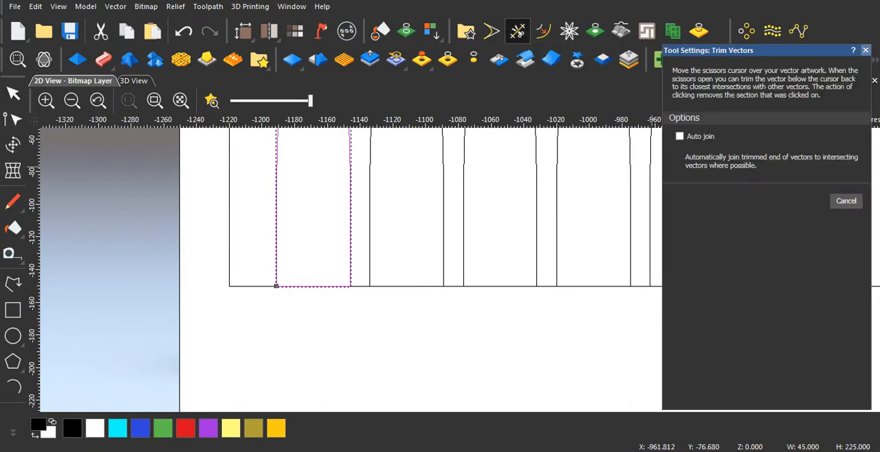
click(866, 50)
scroll(460, 290, down, 2)
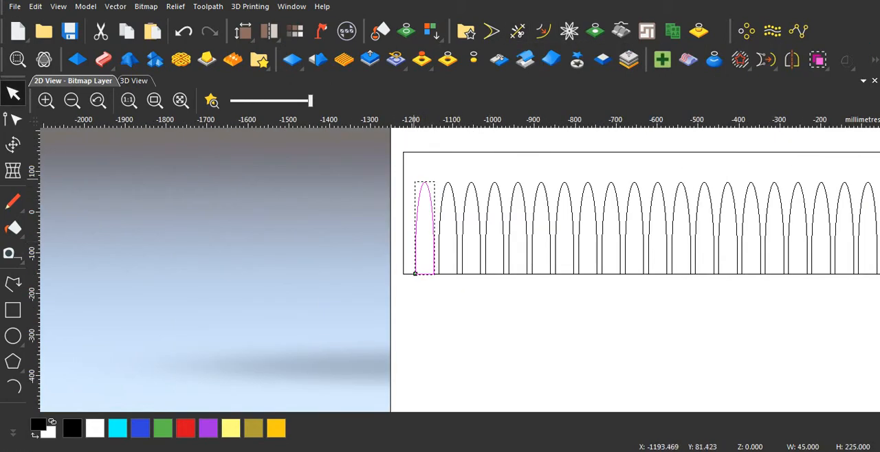
scroll(428, 204, down, 3)
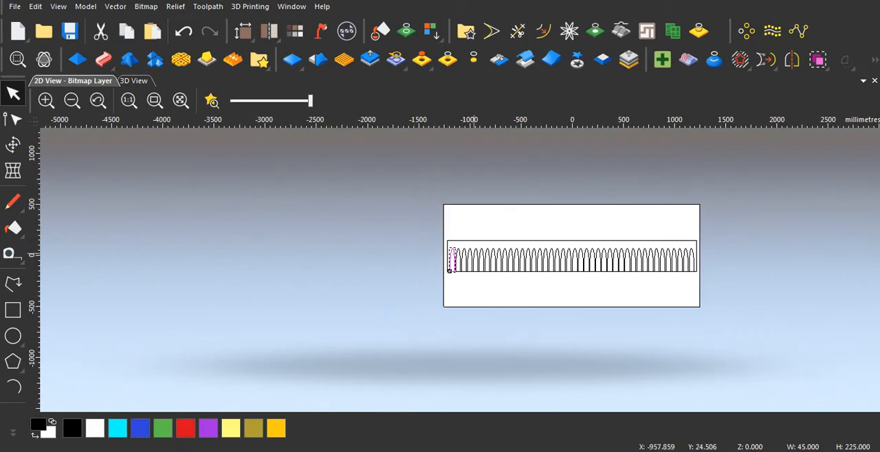
Step: Select all the arches without the border rectangle and mirror a copy vertically about their bottom edge, keeping the originals
scroll(428, 204, up, 2)
drag(431, 239, 877, 301)
scroll(464, 266, down, 3)
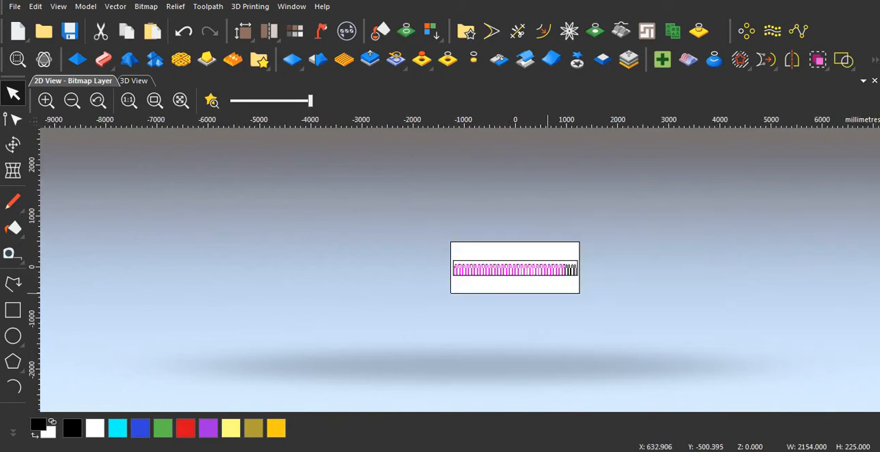
scroll(464, 267, up, 2)
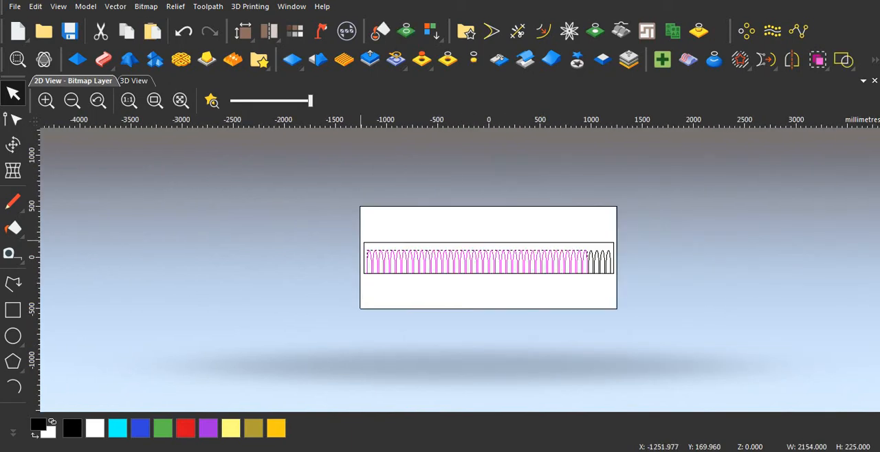
drag(335, 216, 670, 323)
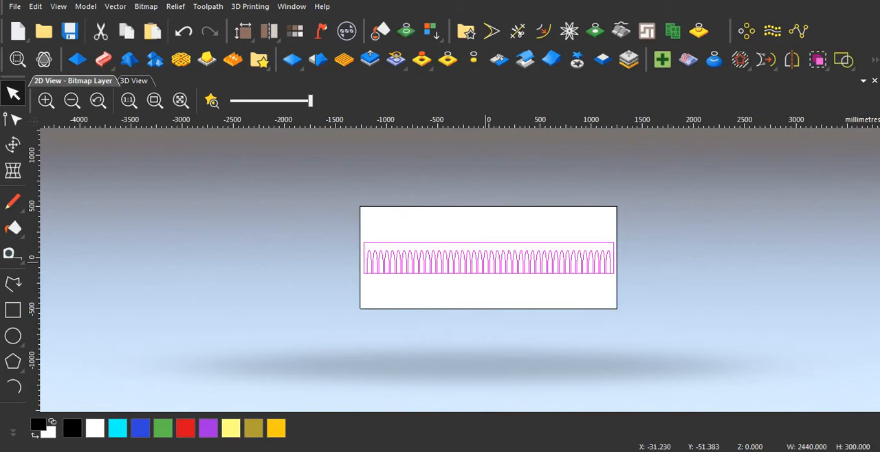
scroll(485, 263, up, 2)
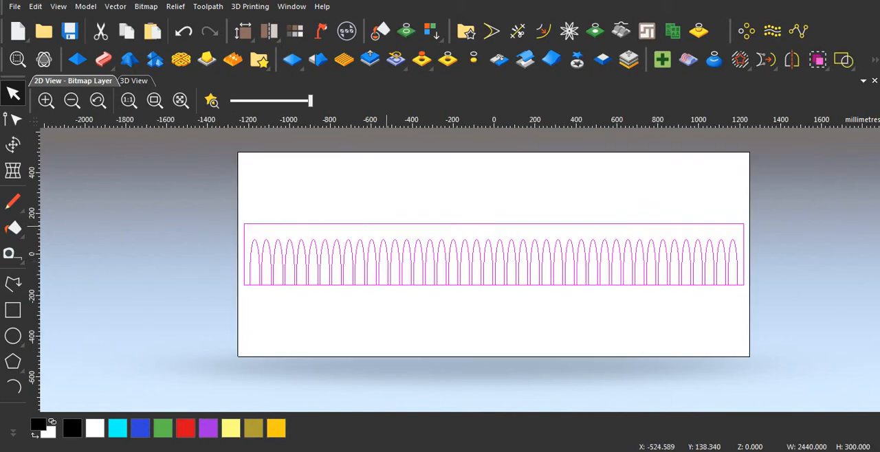
ctrl+click(386, 225)
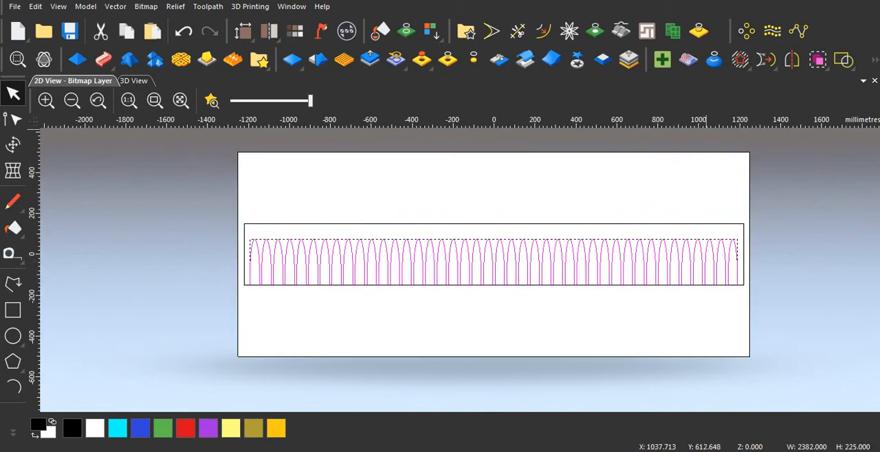
click(792, 60)
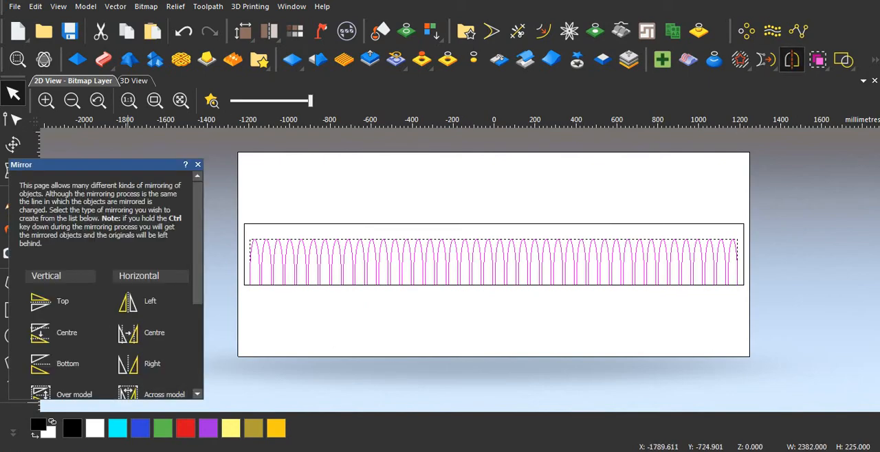
ctrl+click(55, 364)
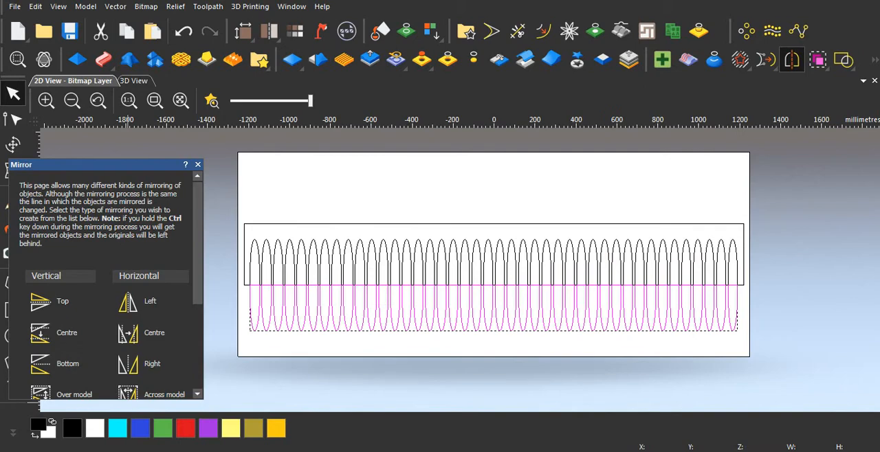
click(197, 164)
Step: Delete the 2440 × 300 mm border rectangle around the original arches
scroll(391, 336, down, 2)
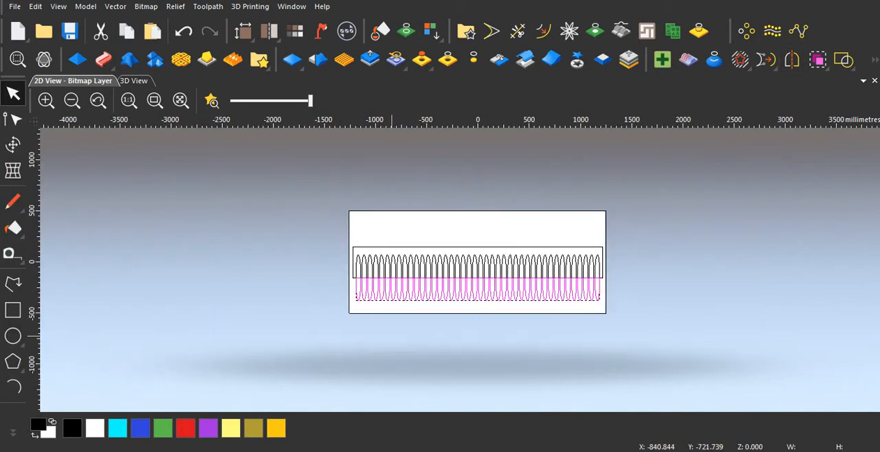
scroll(392, 336, up, 2)
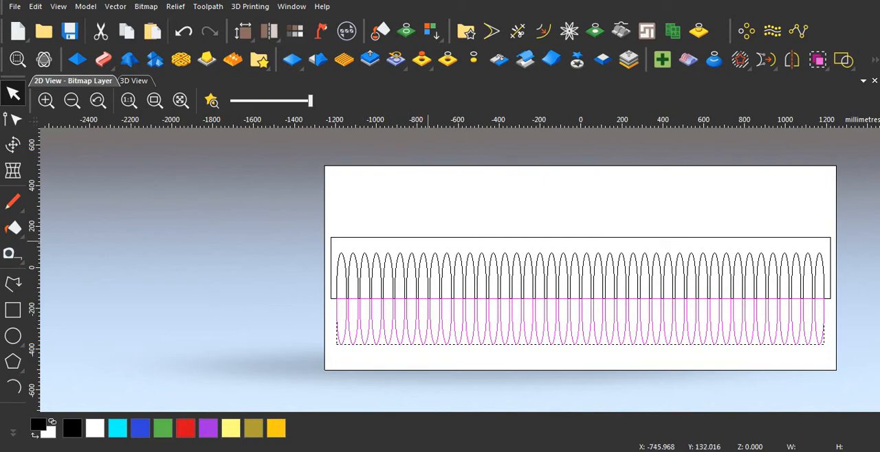
scroll(432, 235, down, 3)
scroll(437, 268, up, 3)
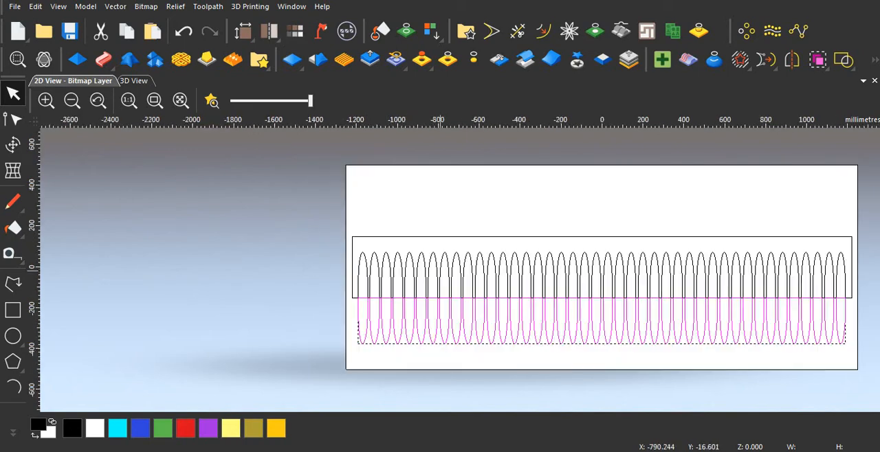
scroll(437, 271, down, 3)
scroll(437, 268, up, 3)
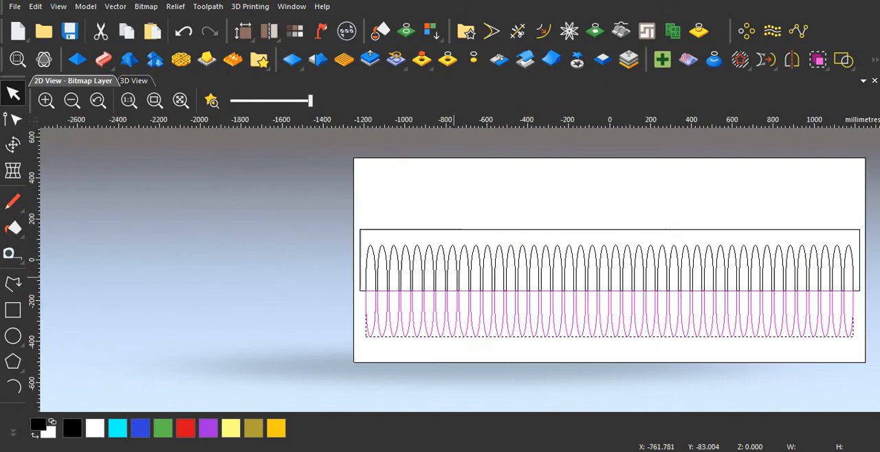
click(436, 231)
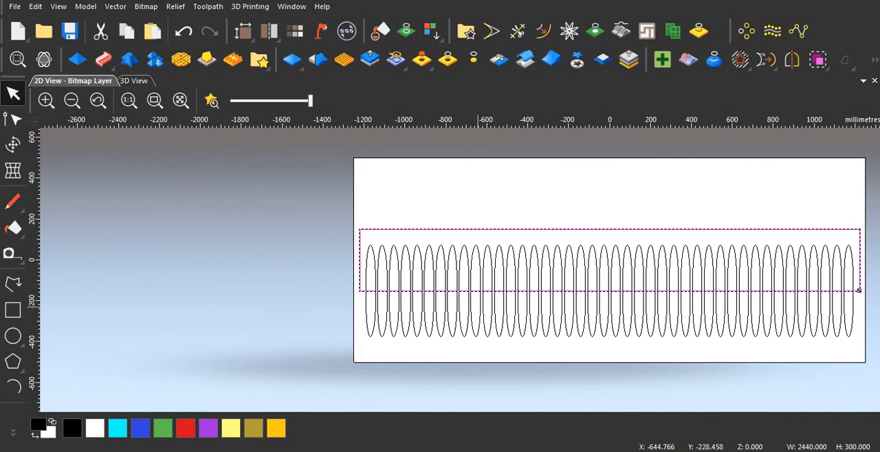
key(Delete)
Step: Trim away the horizontal seam lines inside the leftmost flutes of the row, up to about X -800, using Trim Vectors
scroll(469, 301, up, 3)
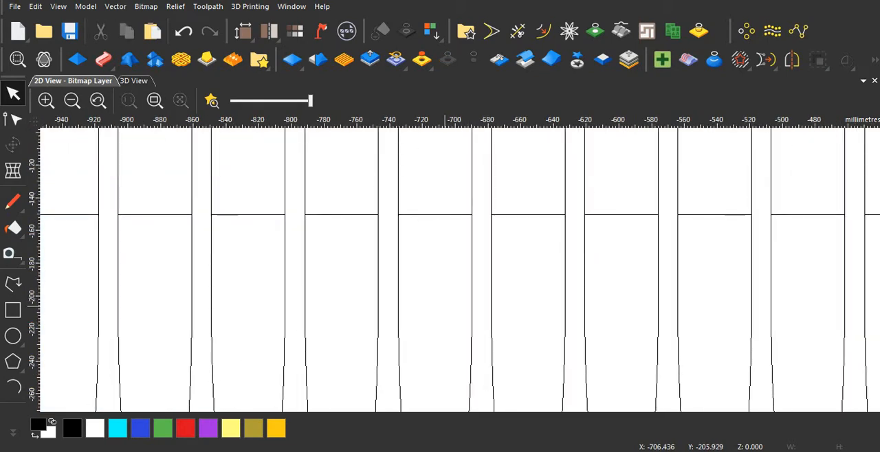
scroll(444, 304, down, 3)
scroll(269, 272, up, 3)
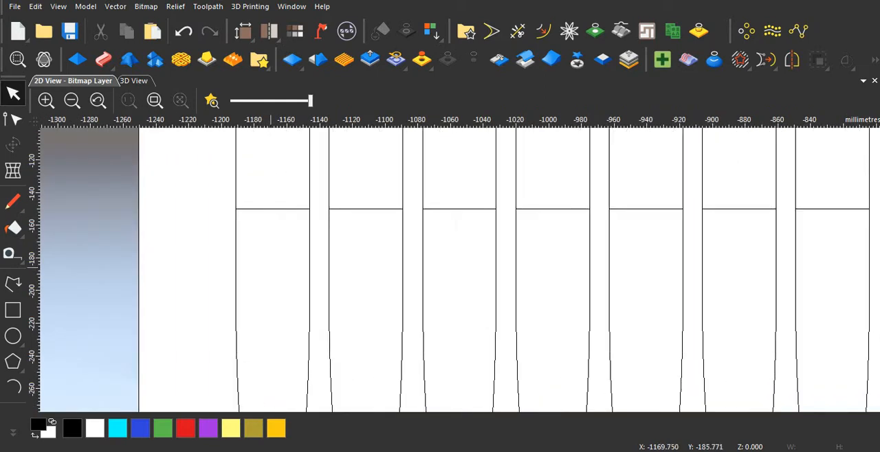
scroll(269, 265, down, 2)
scroll(416, 254, down, 2)
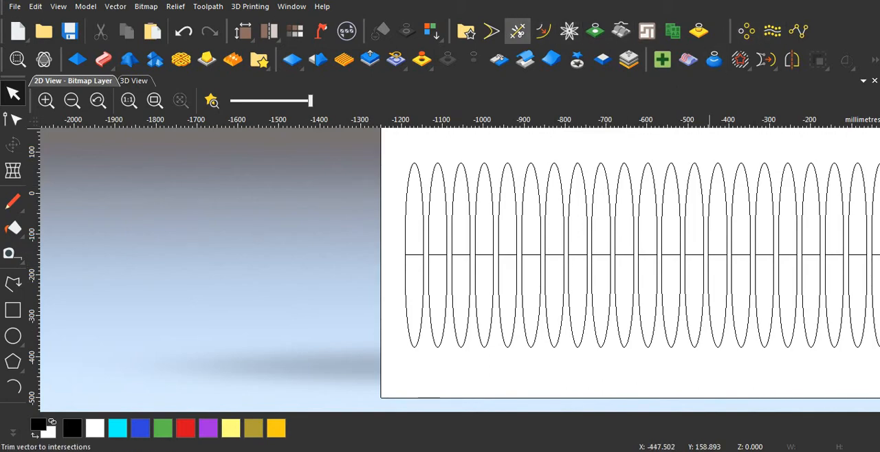
click(518, 31)
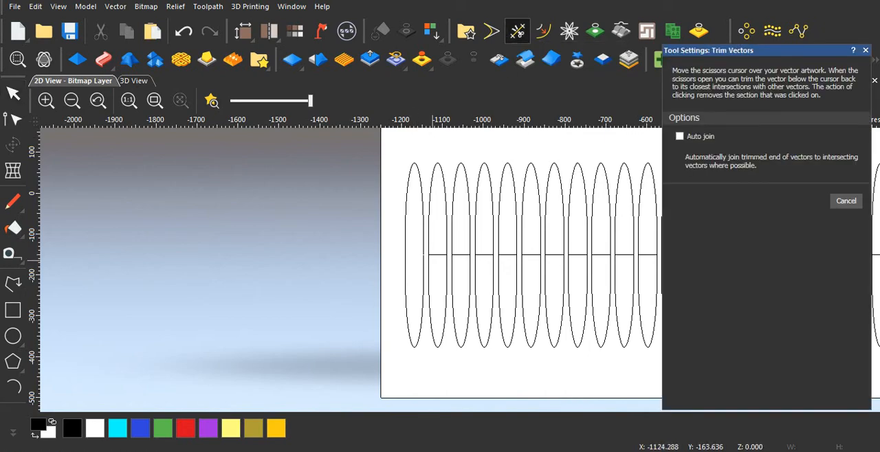
scroll(432, 259, up, 2)
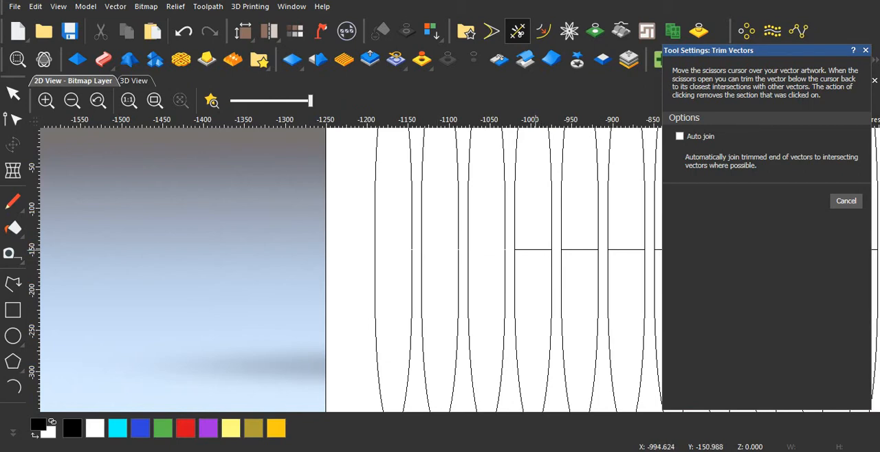
click(534, 249)
click(578, 249)
scroll(576, 250, down, 1)
scroll(550, 261, up, 1)
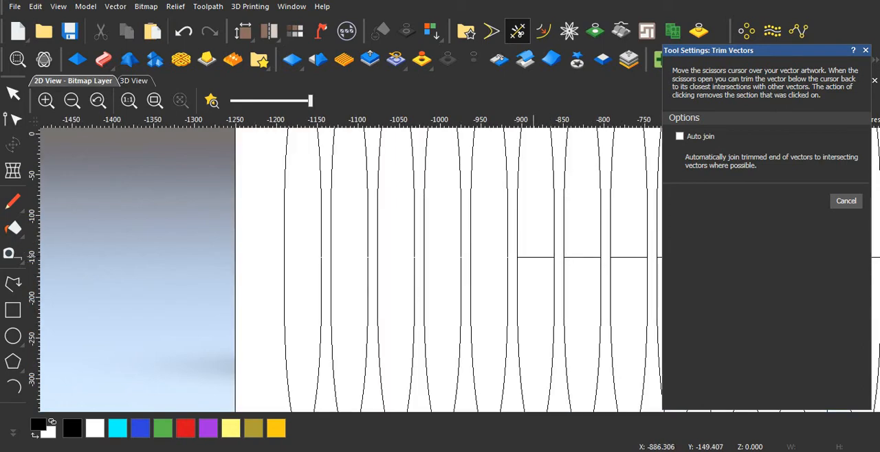
click(534, 257)
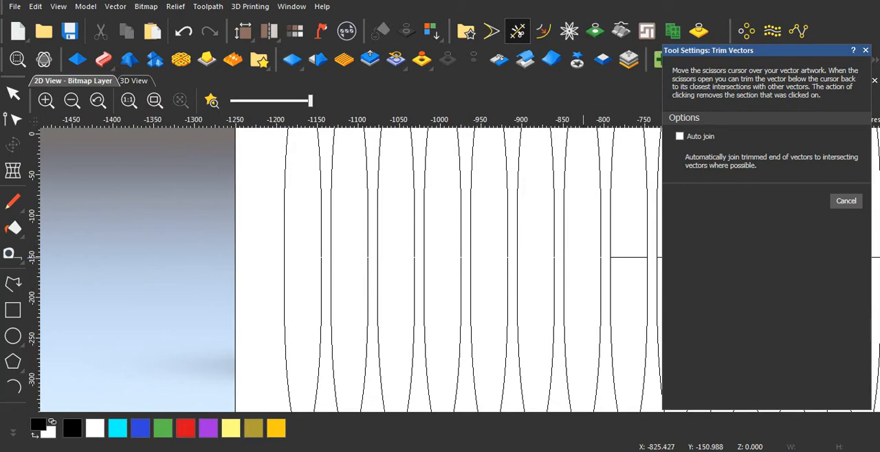
Step: Trim the seam lines inside the flutes between about X -800 and X -110
scroll(582, 257, down, 1)
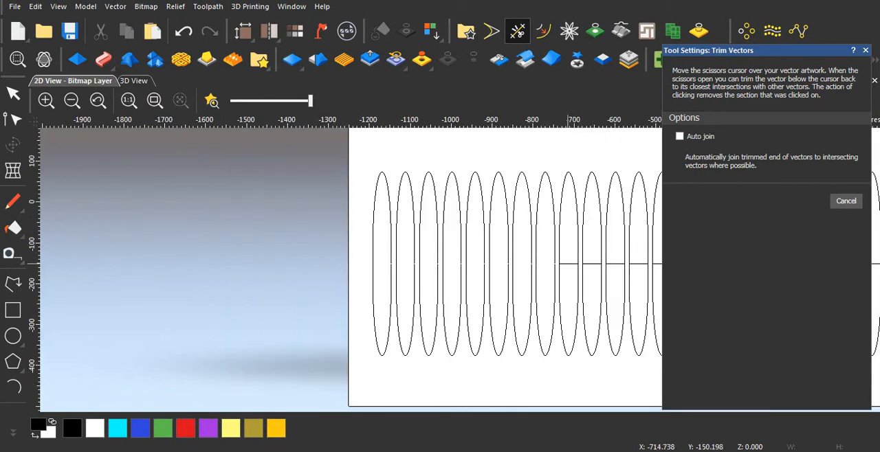
click(567, 264)
scroll(614, 266, down, 2)
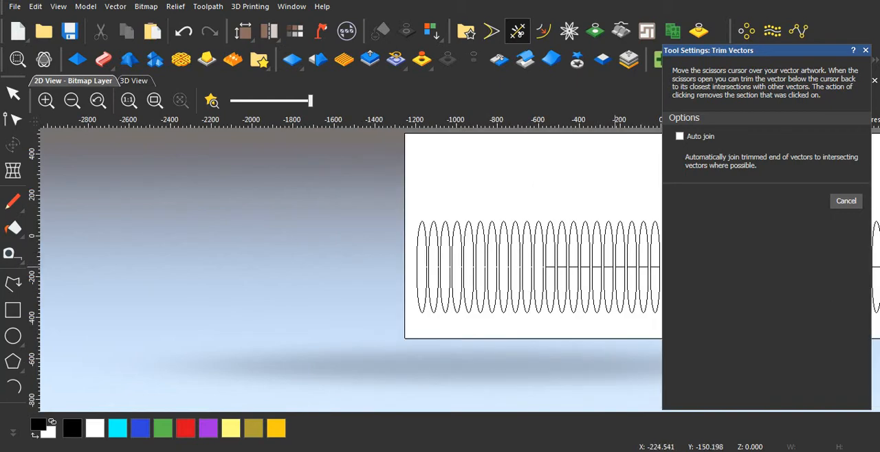
scroll(466, 259, up, 5)
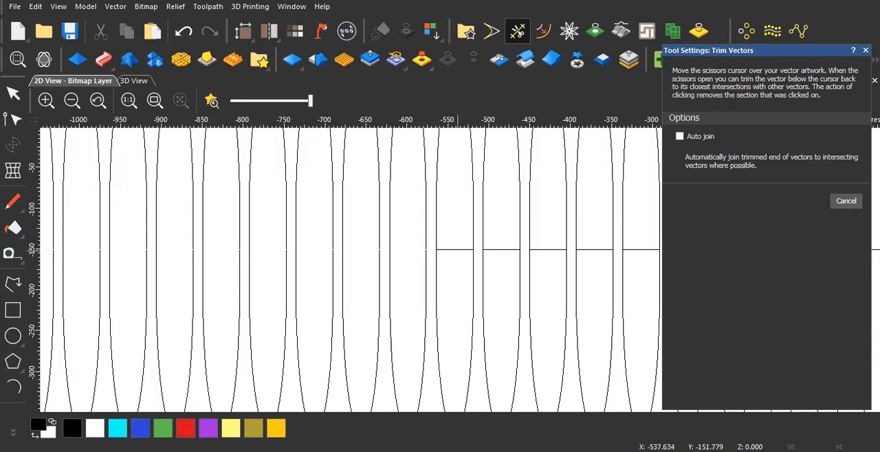
click(457, 250)
click(504, 250)
click(546, 250)
scroll(596, 251, down, 2)
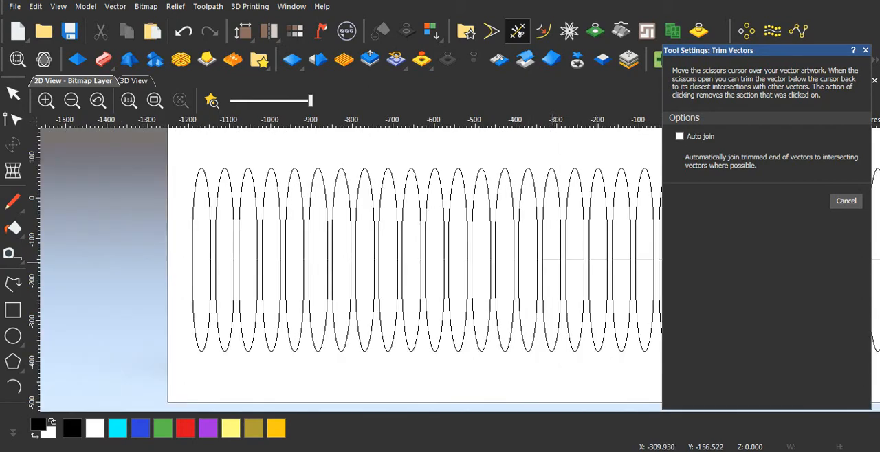
click(554, 260)
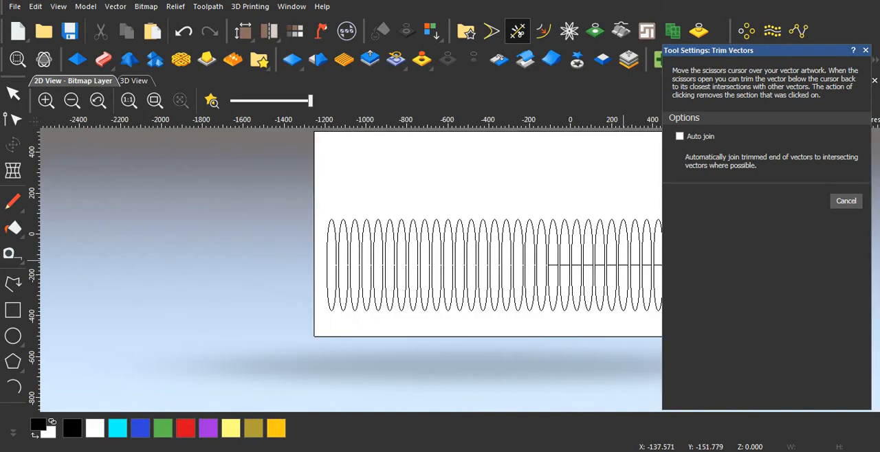
scroll(605, 260, down, 2)
scroll(555, 267, up, 2)
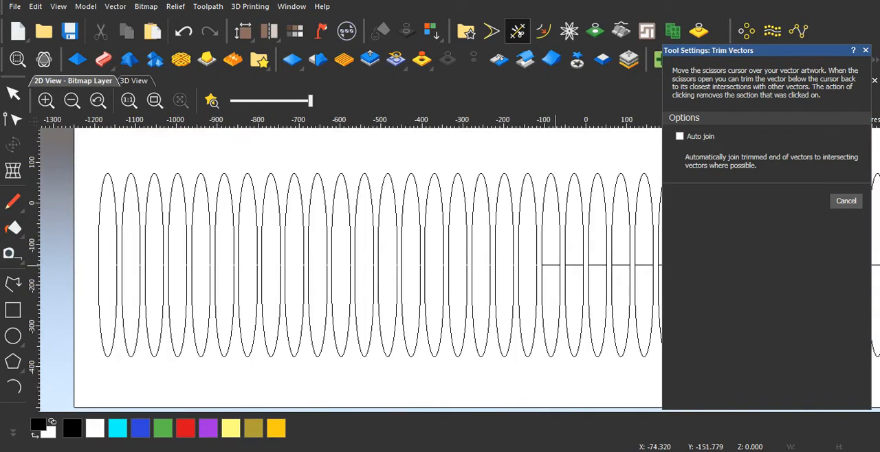
Step: Trim the seam lines inside the central flutes, from about X -110 to X 460
click(576, 265)
scroll(594, 268, up, 2)
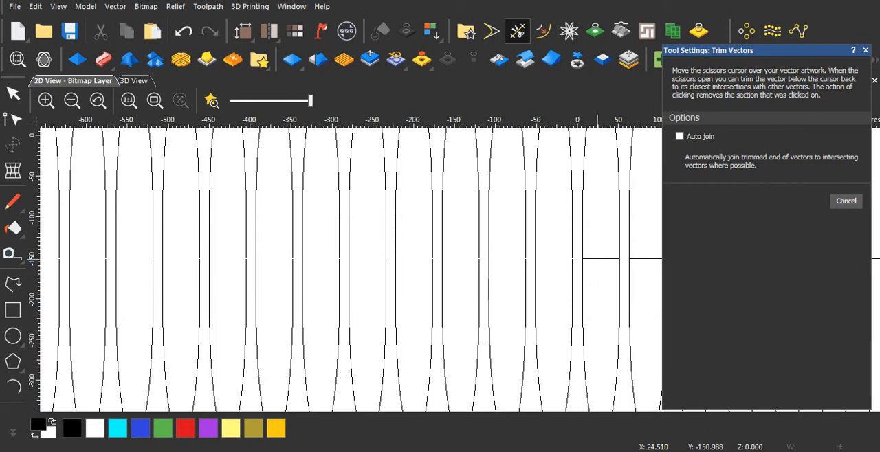
click(597, 259)
scroll(598, 260, down, 2)
scroll(586, 270, up, 1)
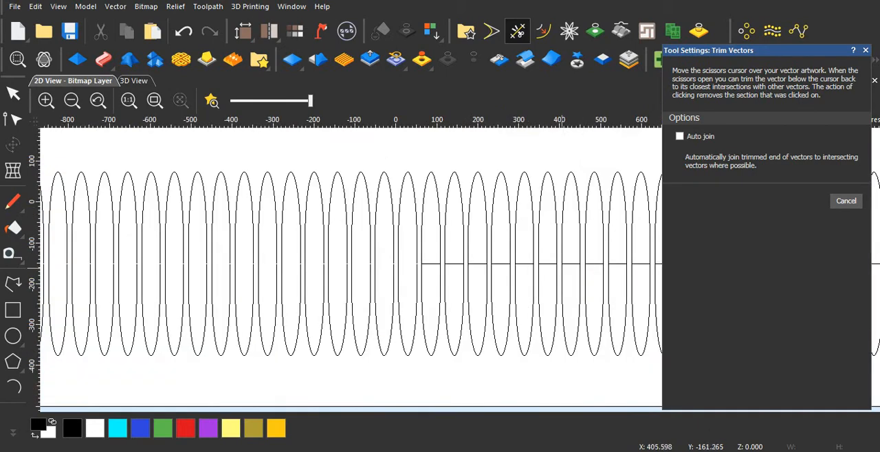
click(570, 264)
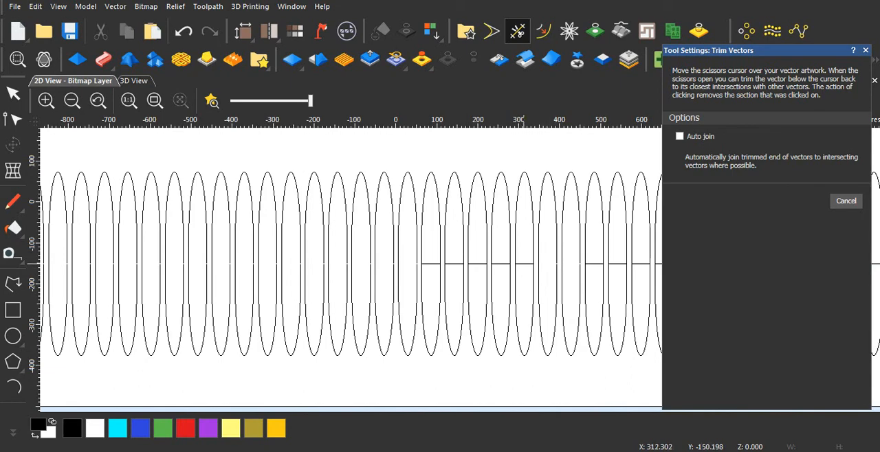
click(526, 264)
click(503, 264)
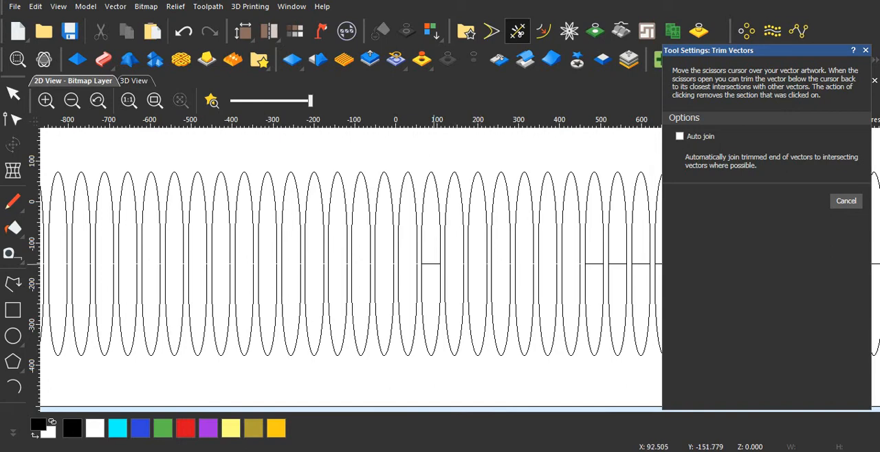
click(433, 264)
Step: Trim the remaining seam lines from about X 460 to the right end of the flute row and close the trimming tool
scroll(442, 264, down, 2)
scroll(562, 270, up, 1)
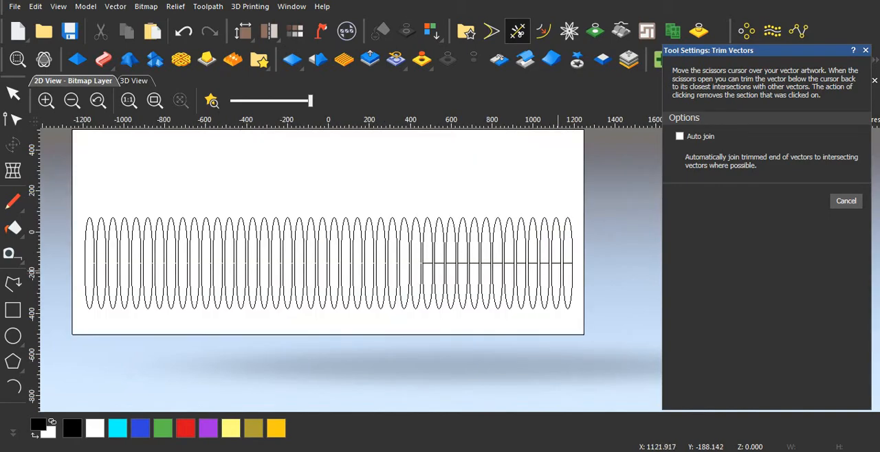
scroll(561, 263, up, 2)
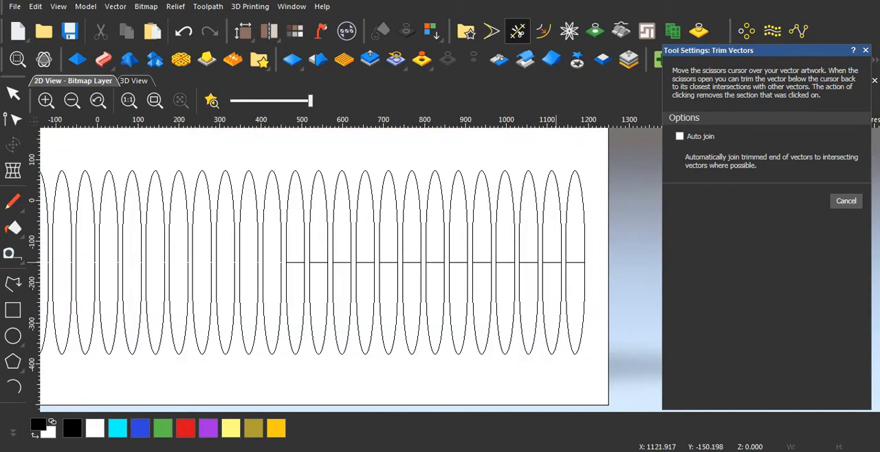
click(530, 263)
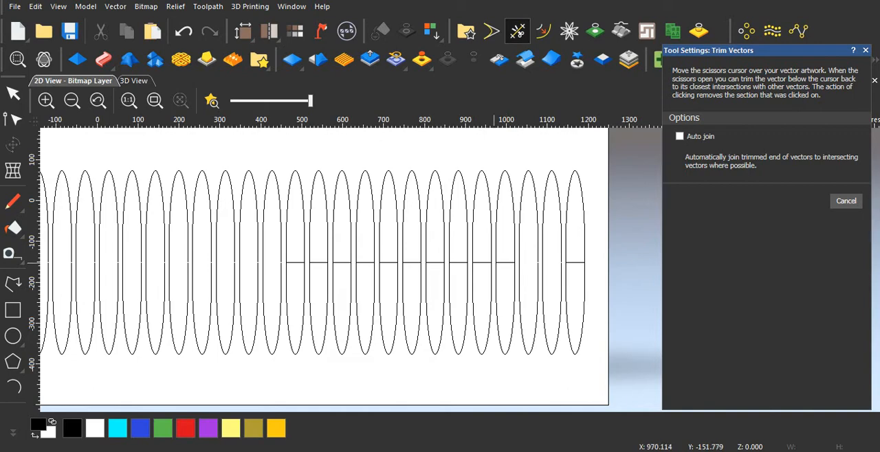
click(507, 262)
click(576, 263)
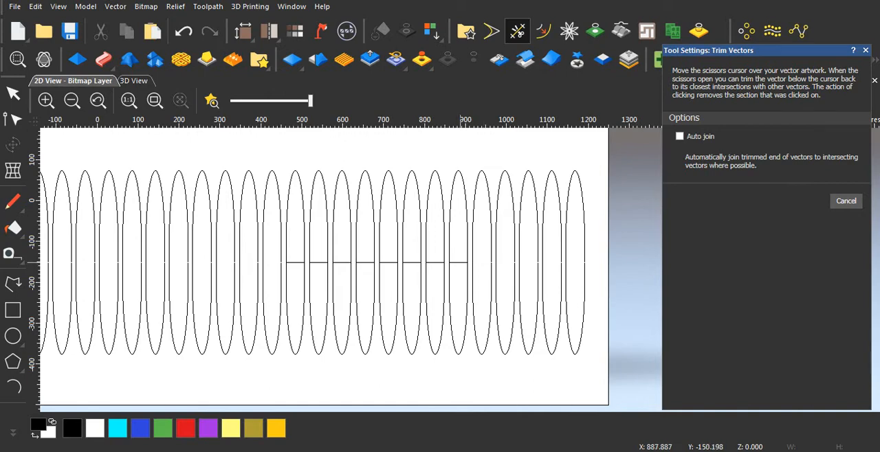
click(461, 263)
click(438, 263)
click(411, 262)
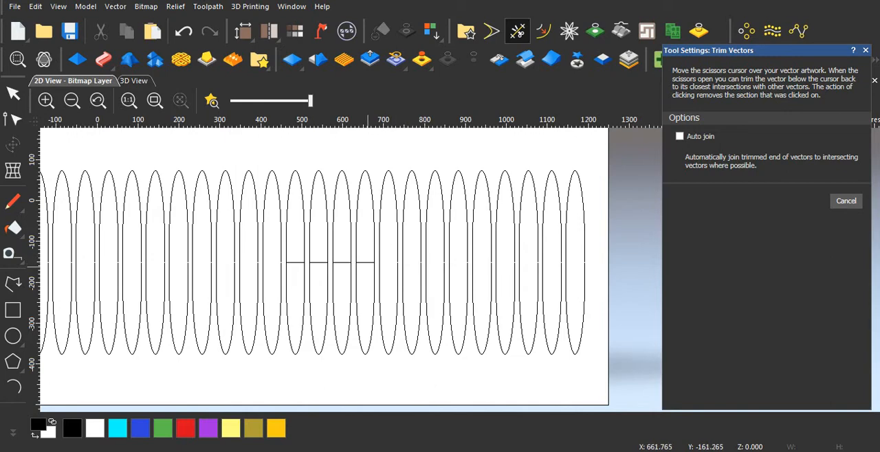
scroll(368, 262, down, 2)
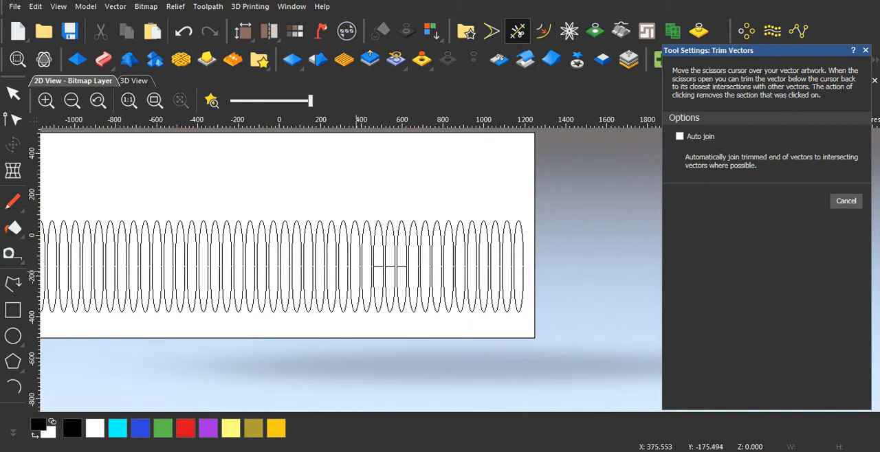
scroll(418, 264, up, 2)
click(423, 266)
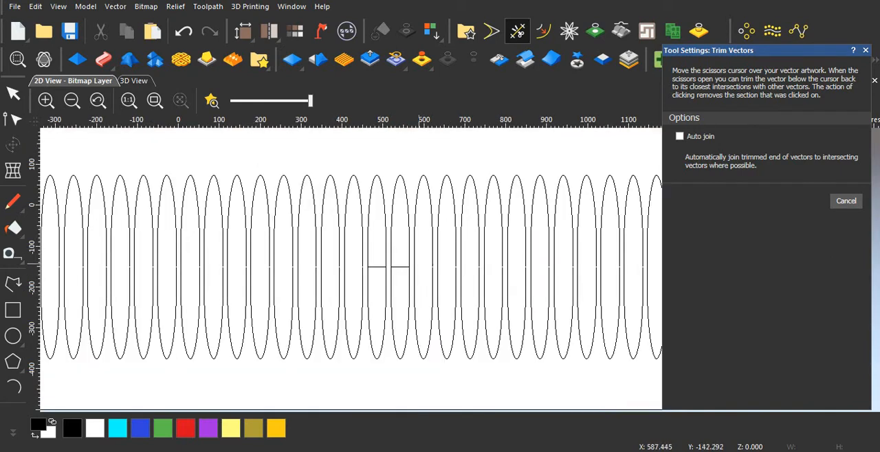
click(398, 267)
click(377, 267)
click(865, 50)
Step: Select the whole row of flutes and join their halves with coincident nodes at a 0.025 mm tolerance
scroll(522, 282, down, 2)
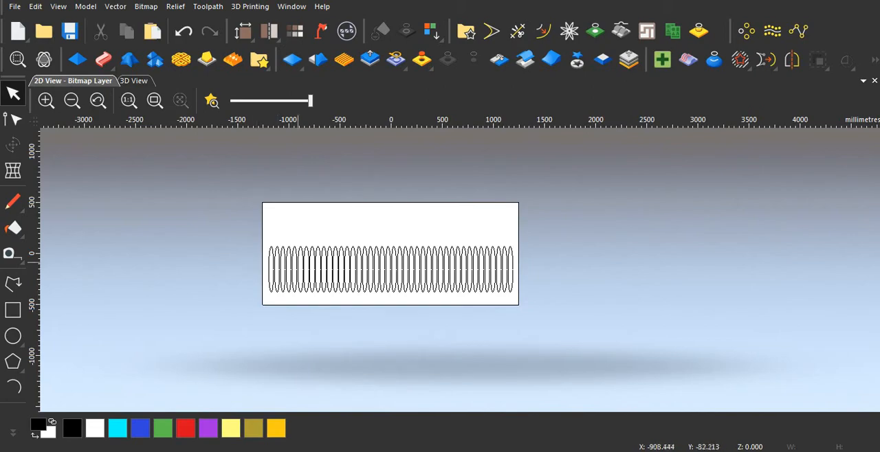
scroll(334, 287, up, 1)
drag(191, 182, 687, 303)
right_click(437, 251)
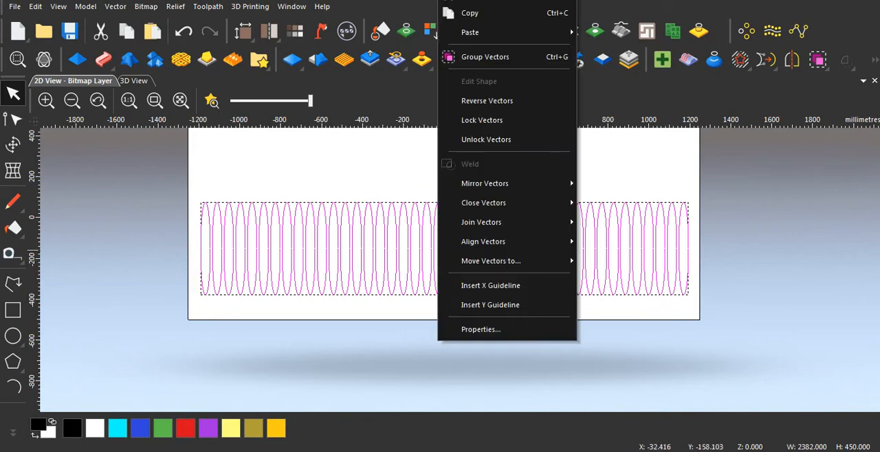
mouse_move(481, 222)
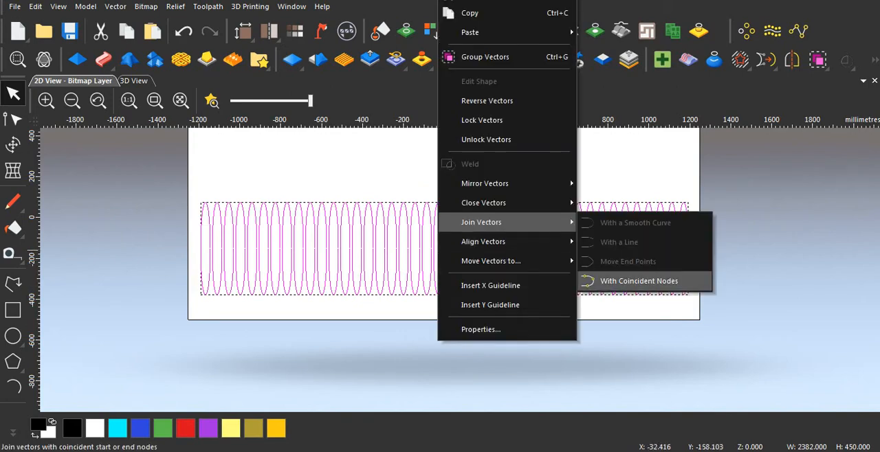
click(638, 280)
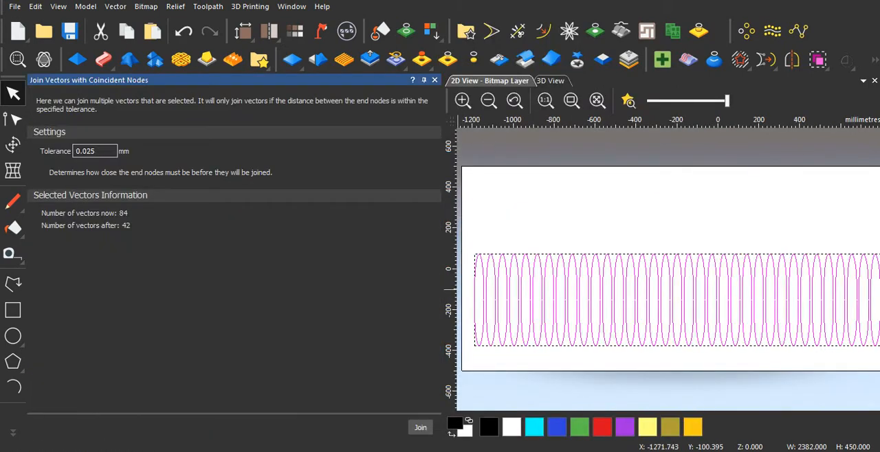
click(420, 427)
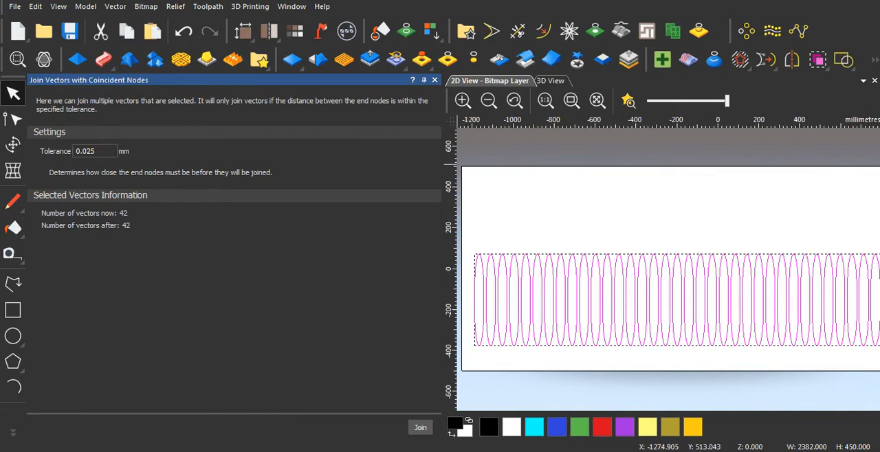
click(435, 80)
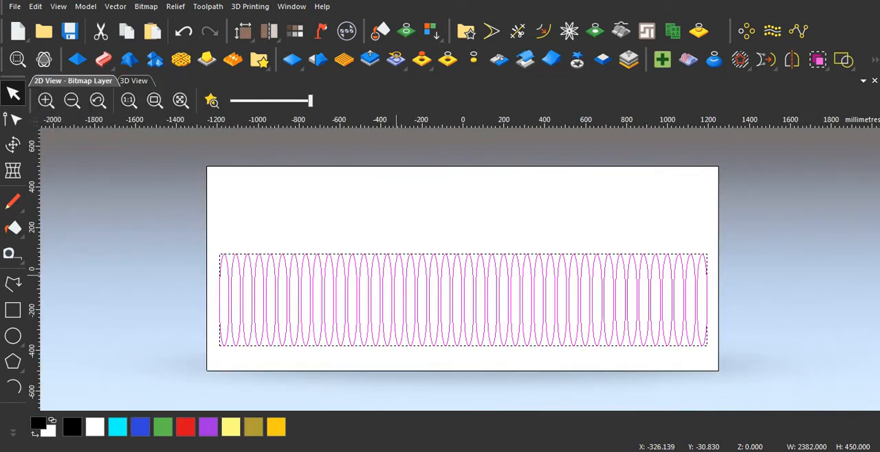
Step: Select a single flute to check that its halves are joined, inspect the row within the model and clear the selection
click(386, 277)
click(391, 268)
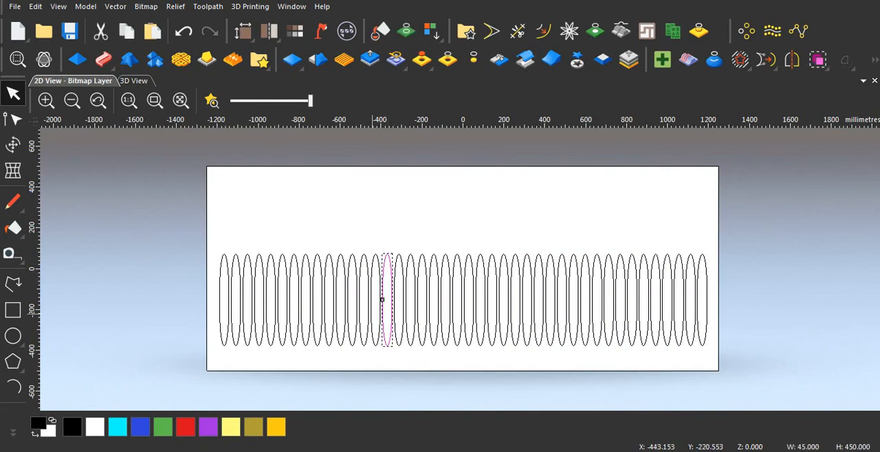
scroll(388, 308, down, 1)
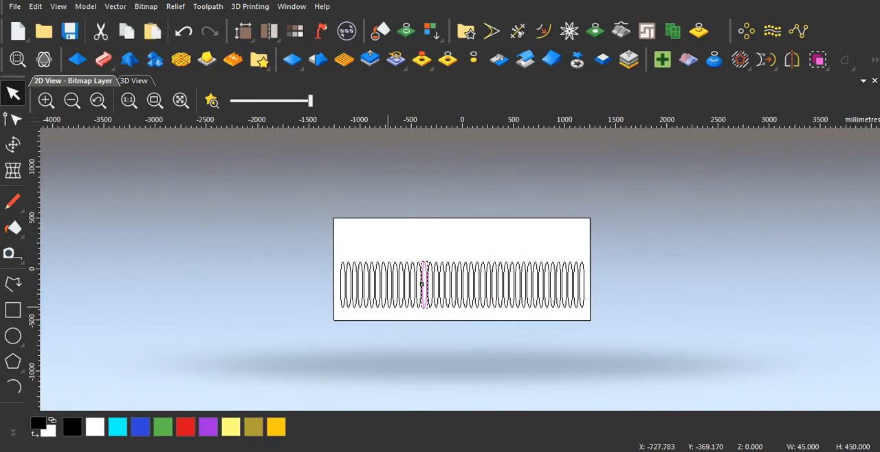
scroll(412, 289, up, 2)
scroll(481, 268, down, 2)
scroll(475, 268, down, 1)
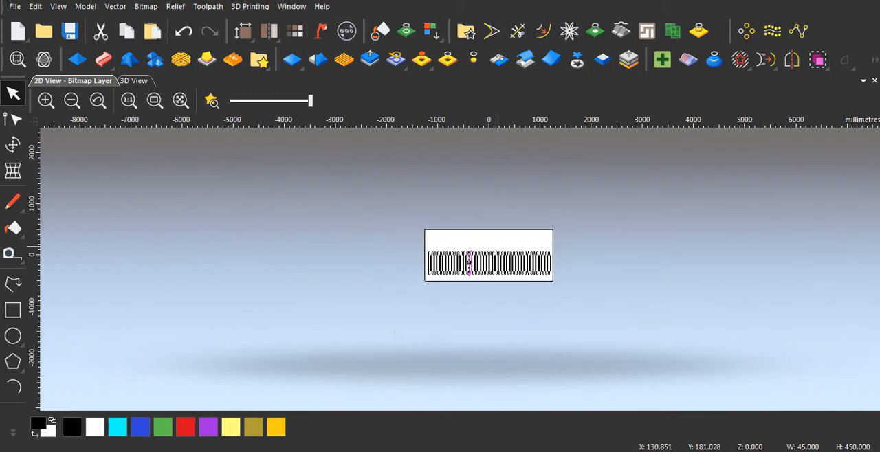
scroll(484, 268, up, 1)
scroll(483, 268, up, 1)
scroll(444, 251, down, 1)
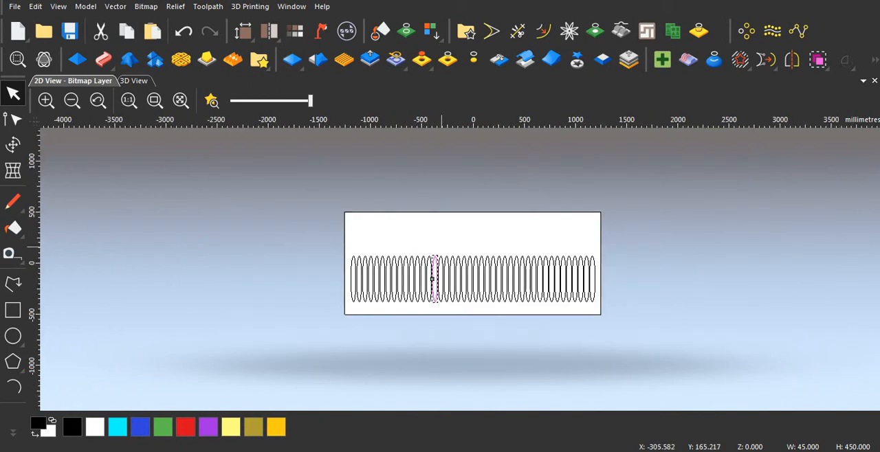
click(433, 245)
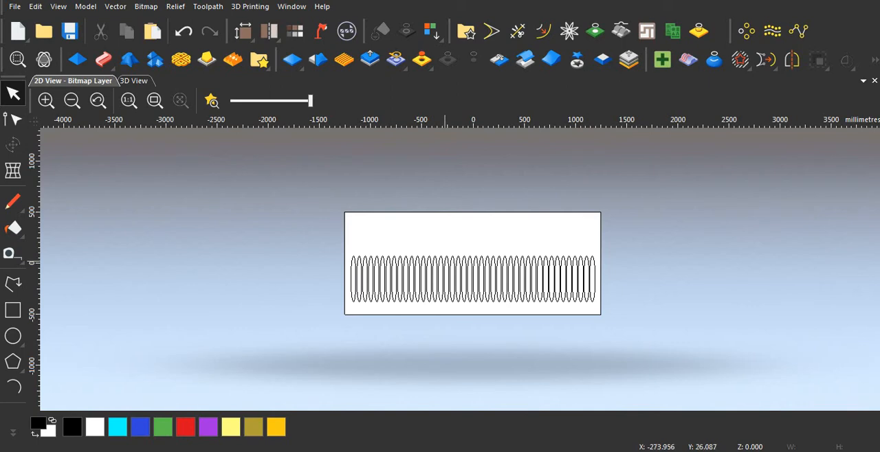
Step: Paste the copied 2440 by 300 mm rectangle over the flute row and clear the selection
key(ctrl+v)
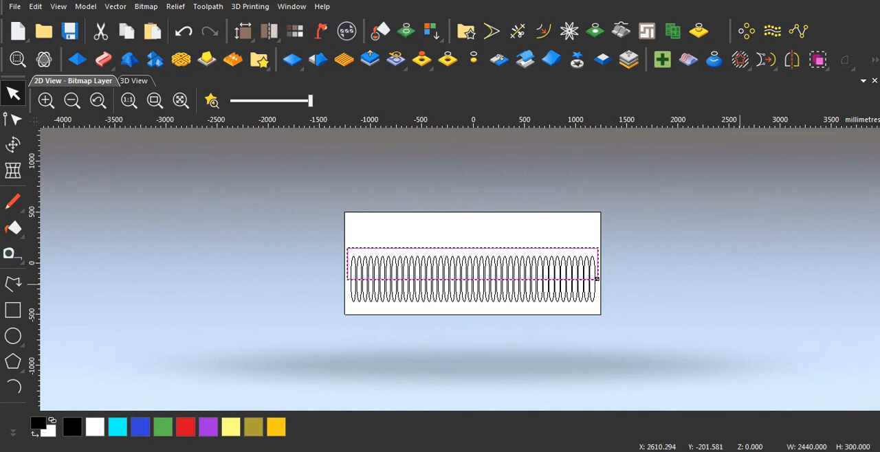
click(632, 272)
scroll(500, 340, up, 1)
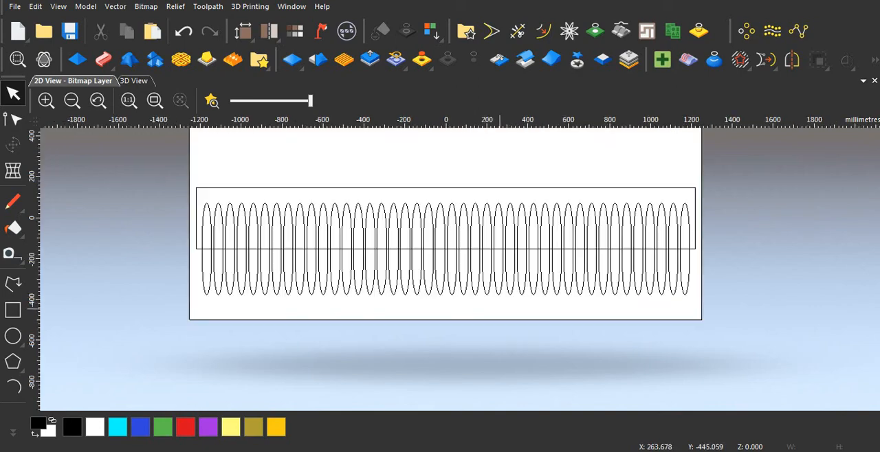
scroll(495, 303, down, 1)
scroll(414, 282, up, 1)
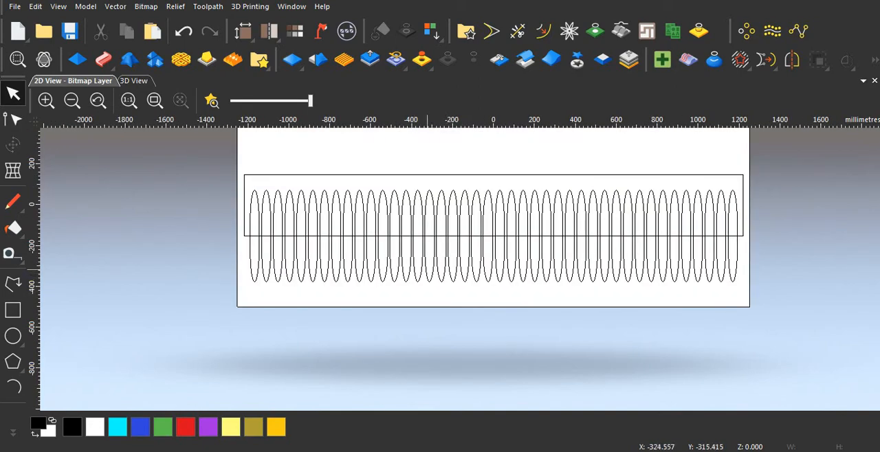
scroll(319, 239, down, 1)
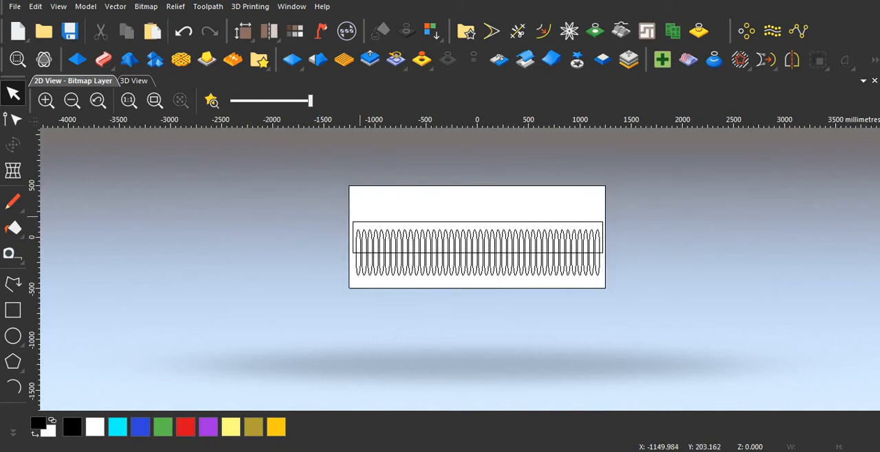
Step: Group all the flute vectors inside the pasted rectangle, then reselect a flute to check the grouping
drag(349, 213, 604, 284)
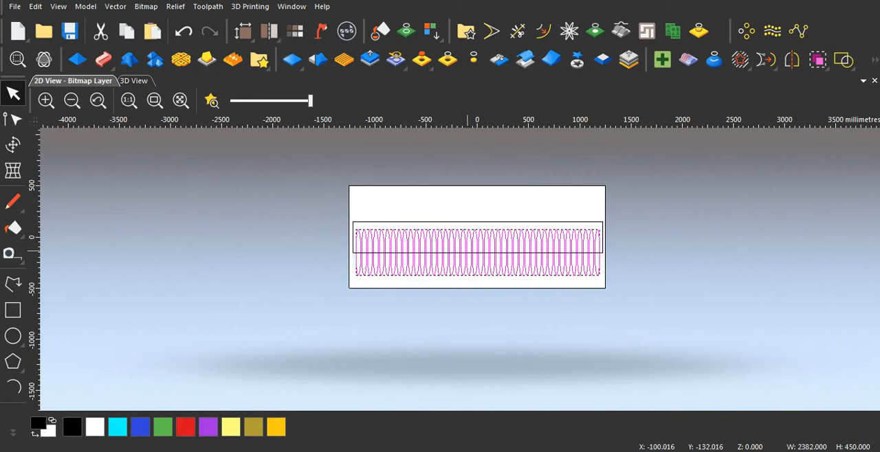
right_click(429, 245)
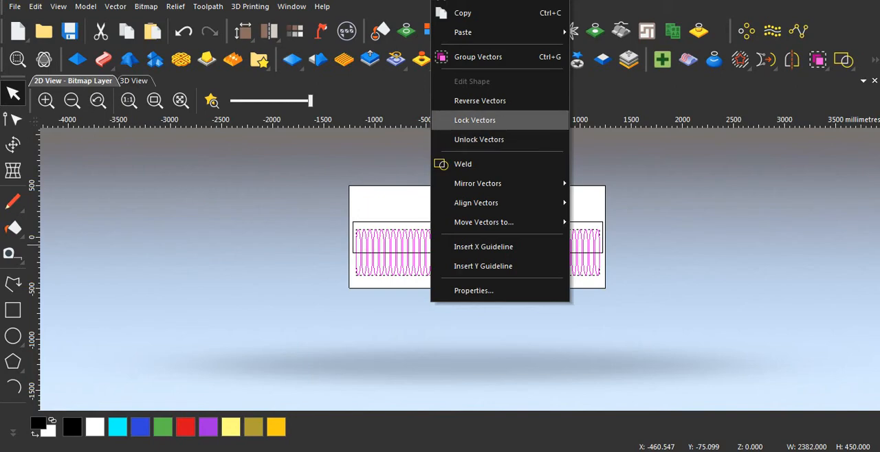
click(473, 58)
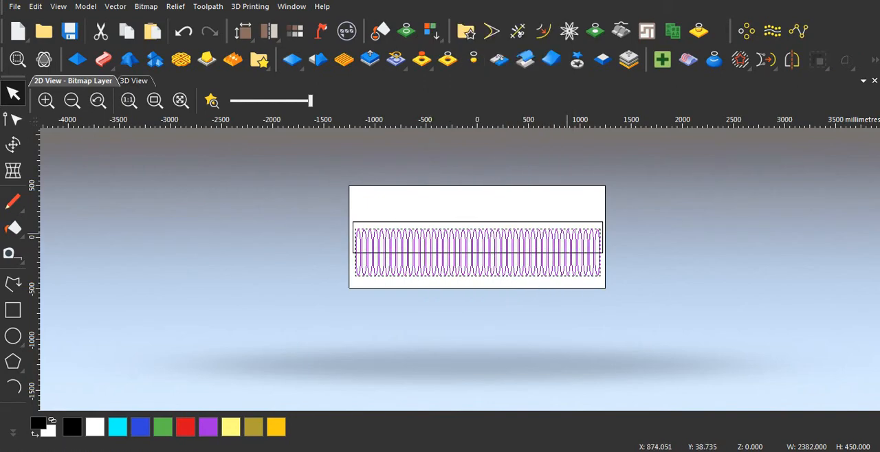
click(656, 252)
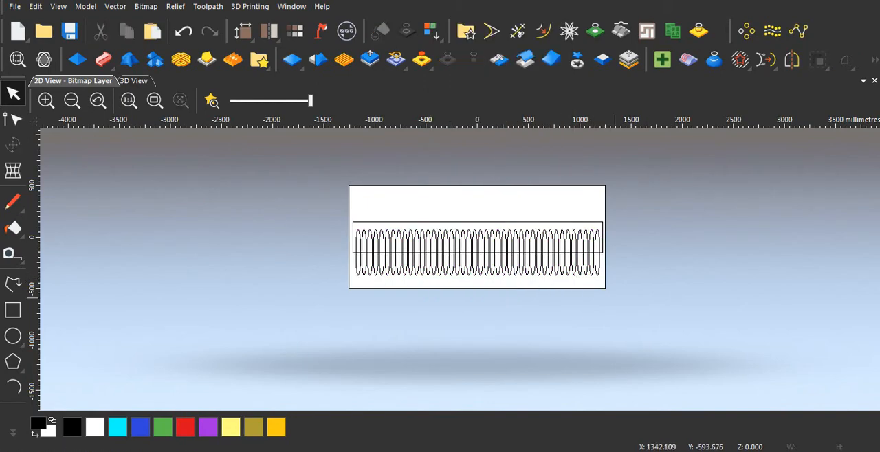
click(598, 274)
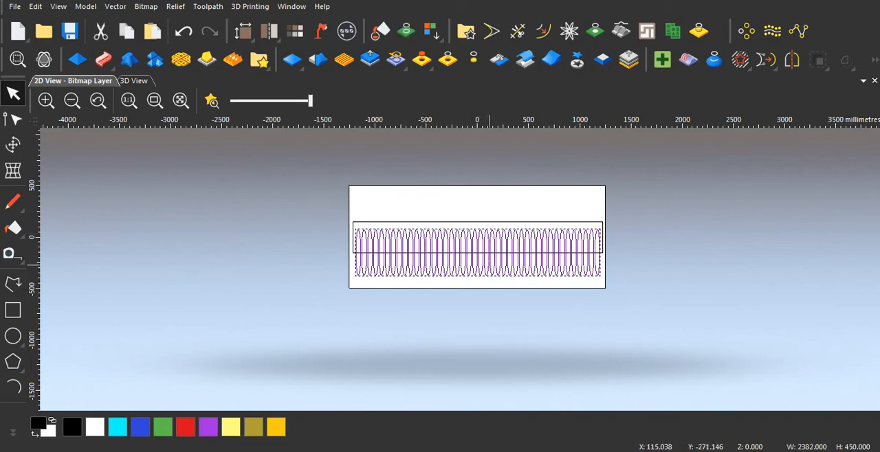
Step: Examine how the grouped flutes sit relative to the pasted rectangle and the model edges
scroll(600, 263, up, 5)
scroll(598, 262, down, 2)
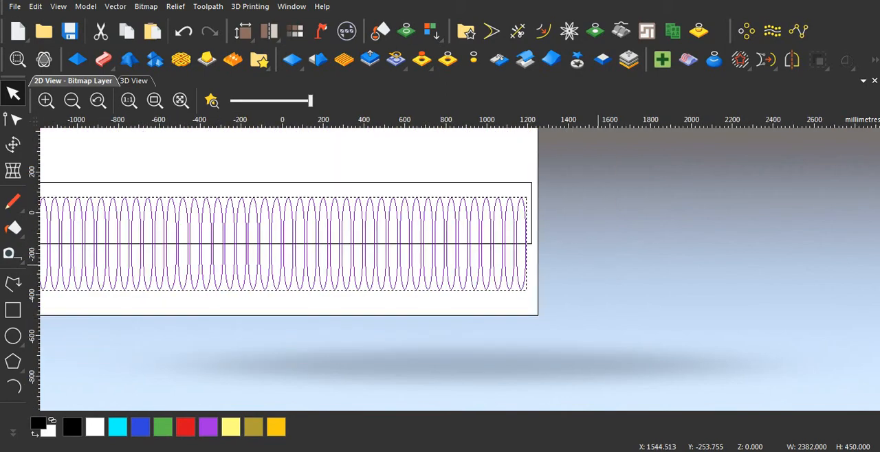
scroll(462, 265, down, 5)
scroll(430, 266, up, 2)
scroll(432, 266, up, 2)
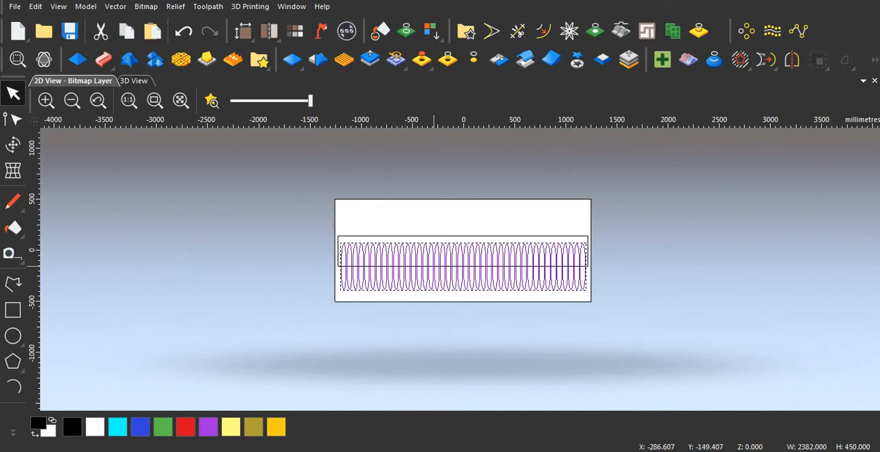
key(Escape)
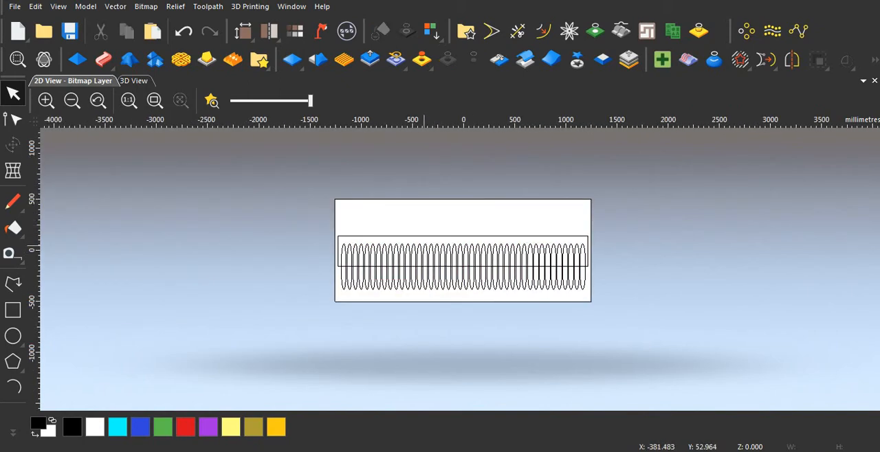
scroll(467, 269, up, 3)
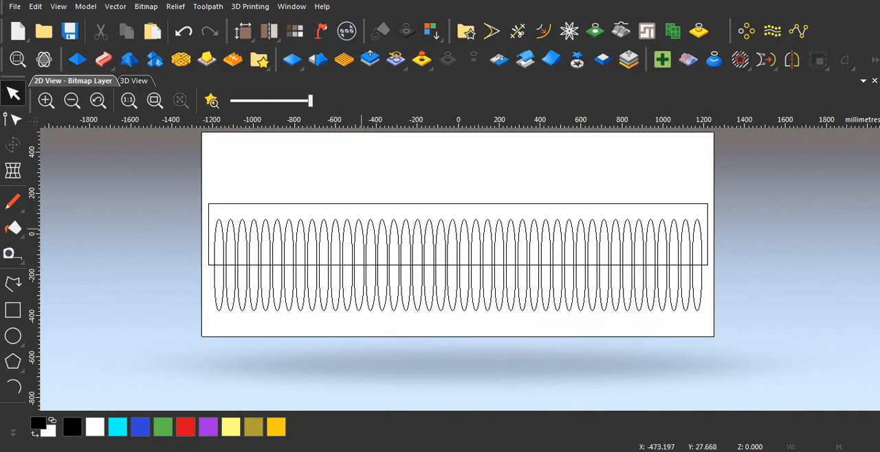
click(363, 228)
scroll(513, 233, down, 1)
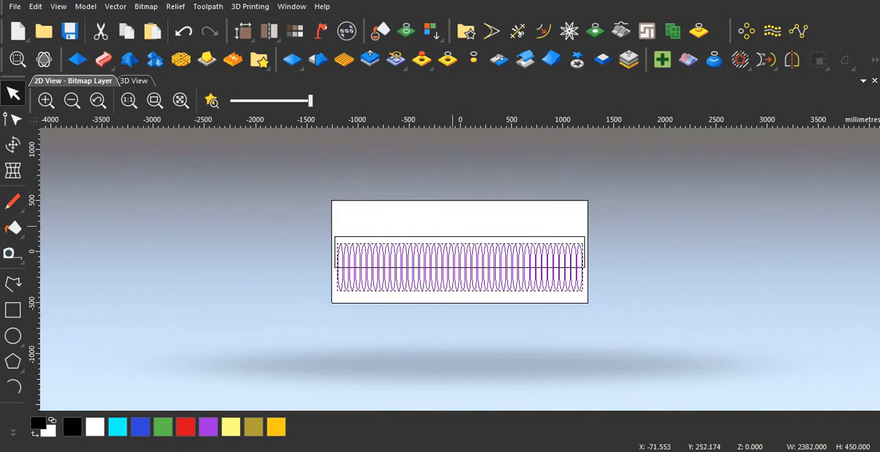
click(452, 231)
scroll(365, 247, up, 1)
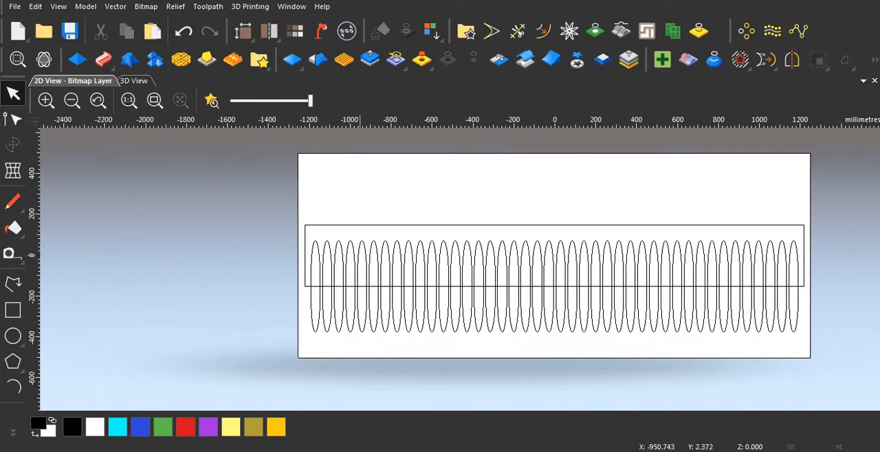
scroll(370, 245, down, 1)
Step: Select the flute group together with the pasted rectangle, centre both in the model and clear the selection
drag(323, 199, 710, 337)
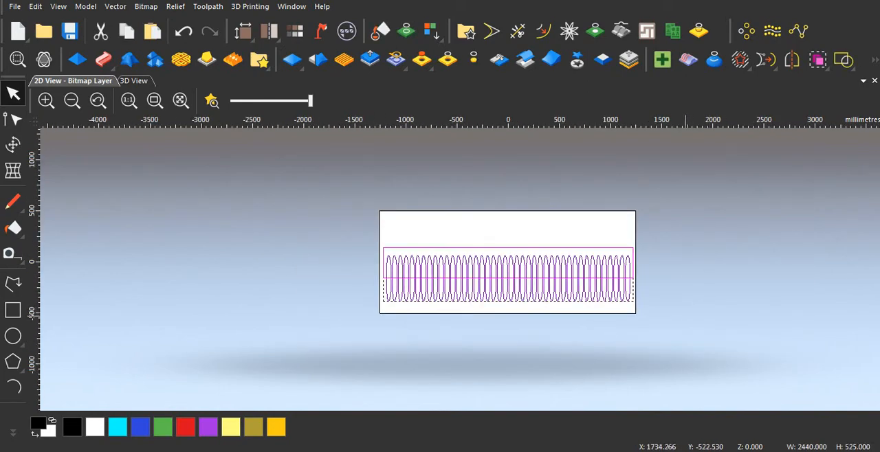
key(F9)
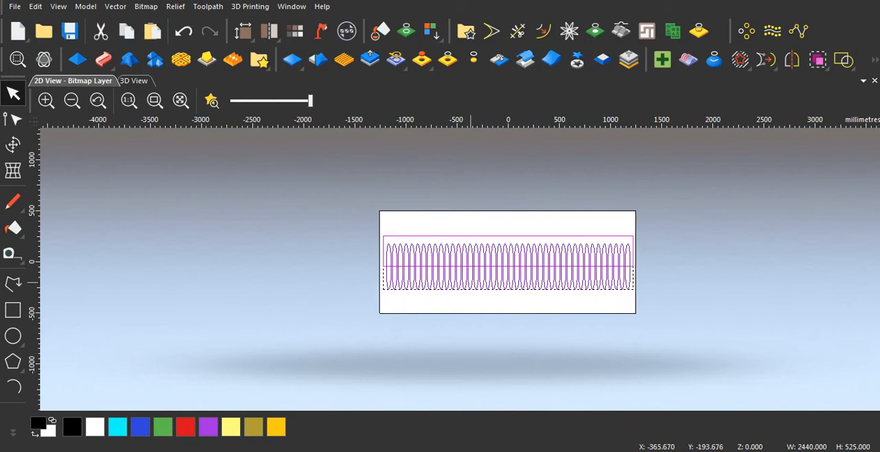
key(Escape)
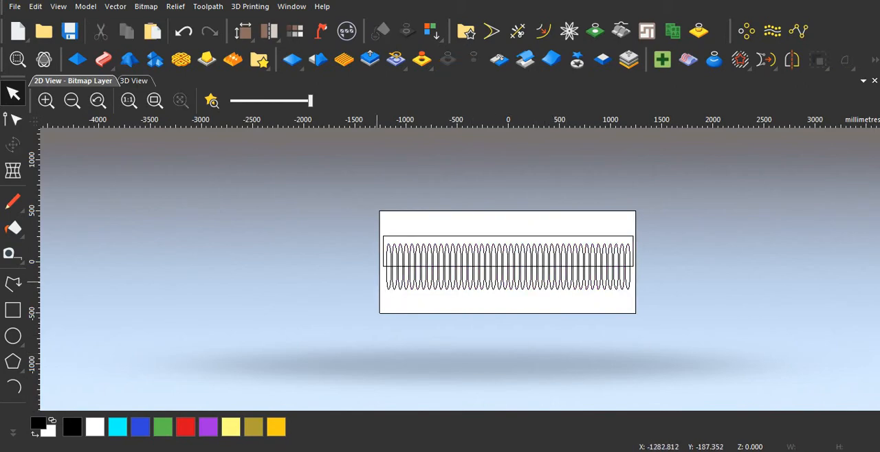
Step: Draw a rectangle about 2591 by 589 mm around the flutes, starting from the pasted rectangle's upper-left corner
scroll(425, 278, up, 2)
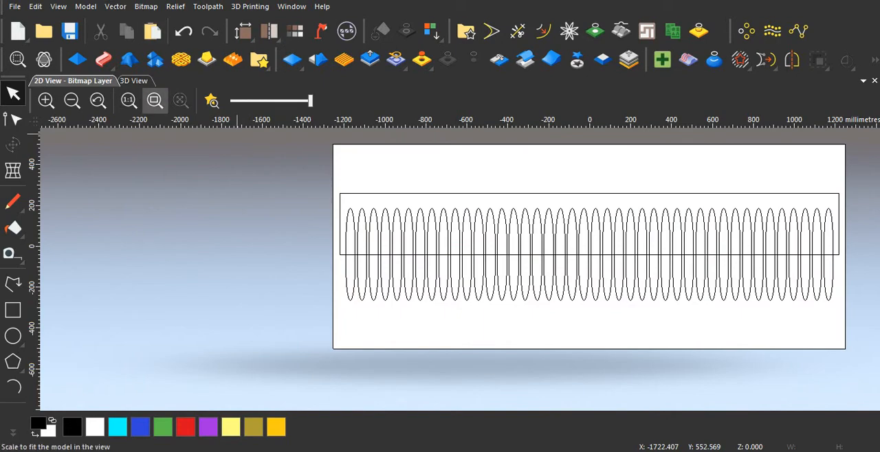
click(13, 310)
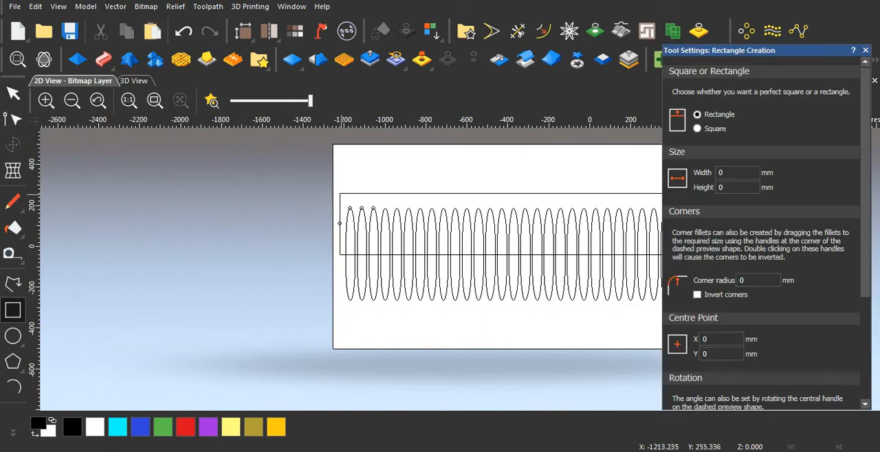
mouse_move(340, 192)
mouse_down()
mouse_move(416, 265)
mouse_move(522, 303)
mouse_move(633, 321)
mouse_move(824, 327)
mouse_move(872, 313)
mouse_up()
scroll(455, 271, down, 3)
scroll(550, 273, up, 2)
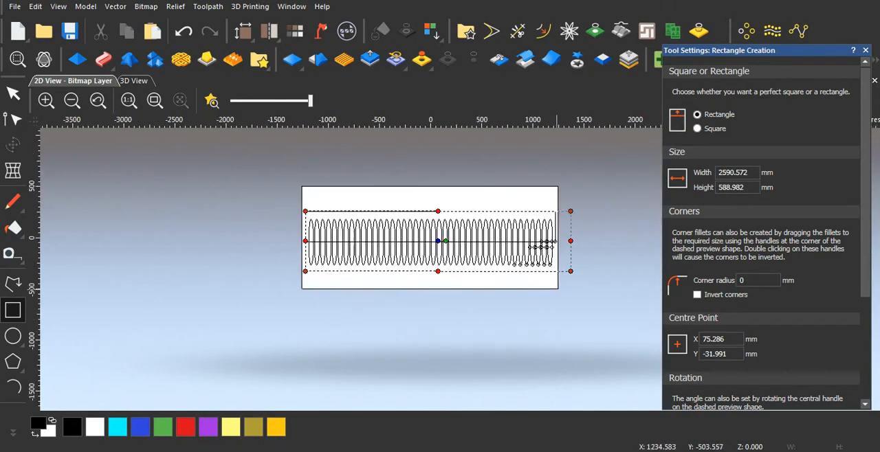
scroll(550, 273, up, 3)
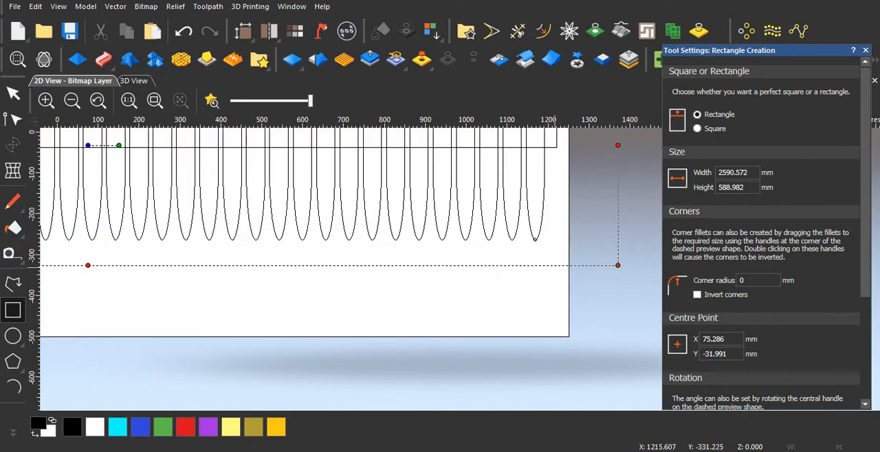
scroll(628, 234, down, 2)
key(Escape)
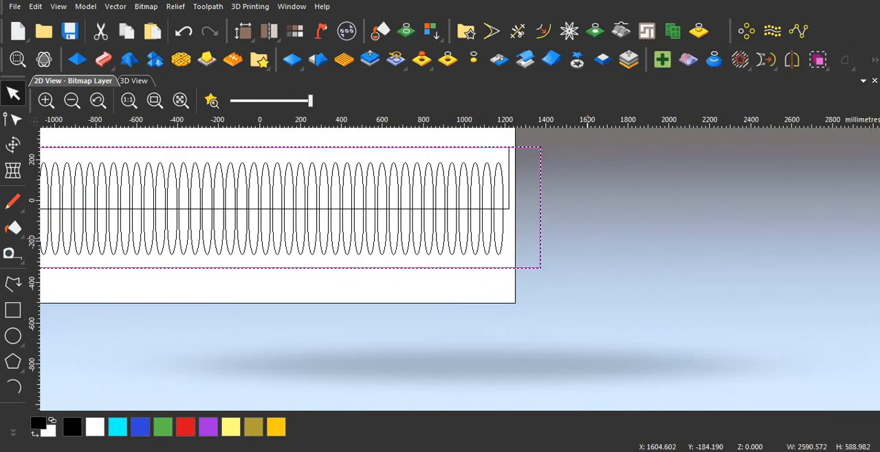
Step: Edit the new rectangle's nodes and move its two right-hand corners left to about X 1238
scroll(461, 269, down, 2)
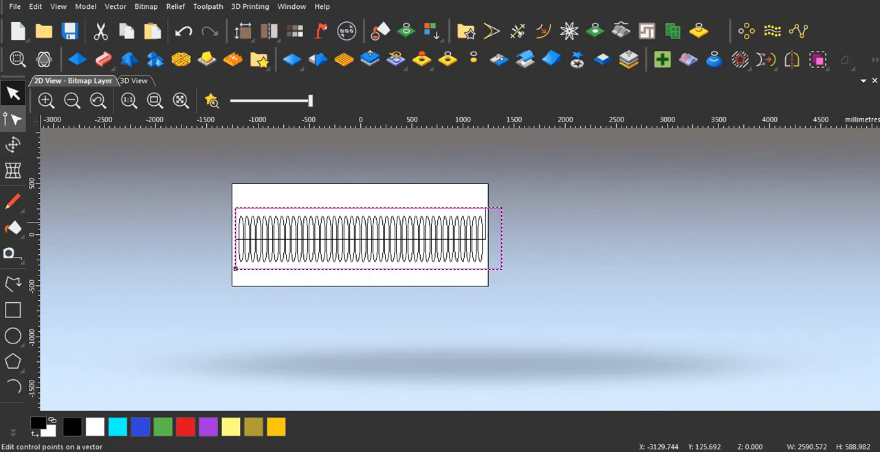
click(13, 119)
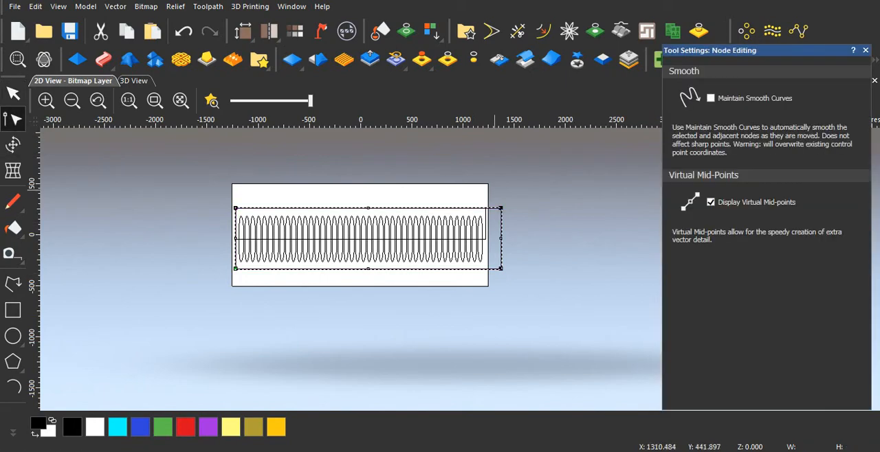
drag(528, 191, 495, 286)
key(Left)
key(Left)
key(Left)
key(Left)
key(Left)
key(Left)
key(Left)
key(Left)
key(Left)
key(Left)
key(Left)
key(Left)
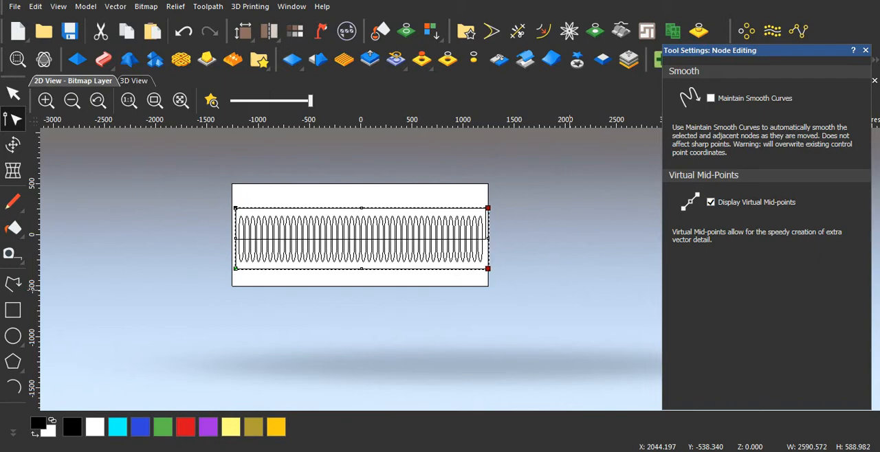
key(Left)
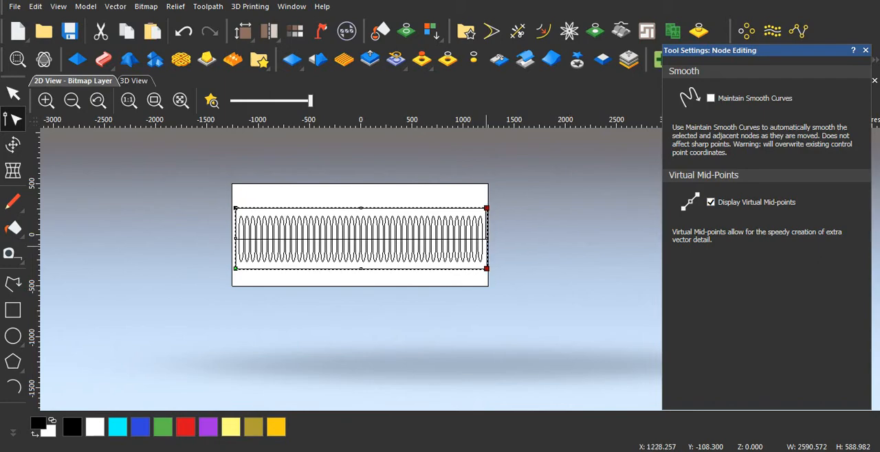
Step: Nudge the new rectangle's right-hand corner nodes further left to about X 1220, near the pasted rectangle's right edge
scroll(487, 234, up, 5)
scroll(487, 230, up, 2)
scroll(486, 228, up, 2)
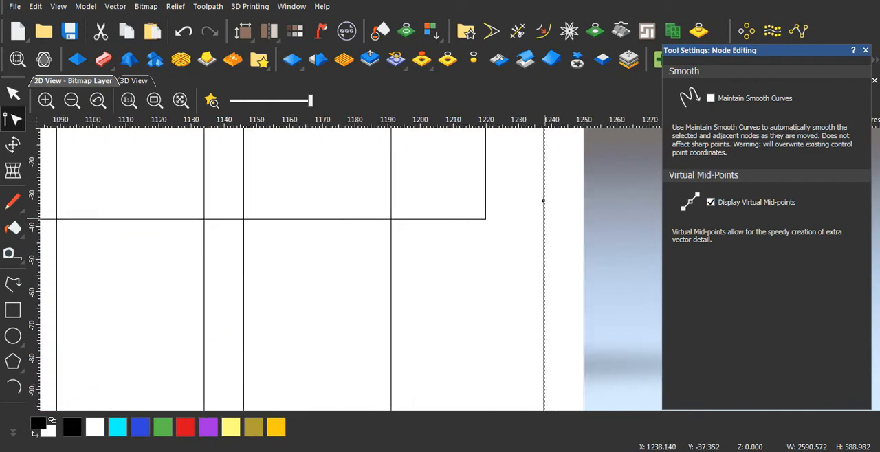
key(Left)
key(Left)
key(Left)
key(Left)
key(Left)
key(Left)
key(Left)
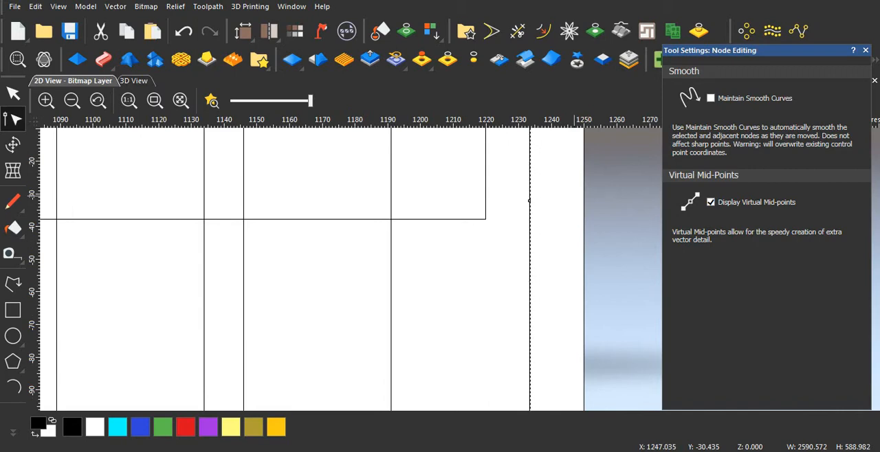
key(Left)
key(Left)
key(Left)
key(Left)
key(Left)
key(Left)
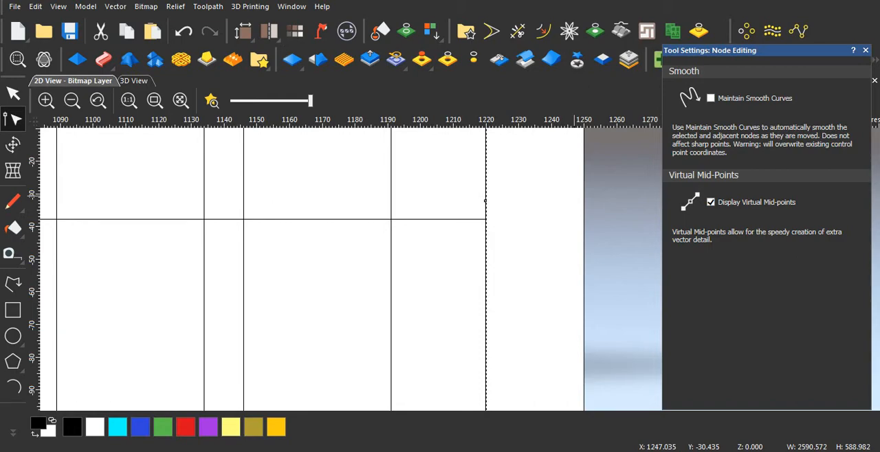
Step: Fine-tune the new rectangle's right edge onto the pasted rectangle's edge at X 1220 and check the left edges' alignment
scroll(487, 210, up, 5)
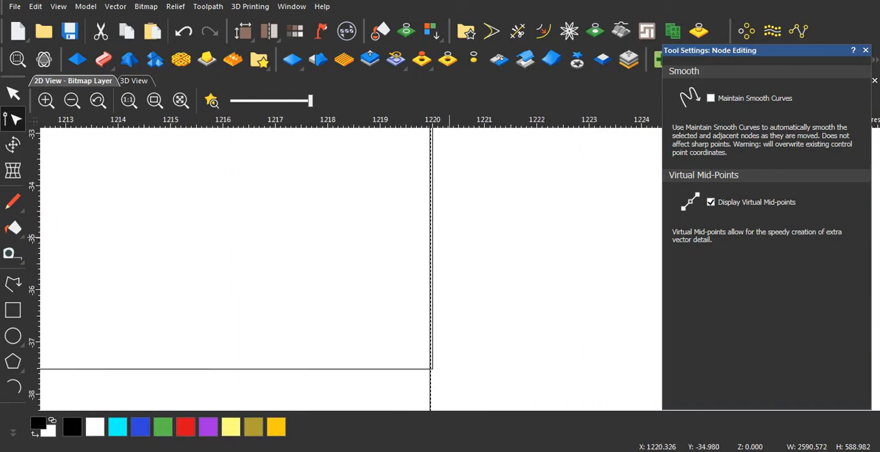
key(Right)
key(Right)
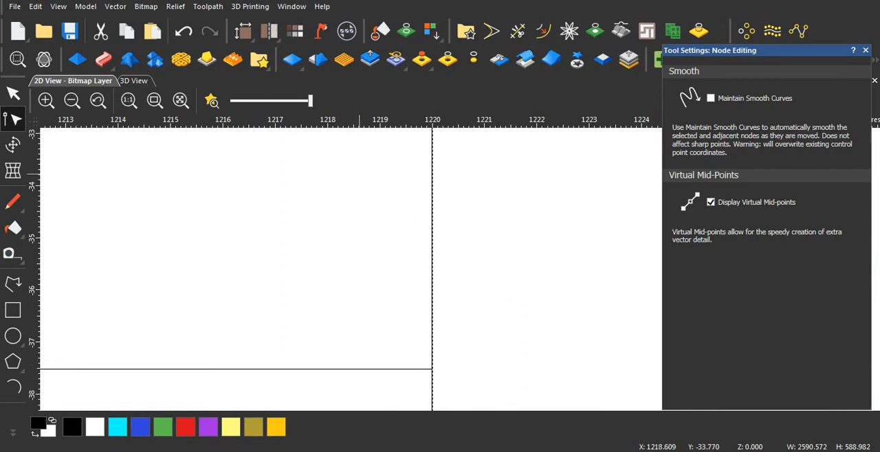
scroll(463, 270, down, 9)
scroll(213, 270, up, 9)
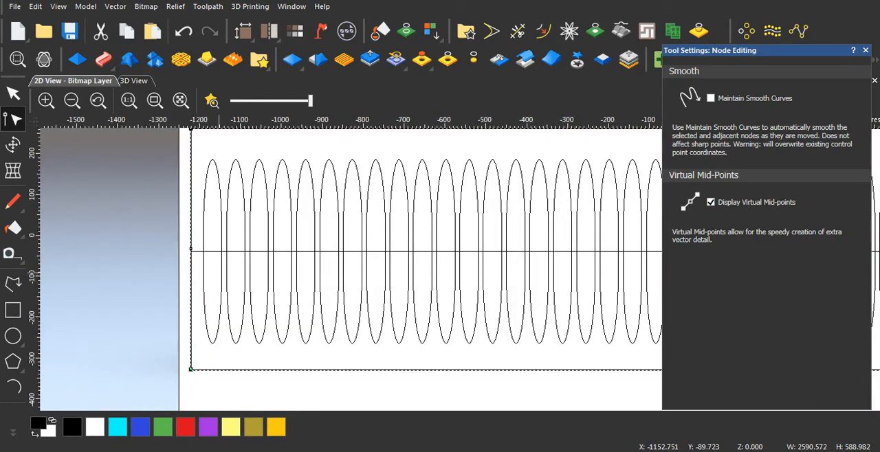
scroll(192, 233, up, 5)
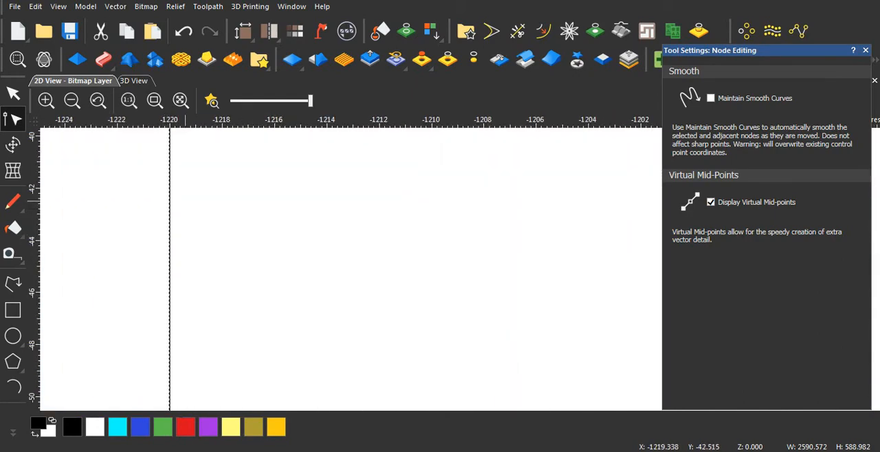
scroll(368, 207, up, 2)
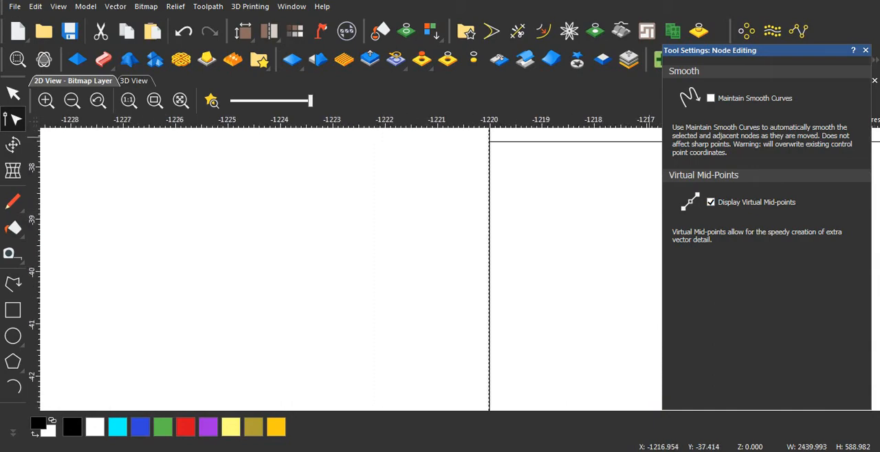
Step: Finish node editing and move the new border rectangle up about 30 mm, keeping its side edges aligned with the pasted rectangle
click(865, 50)
scroll(611, 260, down, 16)
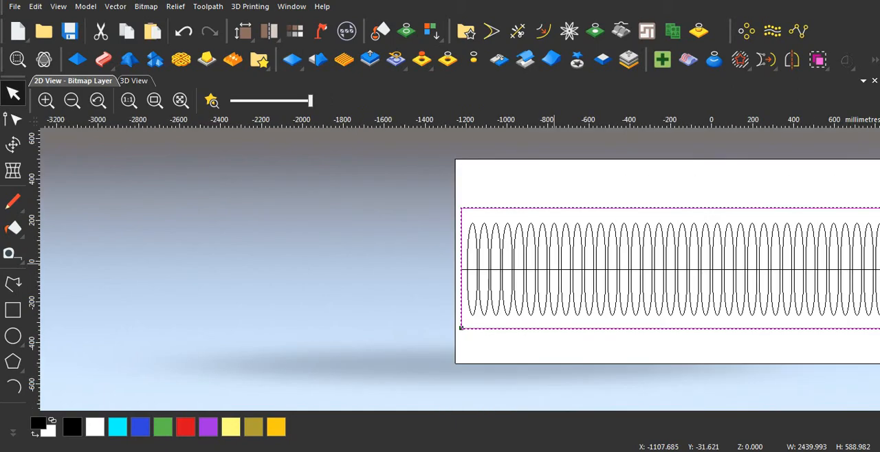
scroll(727, 271, down, 2)
scroll(551, 269, up, 1)
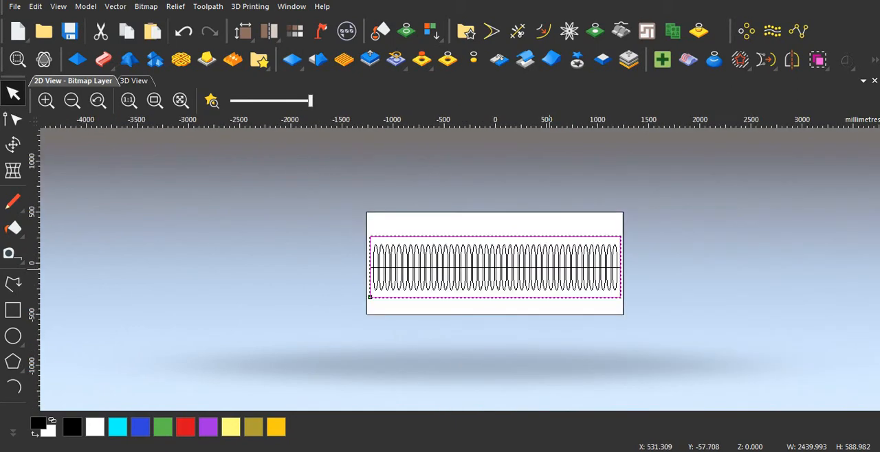
scroll(520, 258, up, 1)
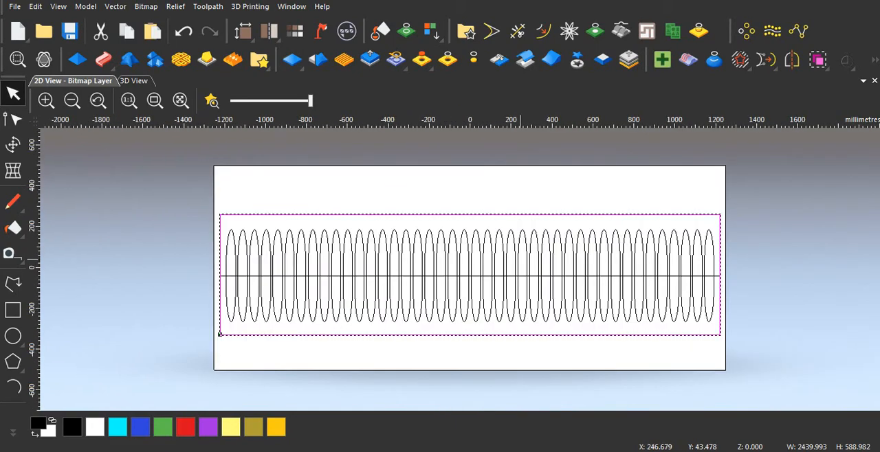
drag(220, 334, 220, 327)
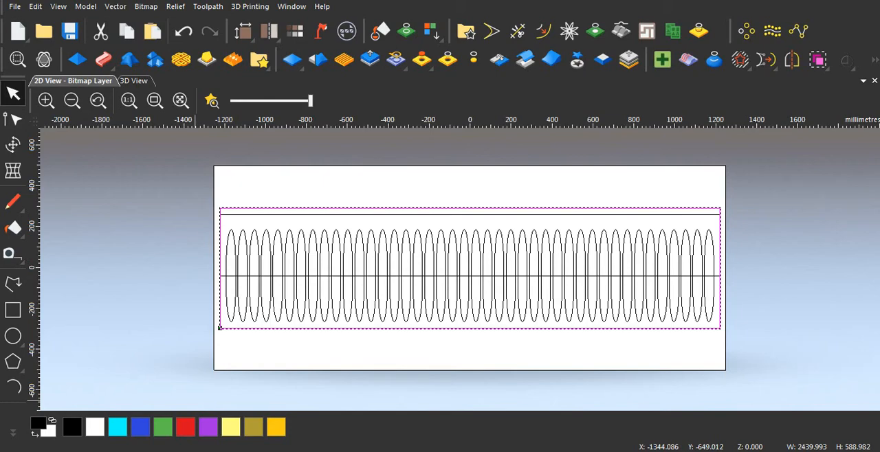
Step: Check the customer's panel size in Screenshot_5 in Windows Photo Viewer and return to the untitled ArtCAM model
mouse_move(338, 450)
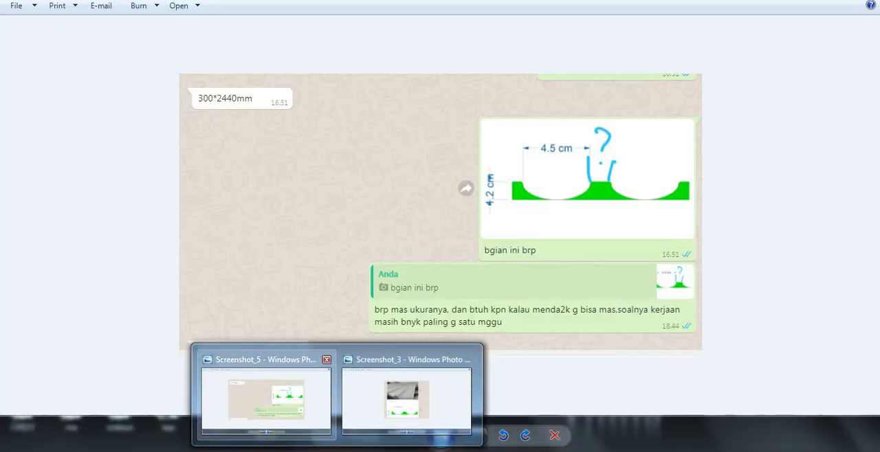
mouse_move(406, 402)
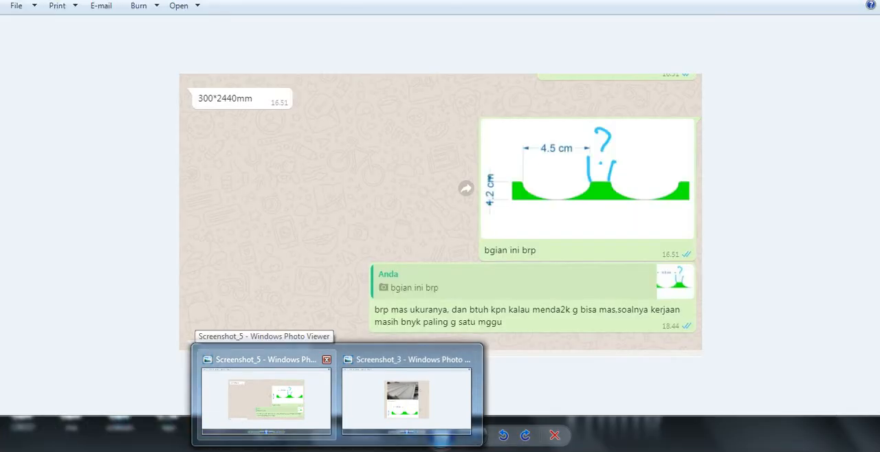
click(265, 399)
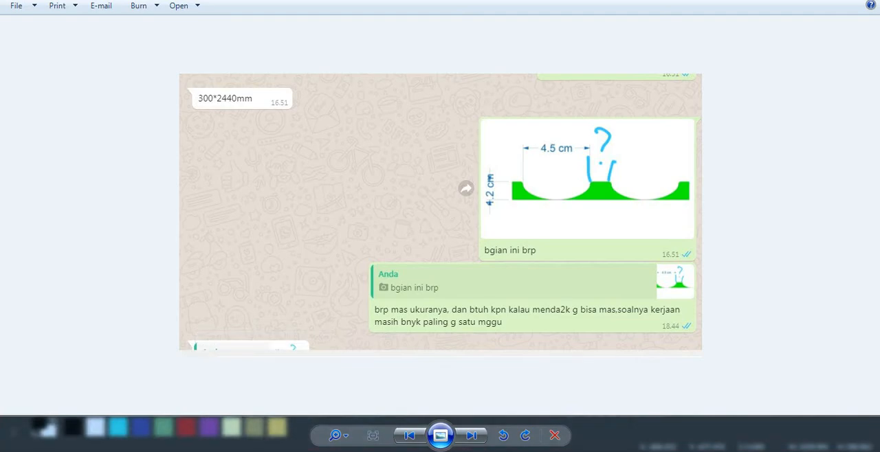
mouse_move(376, 445)
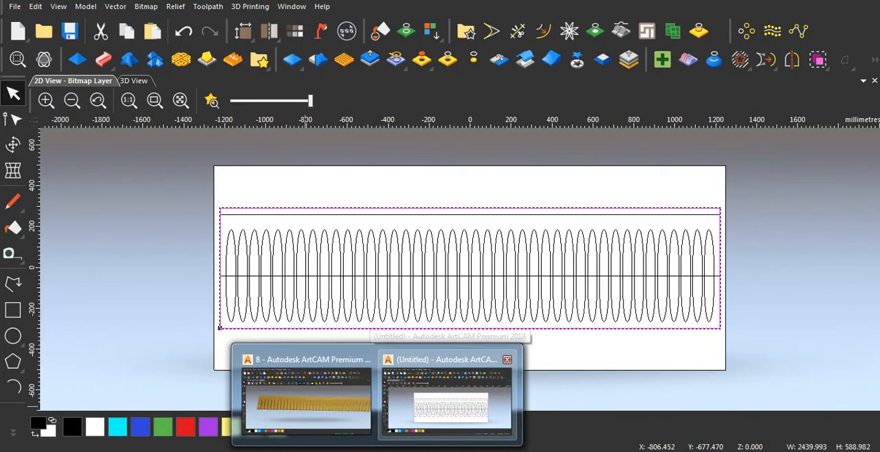
click(447, 399)
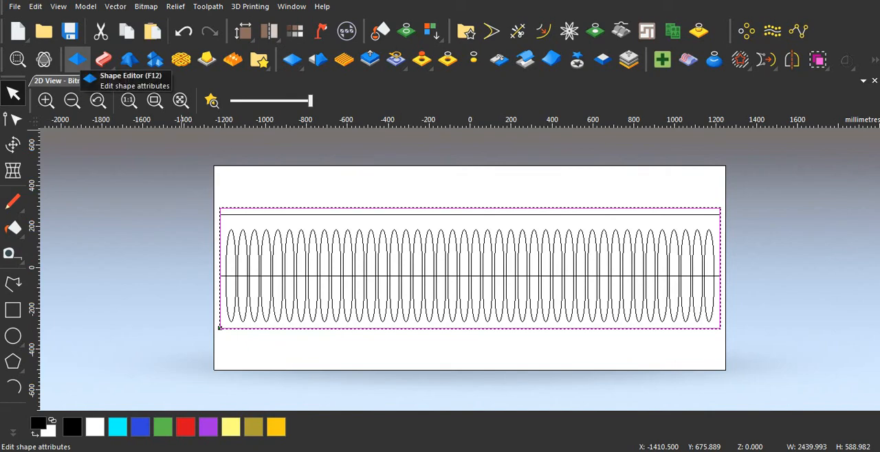
Step: Create a Plane relief from the selected border rectangle with a 20 mm start height, using the Add combine mode
click(77, 60)
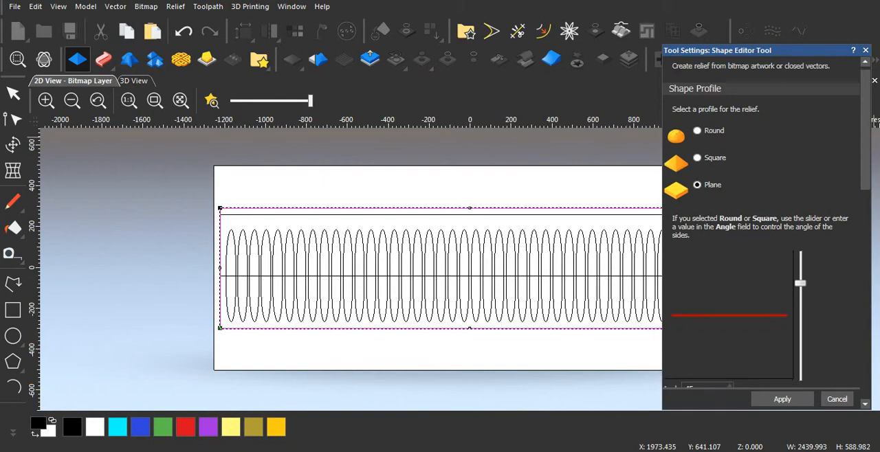
scroll(763, 240, down, 5)
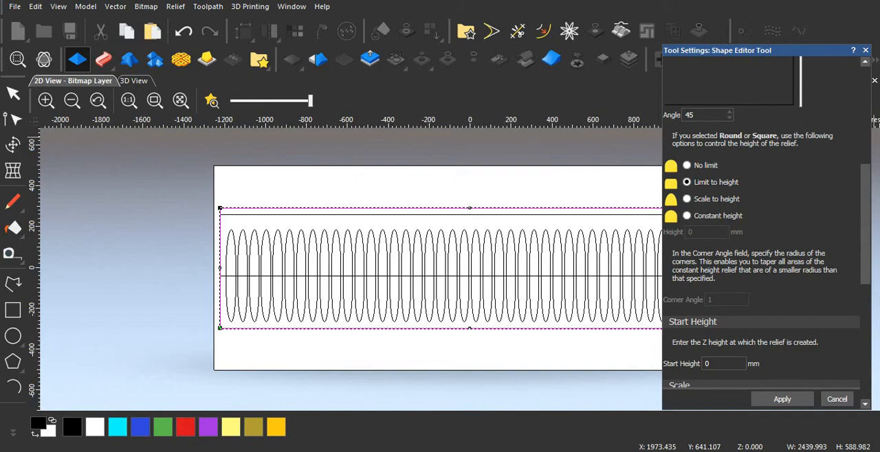
scroll(763, 240, down, 5)
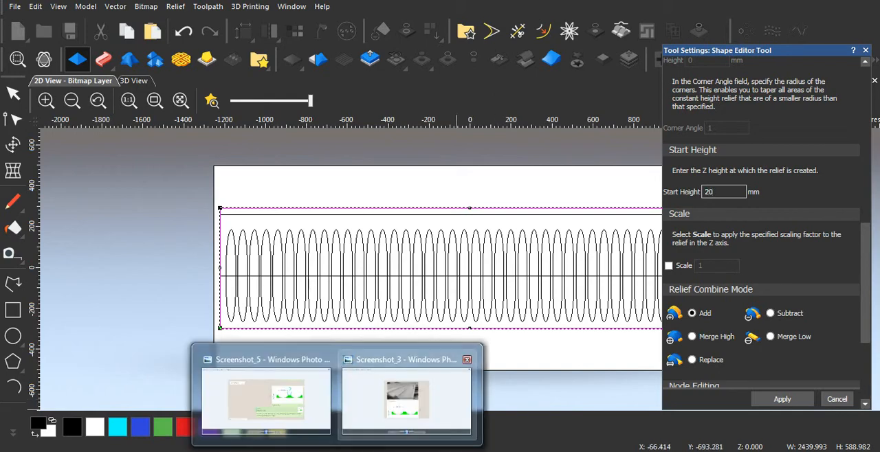
click(409, 385)
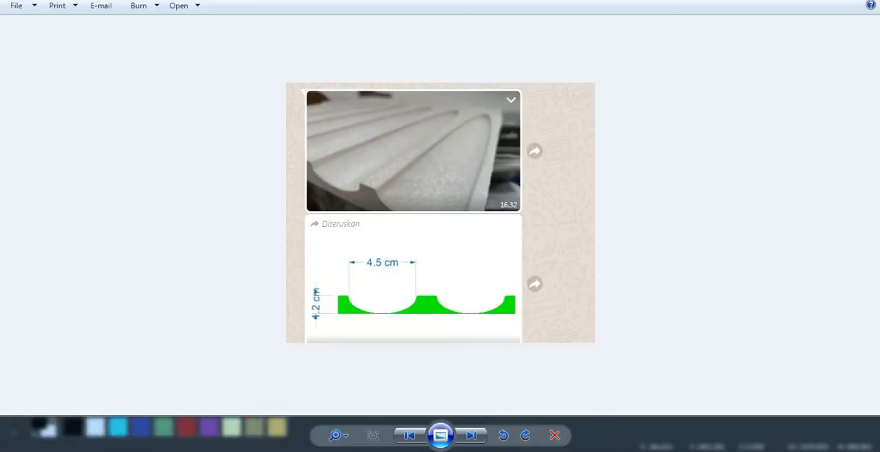
click(447, 393)
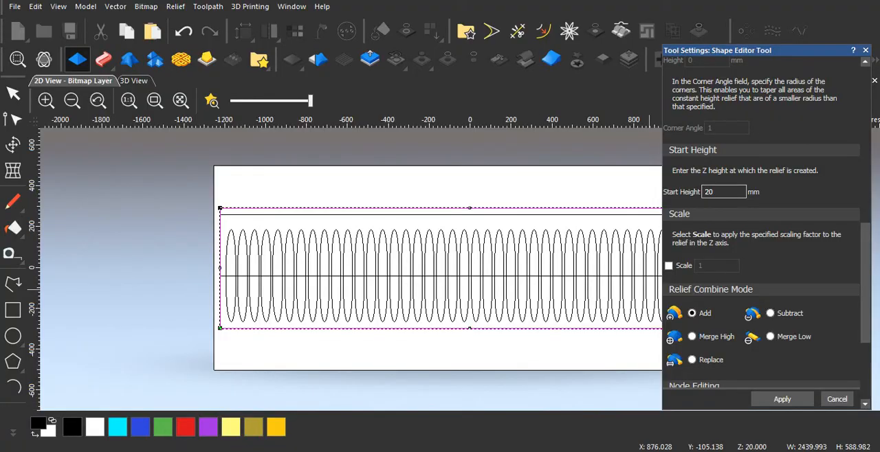
scroll(763, 227, down, 5)
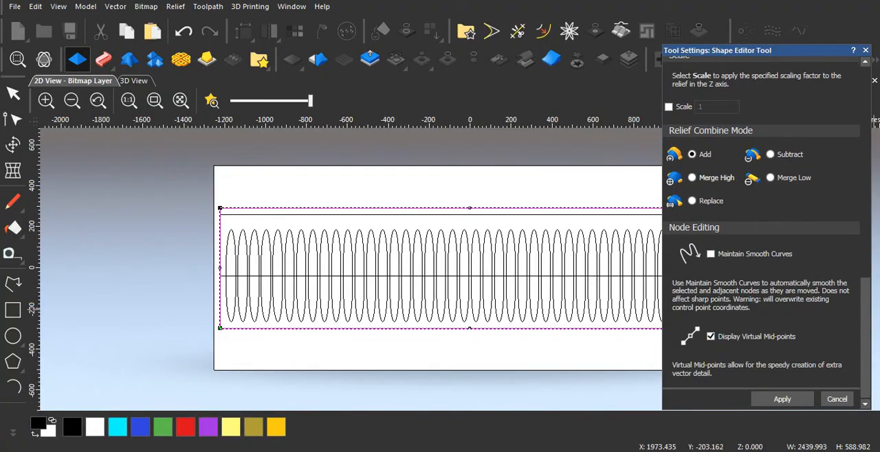
click(782, 399)
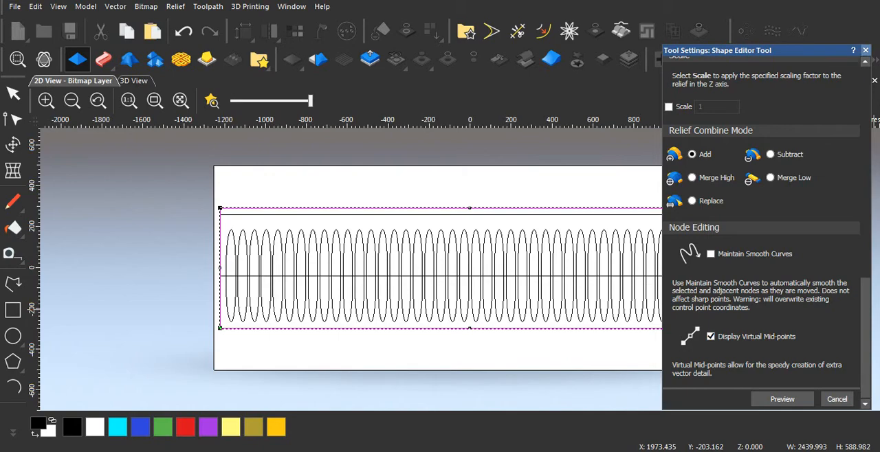
click(865, 51)
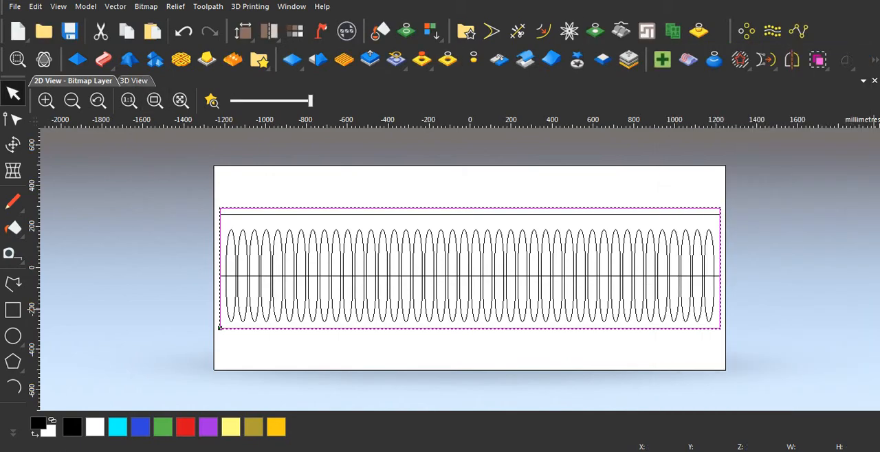
Step: Examine the plane relief's thickness from the side in the 3D view with the zero plane hidden
click(134, 81)
scroll(370, 264, up, 2)
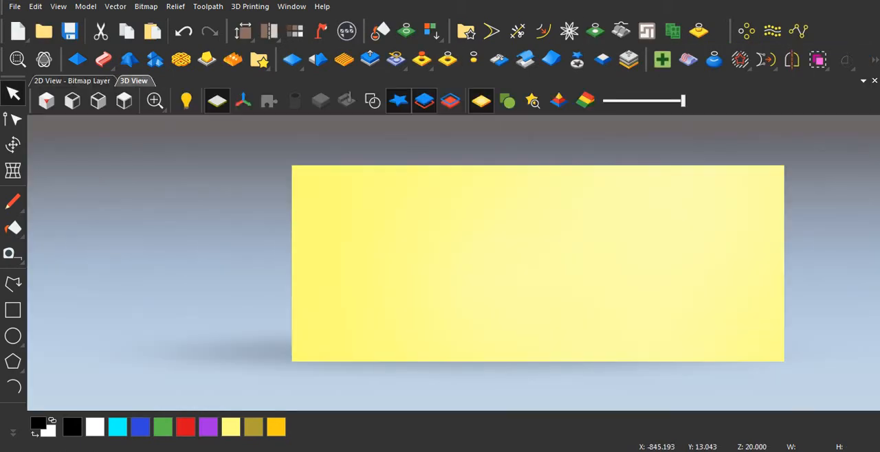
click(217, 101)
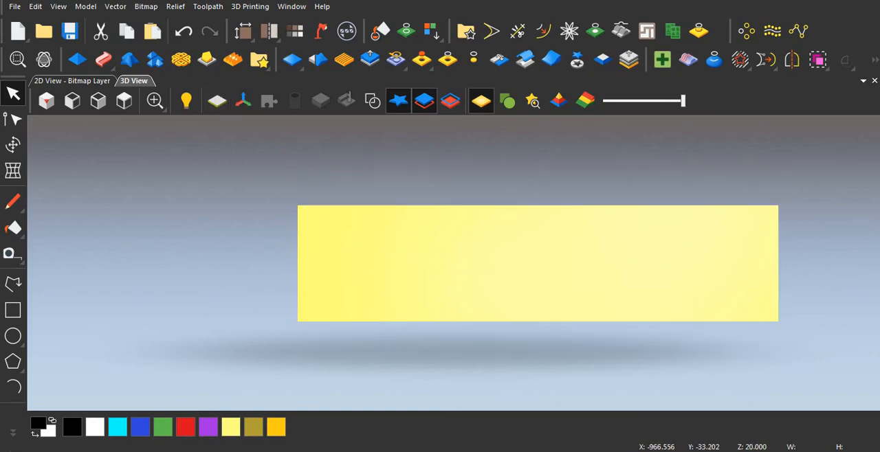
middle_drag(455, 288, 346, 201)
scroll(317, 281, up, 3)
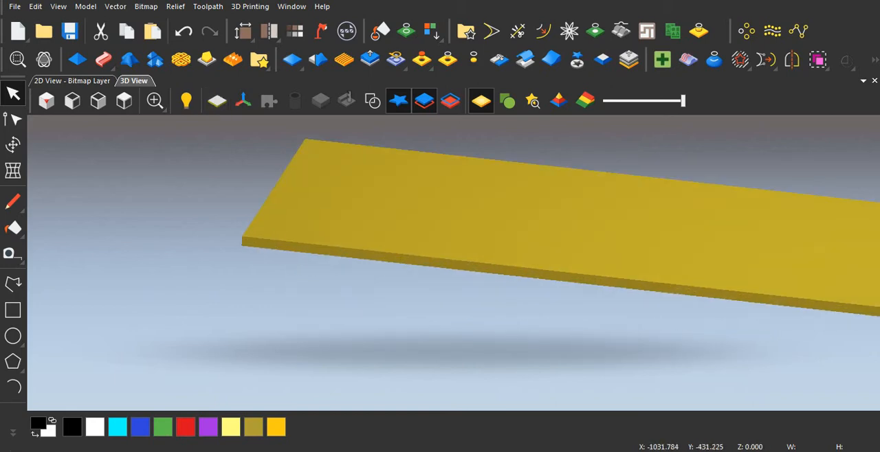
middle_drag(318, 278, 305, 221)
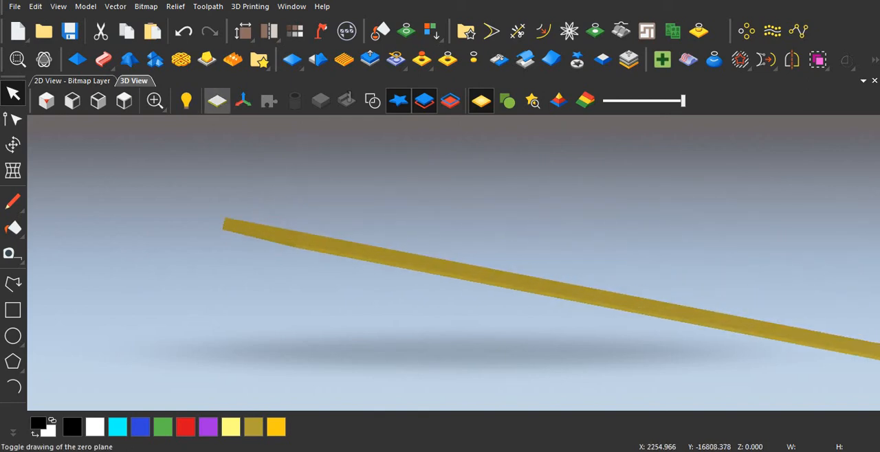
Step: Compare the relief with the zero plane shown and hidden, and check its height in Scale Relief without changing it
click(217, 102)
mouse_move(283, 192)
middle_down()
mouse_move(280, 242)
mouse_move(278, 217)
middle_up()
scroll(278, 236, up, 2)
scroll(278, 239, up, 2)
click(217, 101)
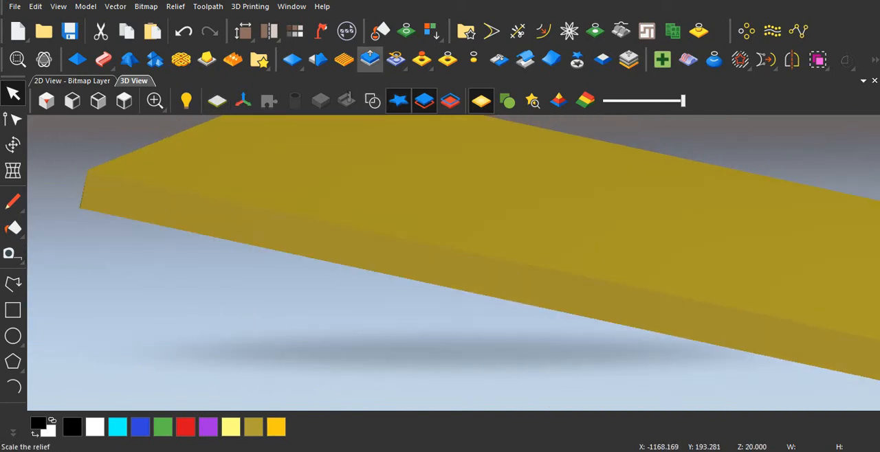
click(370, 59)
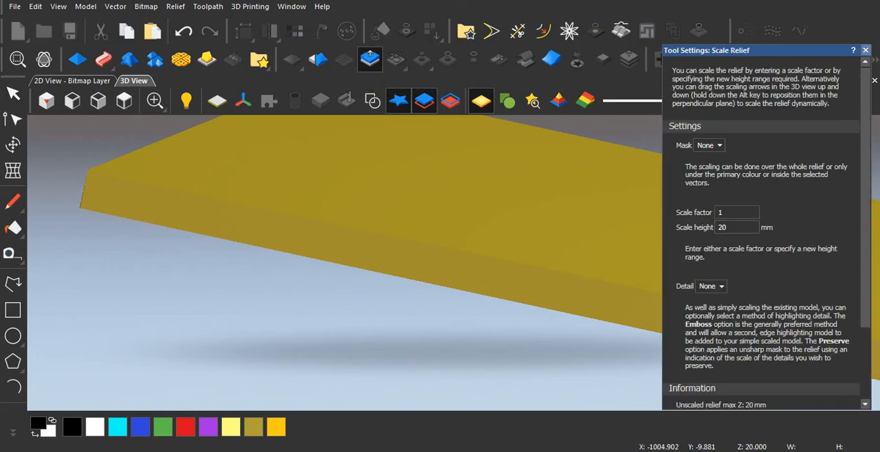
click(866, 50)
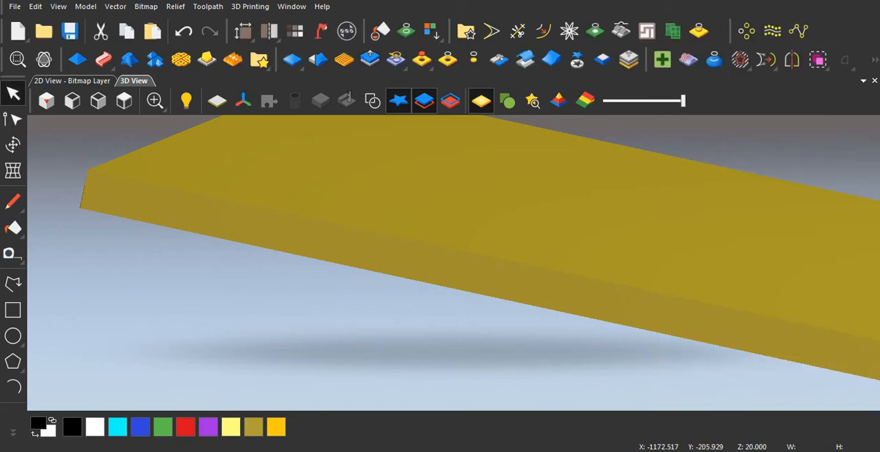
Step: Examine the leftmost flutes in the 2D view and compare them with the profile drawing in Screenshot_3 in Windows Photo Viewer
click(71, 80)
scroll(267, 258, up, 2)
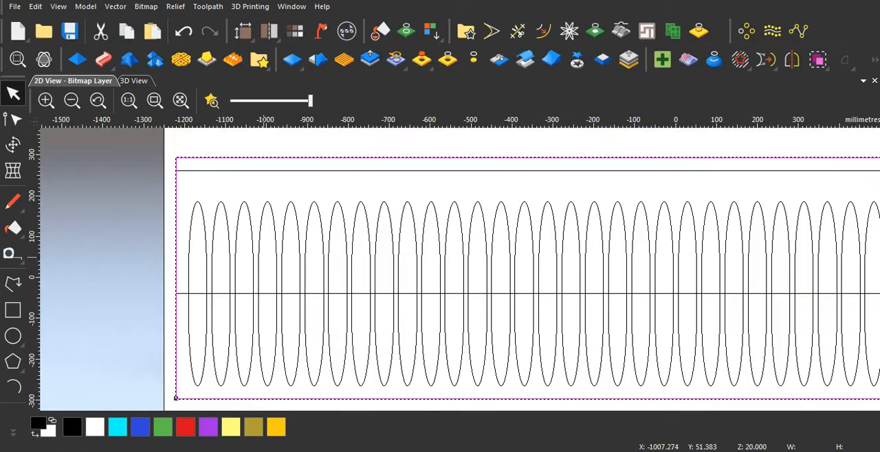
scroll(232, 275, down, 1)
scroll(324, 293, up, 2)
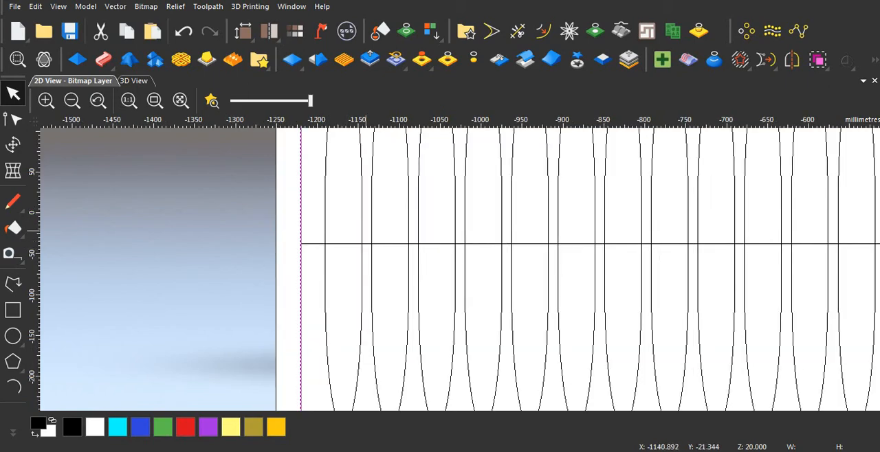
scroll(322, 233, up, 1)
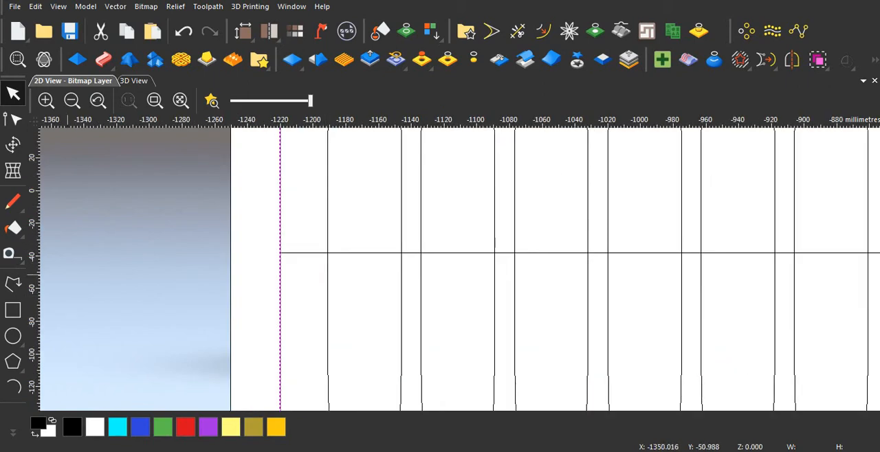
scroll(328, 247, up, 1)
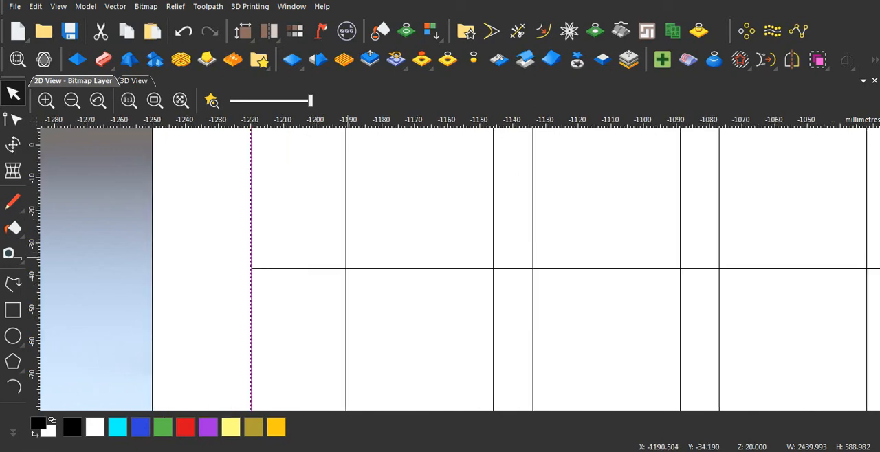
scroll(347, 255, down, 1)
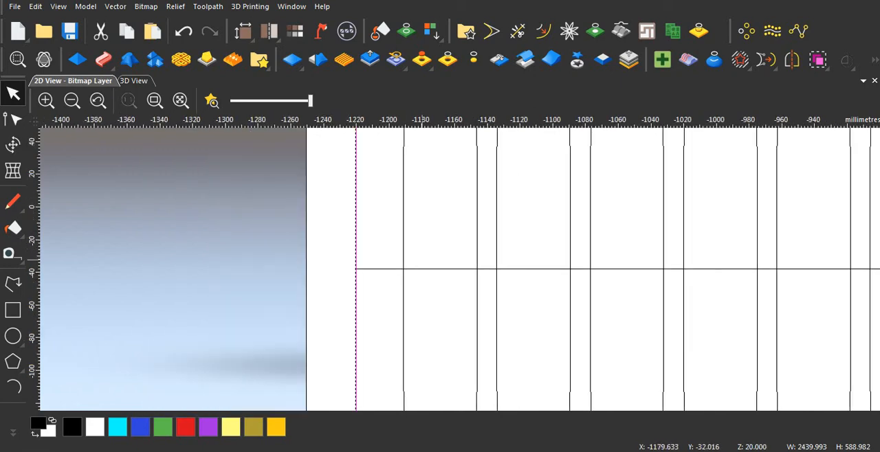
mouse_move(337, 451)
click(406, 406)
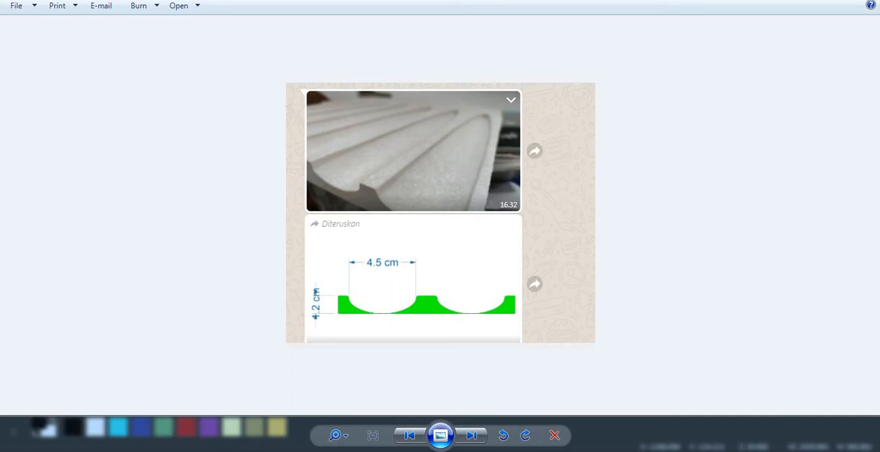
mouse_move(376, 443)
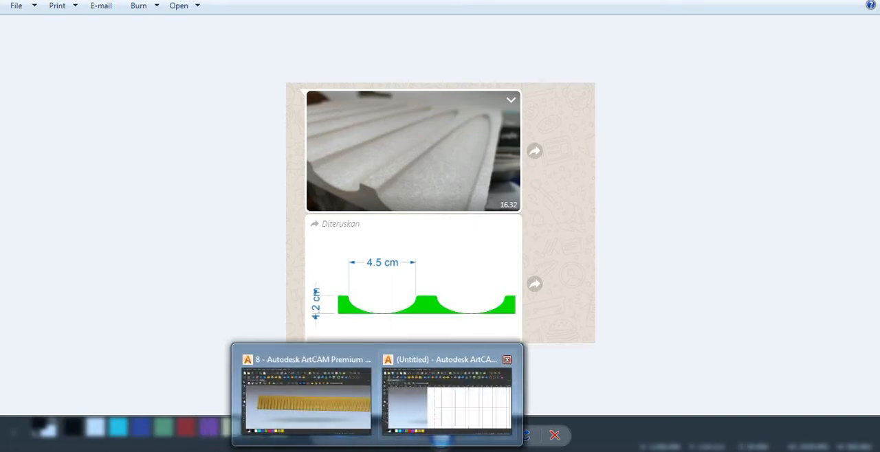
click(447, 399)
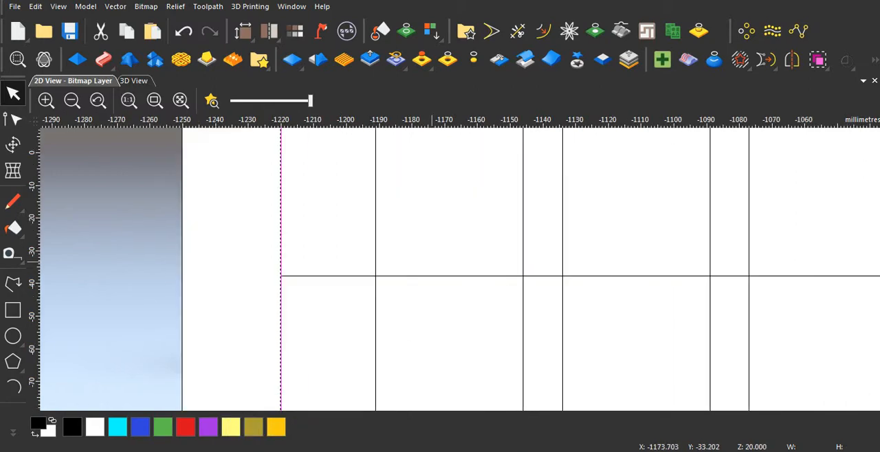
Step: Measure the leftmost flute's width along the horizontal line crossing the flutes
click(12, 254)
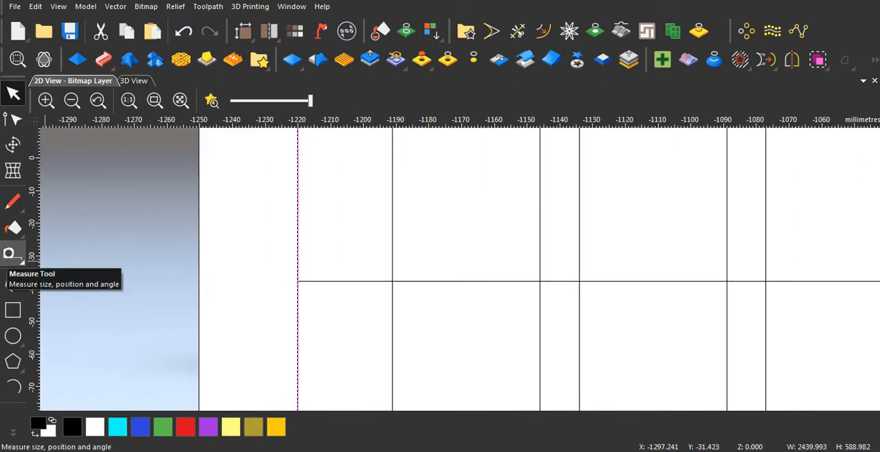
click(10, 254)
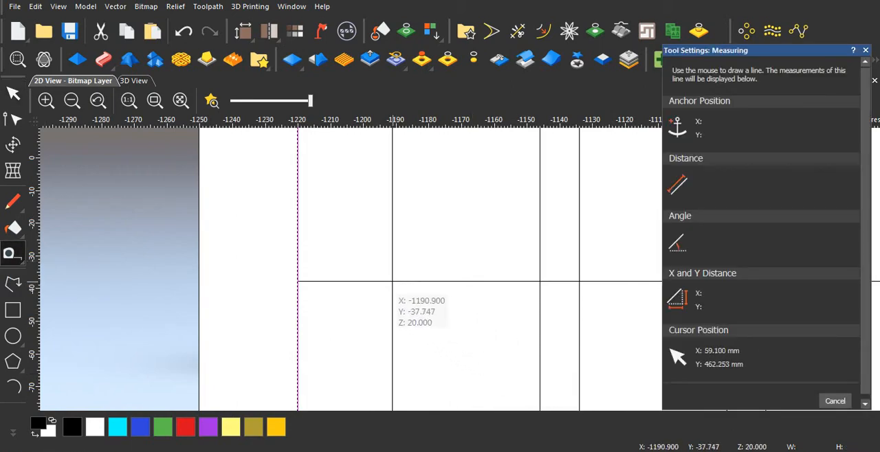
mouse_move(392, 281)
mouse_down()
mouse_move(510, 298)
mouse_move(540, 281)
mouse_up()
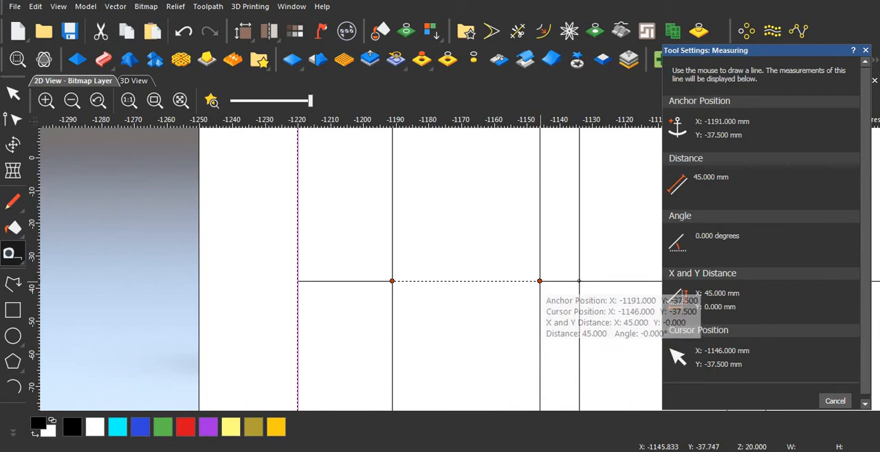
Step: Measure the gap between the two leftmost flutes along the horizontal line crossing them
drag(540, 282, 521, 318)
key(Escape)
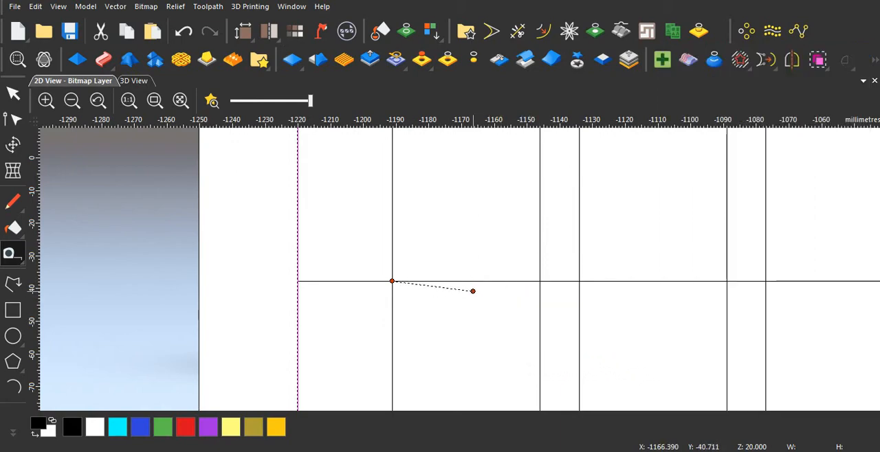
scroll(497, 275, up, 2)
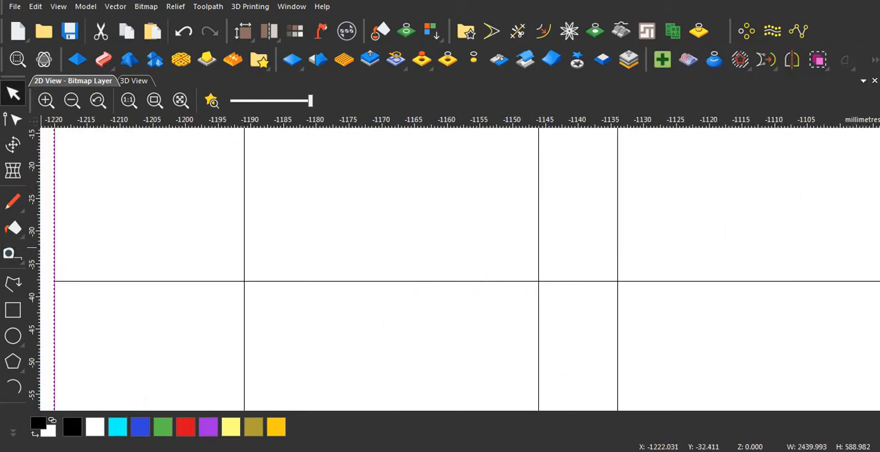
click(9, 253)
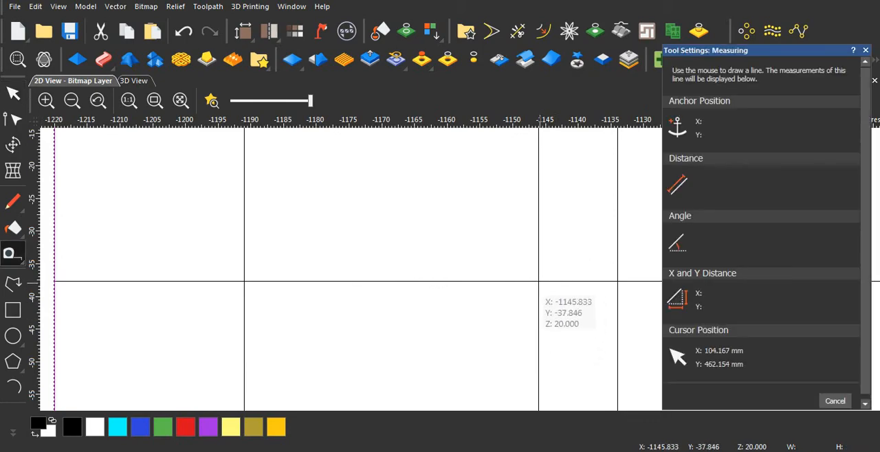
drag(538, 281, 617, 281)
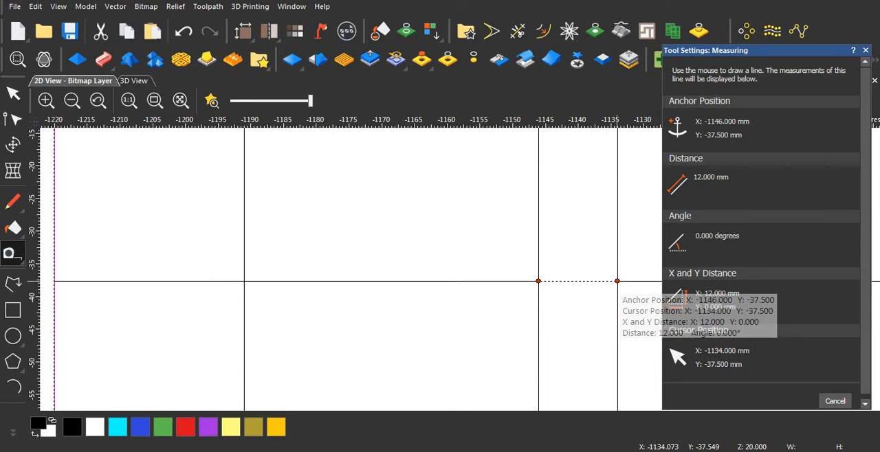
key(Escape)
Step: Select all the flute outlines and give them a Round profile in the Shape Editor, previewed in the 3D view
scroll(597, 283, down, 4)
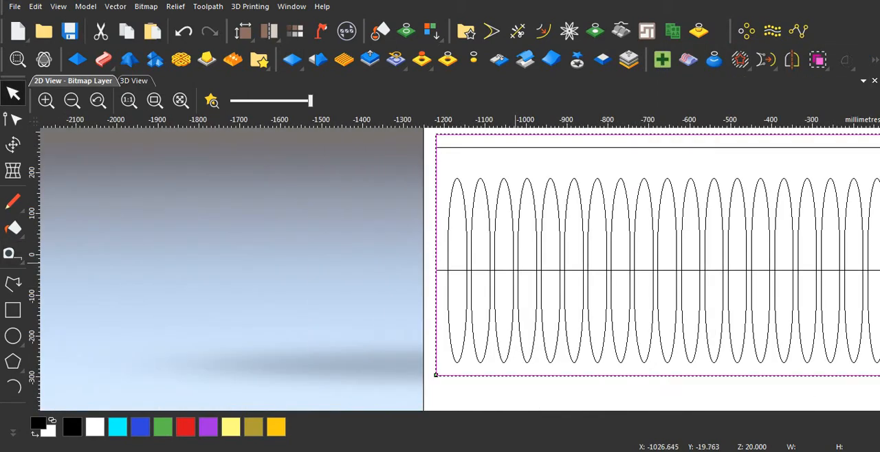
scroll(504, 264, down, 2)
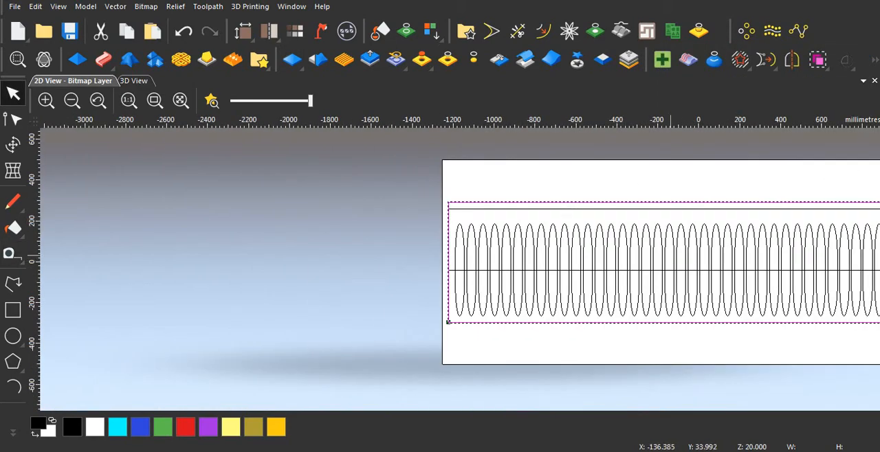
scroll(670, 255, down, 2)
scroll(489, 255, up, 5)
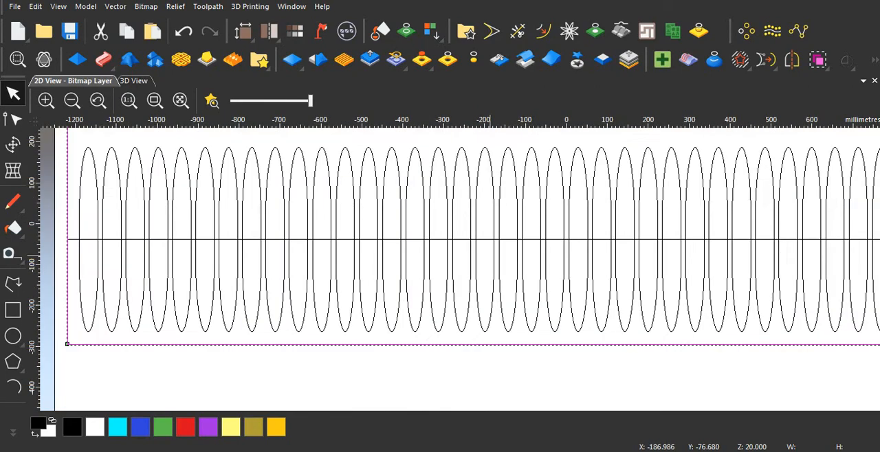
scroll(458, 269, down, 2)
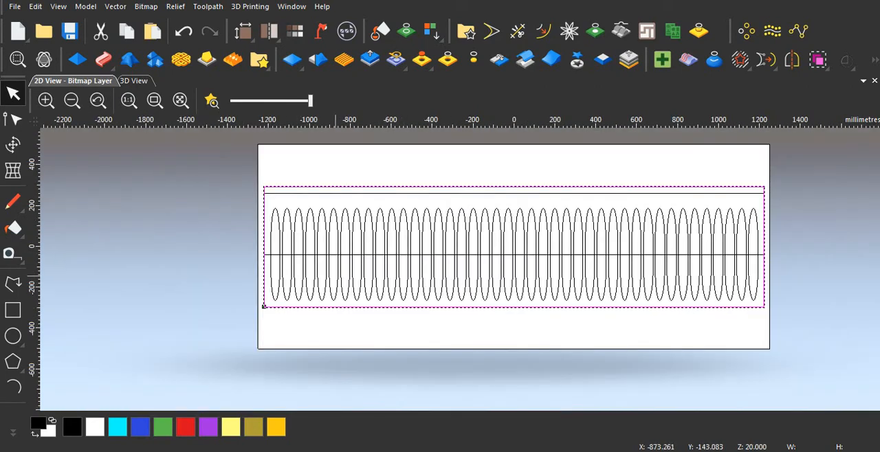
click(290, 224)
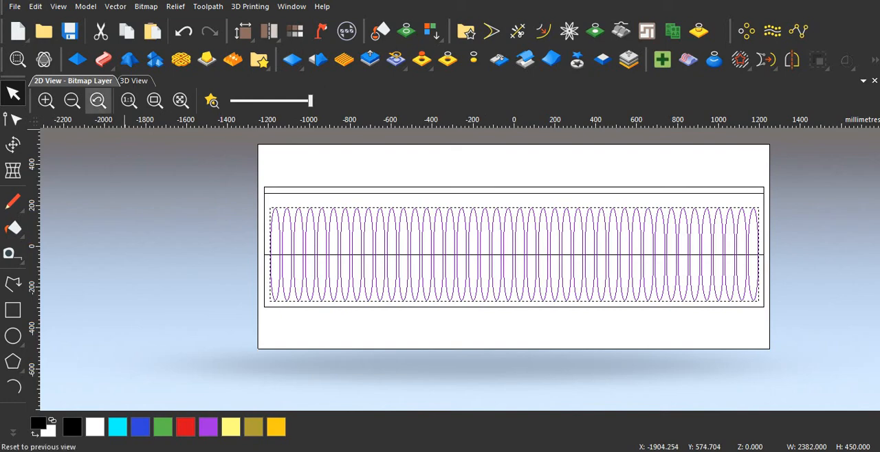
click(77, 60)
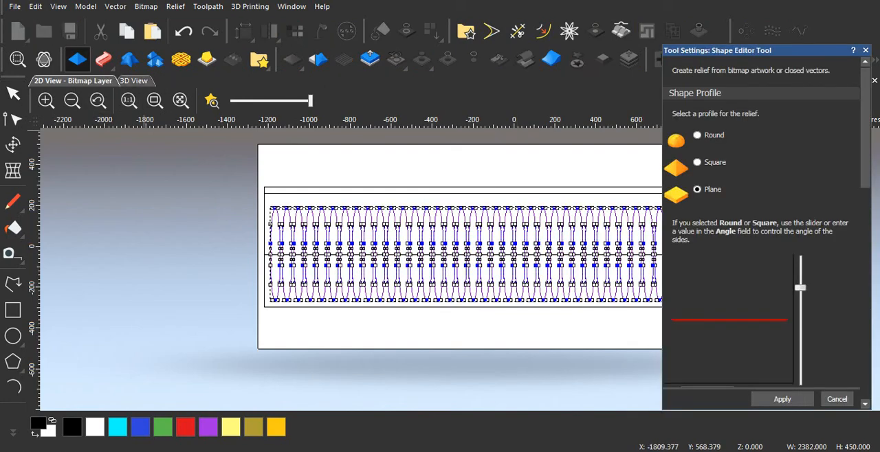
click(134, 81)
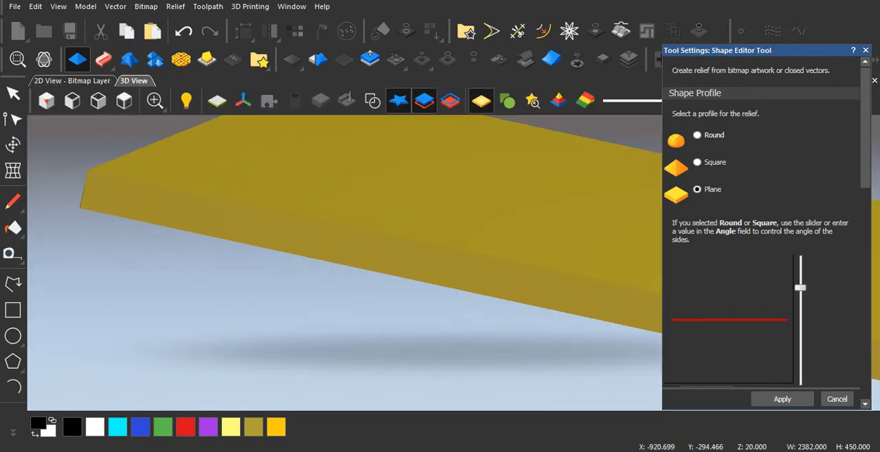
click(712, 134)
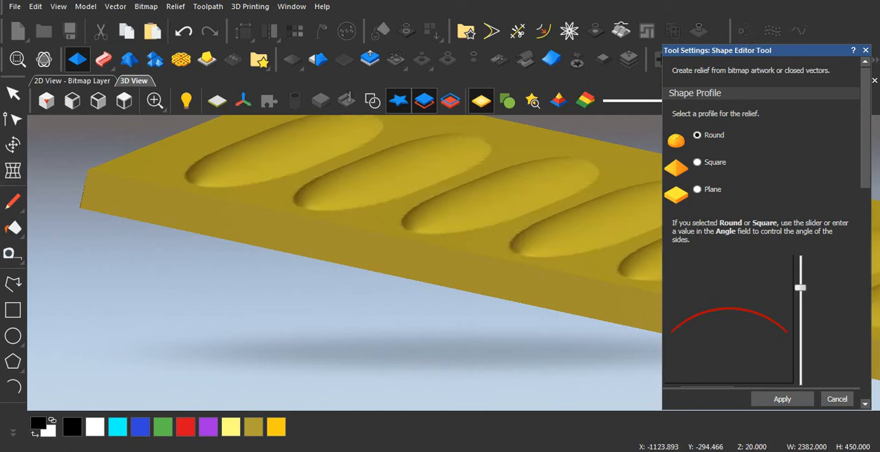
Step: Inspect the round flutes on the panel and switch their relief combine mode to Subtract
drag(179, 261, 343, 283)
scroll(385, 240, up, 3)
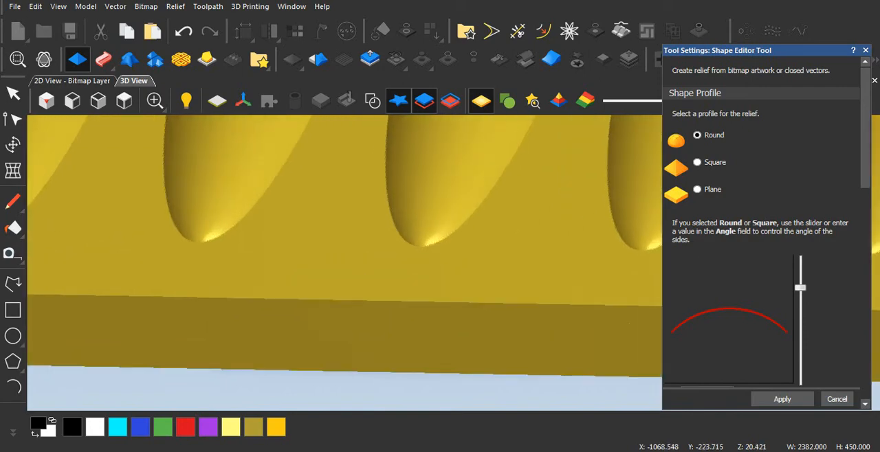
scroll(384, 240, down, 5)
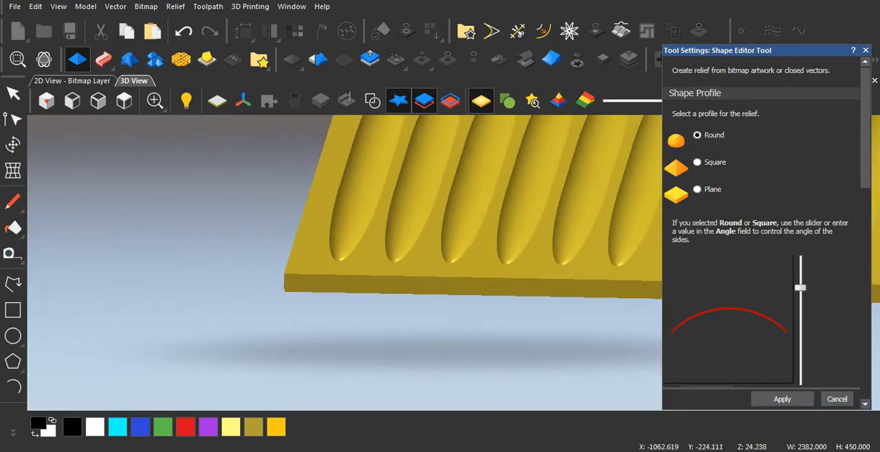
scroll(460, 238, up, 4)
drag(460, 238, 455, 204)
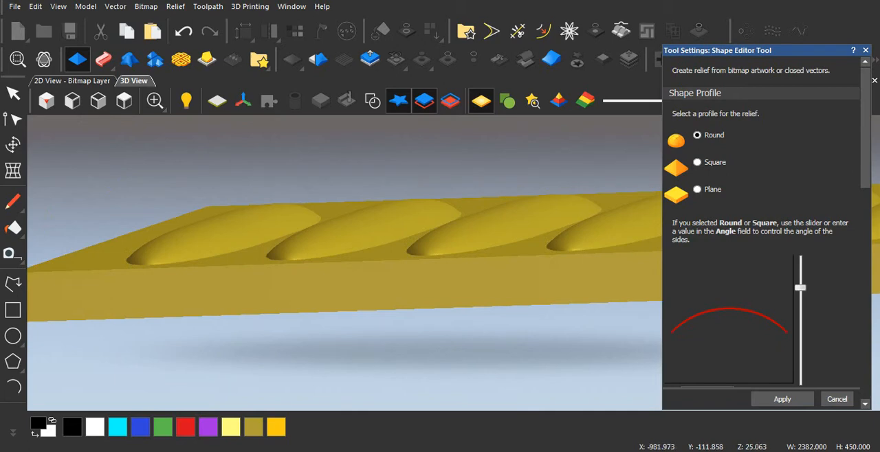
scroll(763, 226, down, 5)
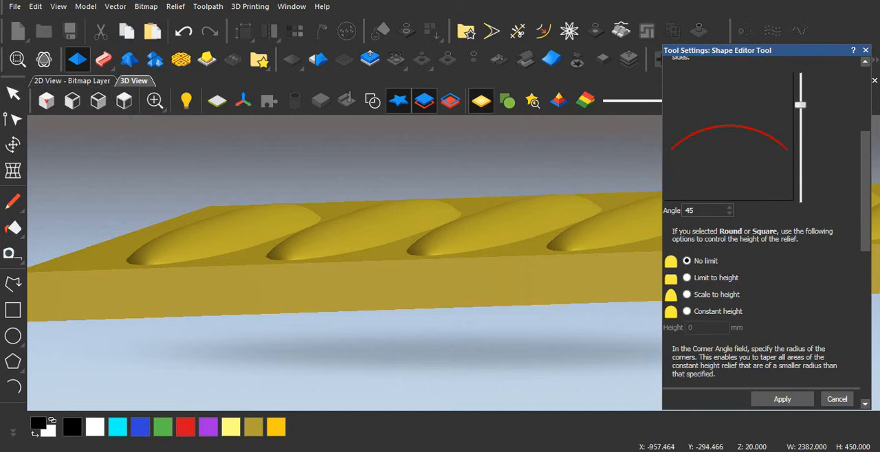
scroll(762, 245, down, 9)
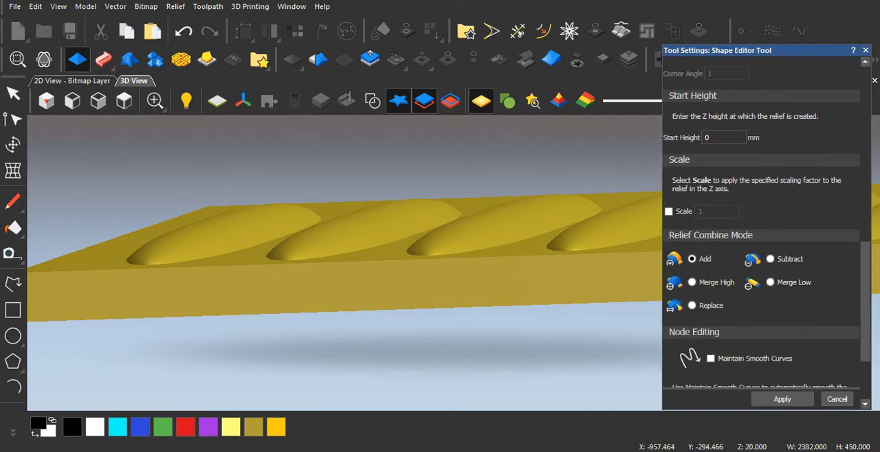
click(770, 258)
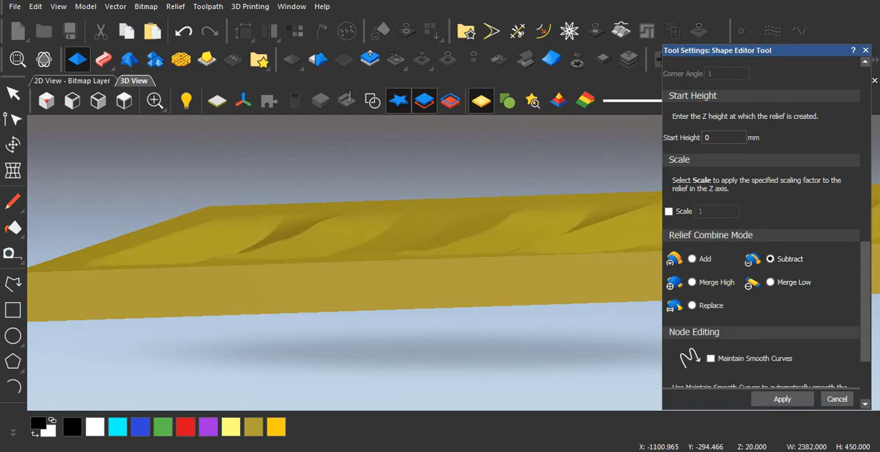
drag(134, 284, 145, 361)
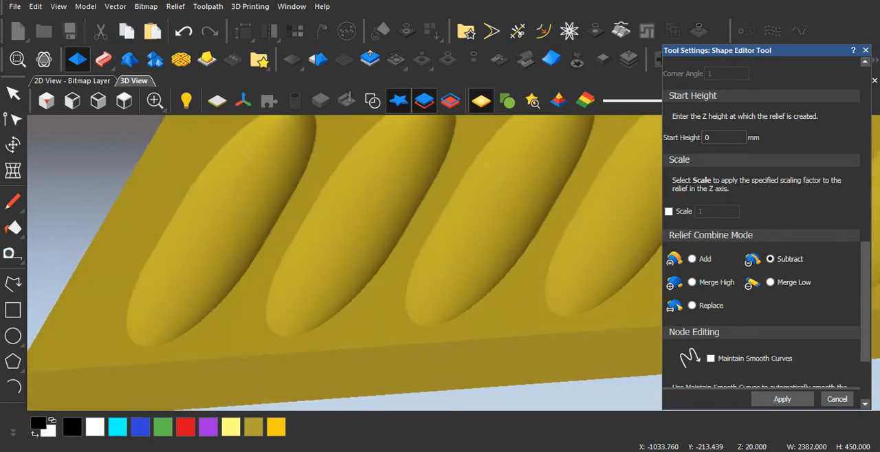
Step: Limit the flutes' round profile to height and set its start height to 18 mm
scroll(762, 227, up, 10)
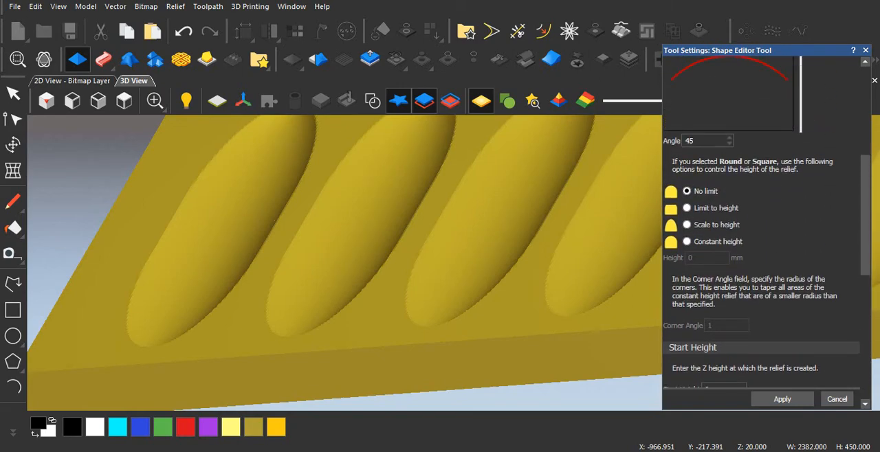
scroll(762, 227, down, 8)
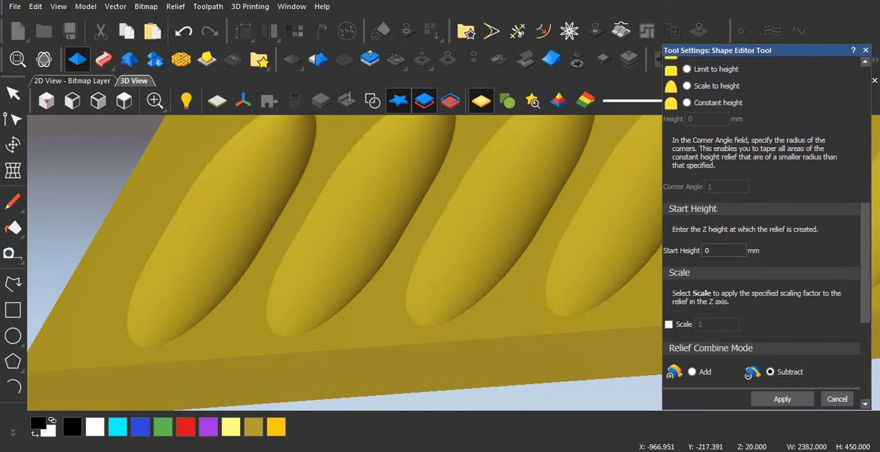
scroll(761, 227, up, 3)
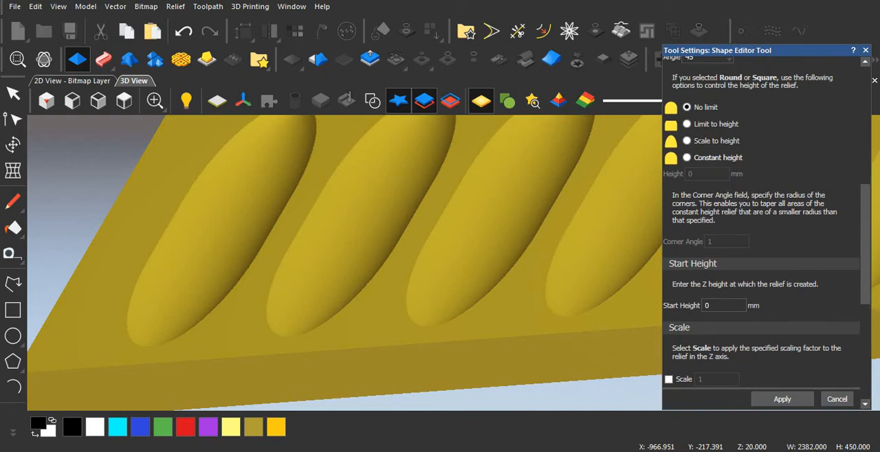
click(687, 125)
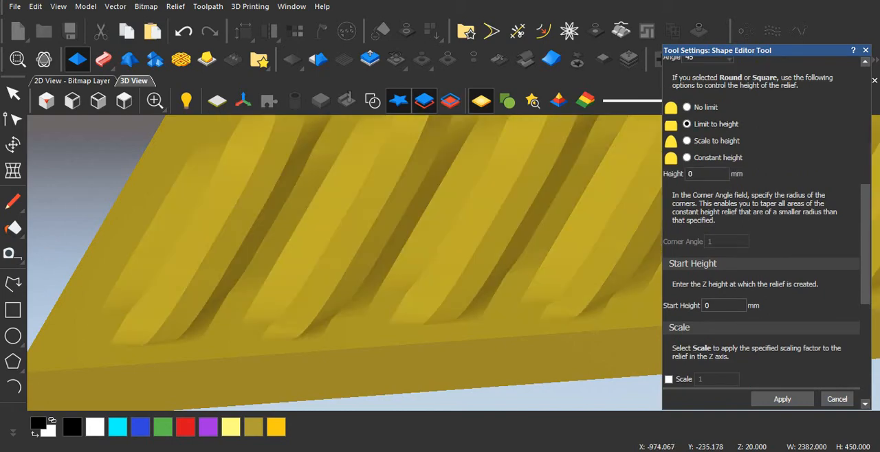
double_click(709, 306)
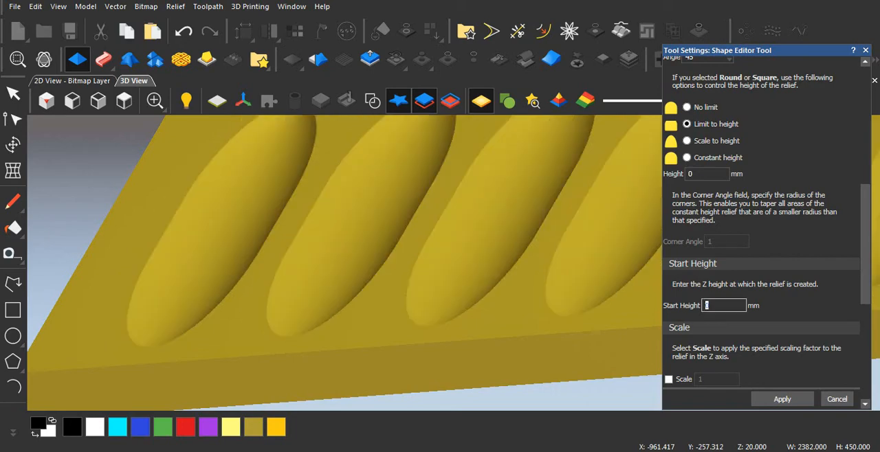
text(18)
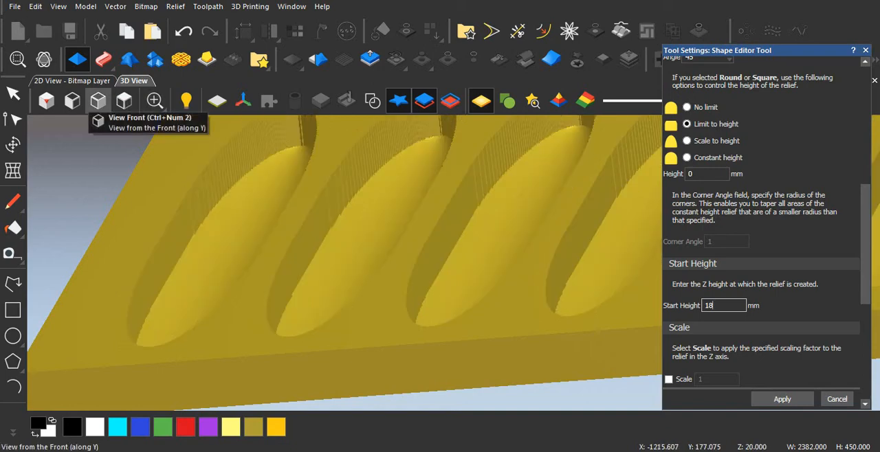
Step: Reduce the flutes' round profile angle to 18 while checking the panel from the front
click(97, 101)
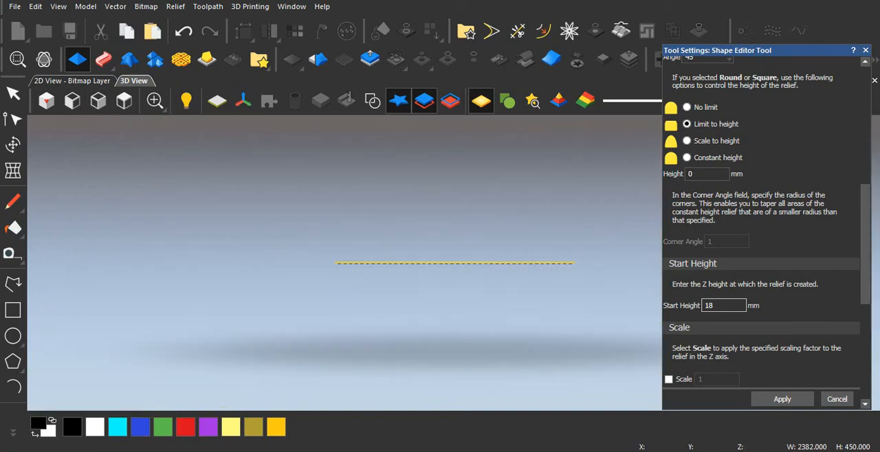
scroll(454, 264, up, 6)
scroll(344, 254, up, 2)
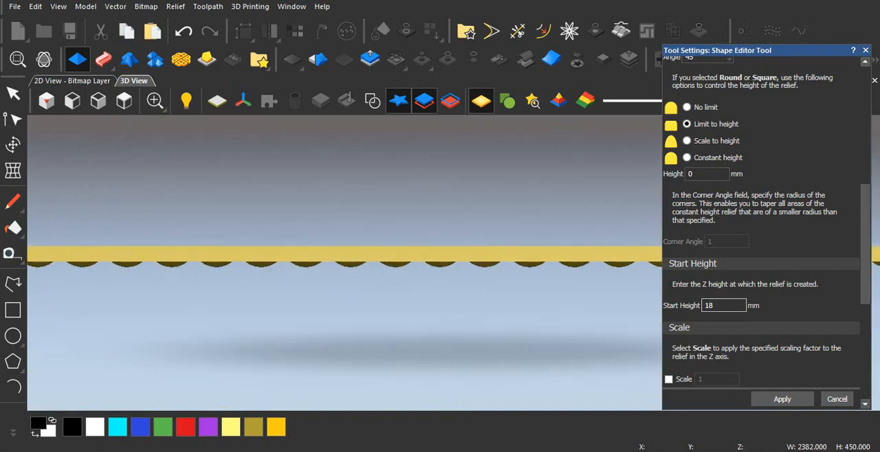
scroll(343, 254, up, 2)
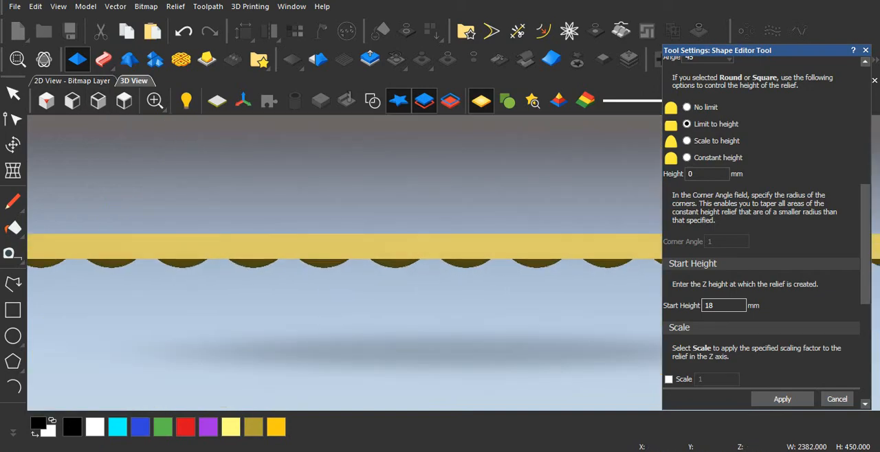
scroll(763, 220, up, 6)
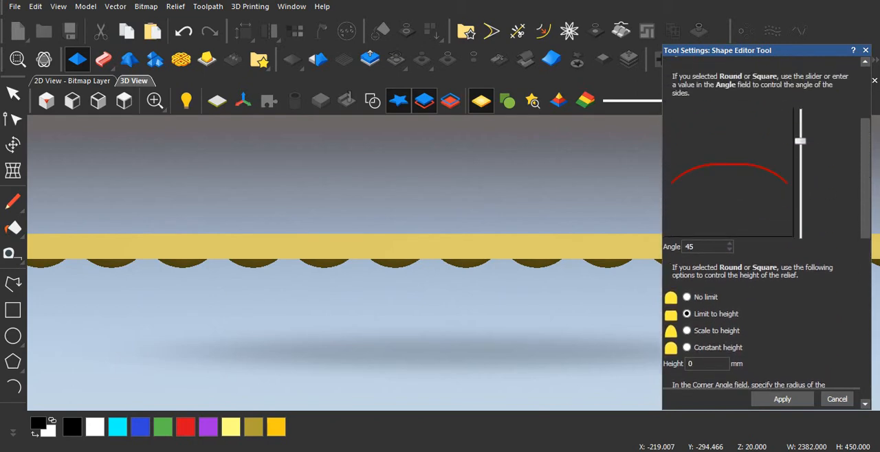
drag(800, 141, 800, 149)
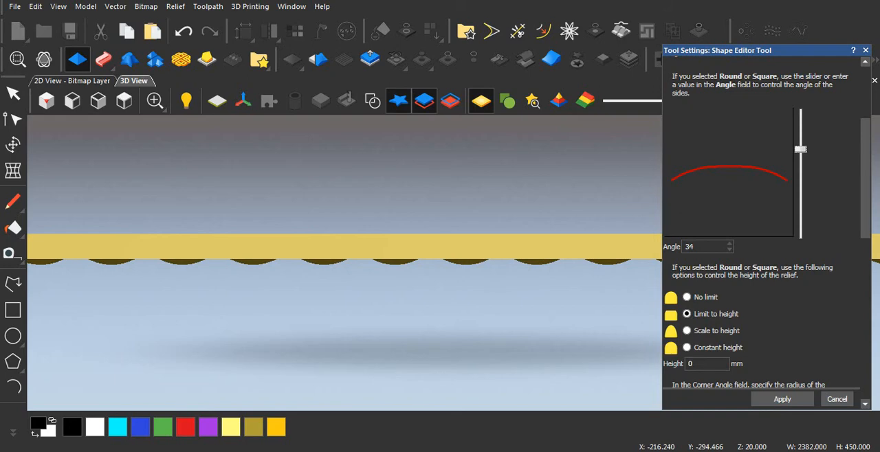
drag(800, 150, 800, 158)
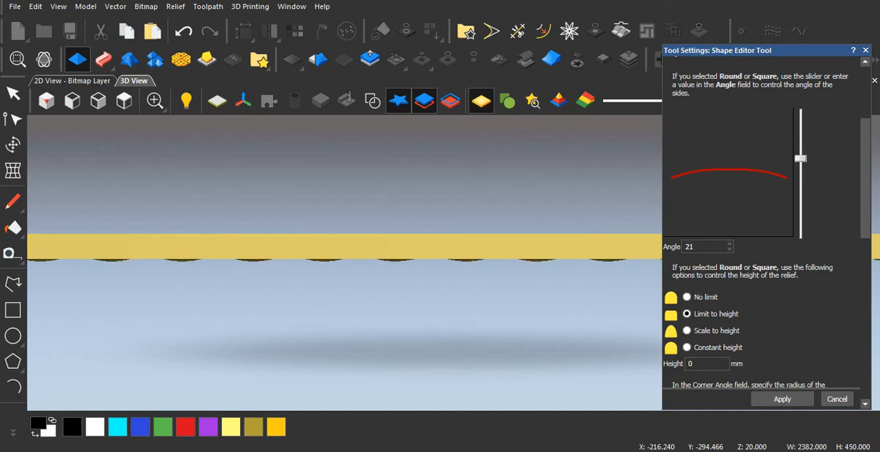
drag(704, 246, 657, 247)
text(18)
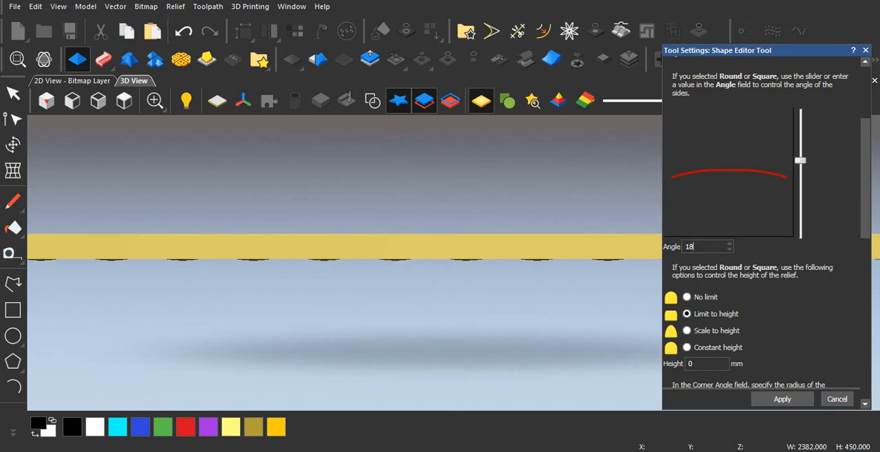
Step: Examine the subtracted flute recesses up close from above in the 3D view and check the height settings
middle_drag(155, 144, 149, 240)
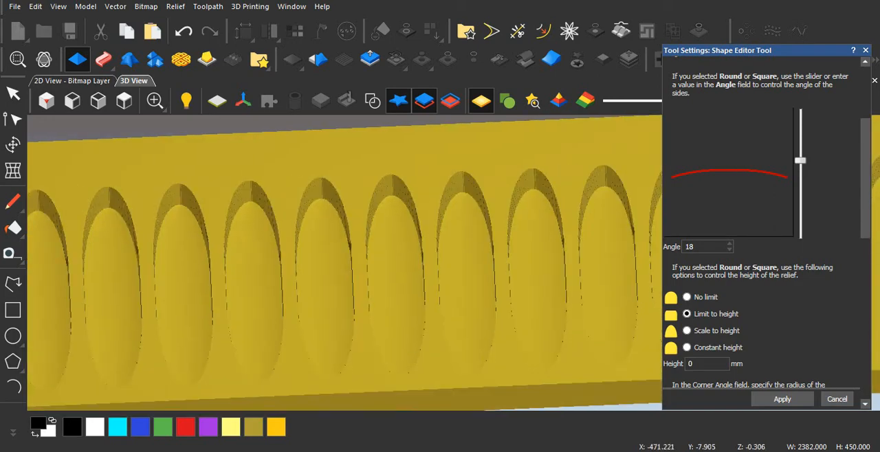
scroll(102, 263, up, 3)
middle_drag(101, 262, 99, 230)
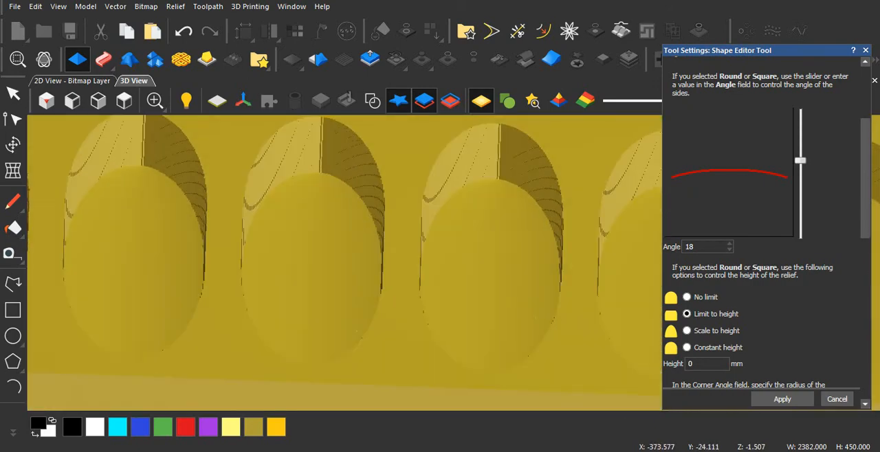
scroll(748, 374, down, 8)
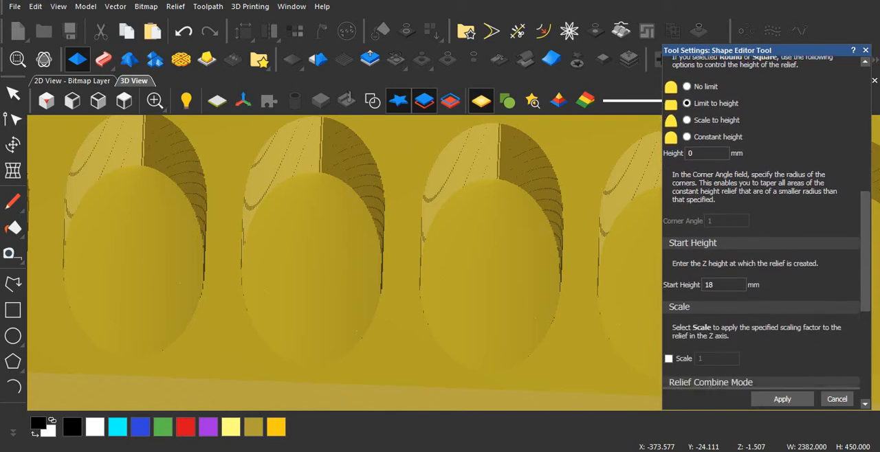
Step: Set the flutes' start height to 0 mm and raise their round profile angle to 45
scroll(747, 375, down, 3)
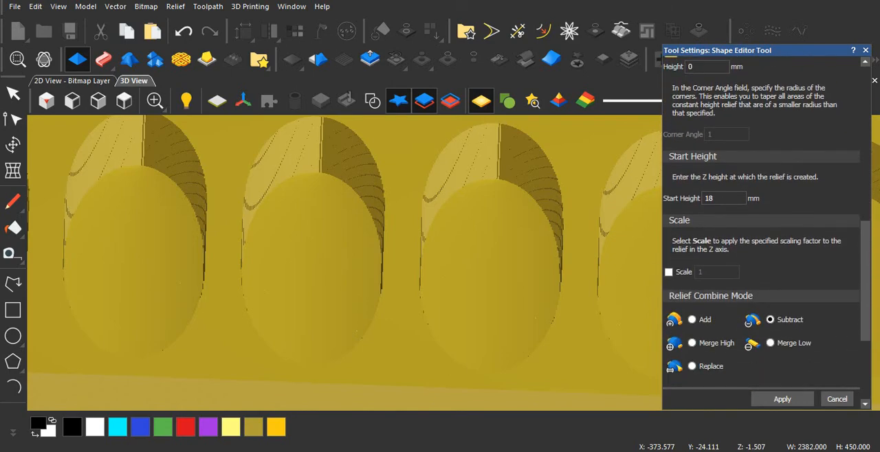
drag(723, 197, 659, 197)
text(0)
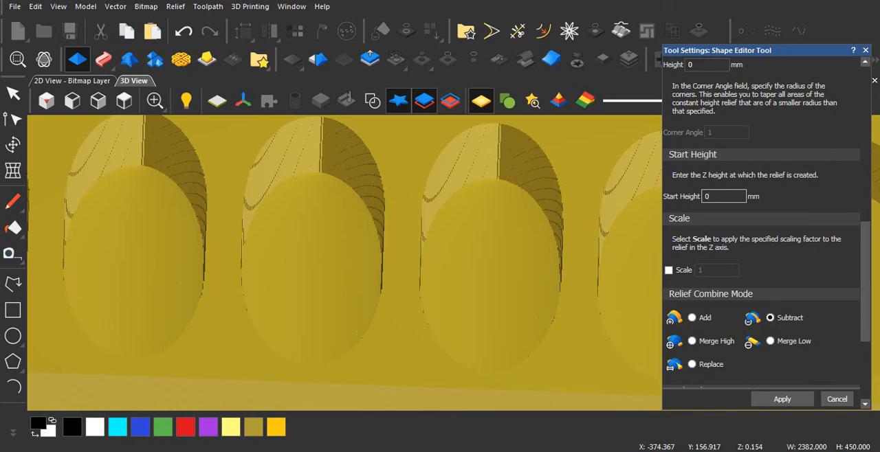
scroll(761, 220, up, 5)
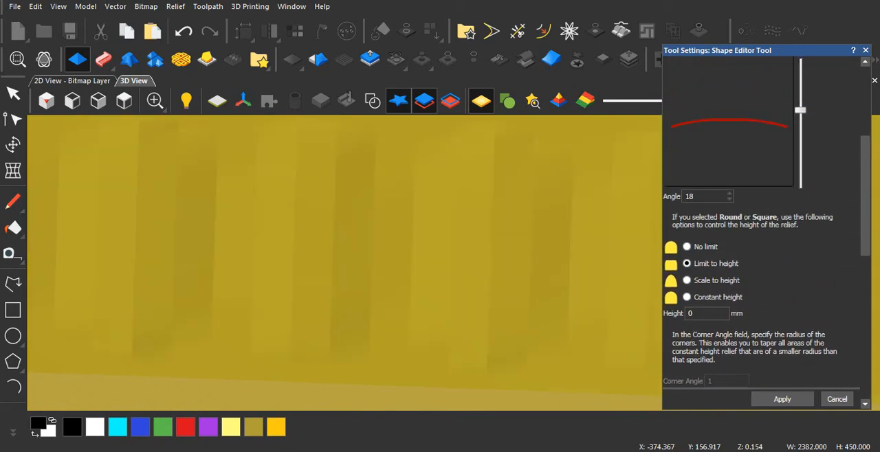
scroll(763, 226, up, 1)
drag(800, 151, 800, 131)
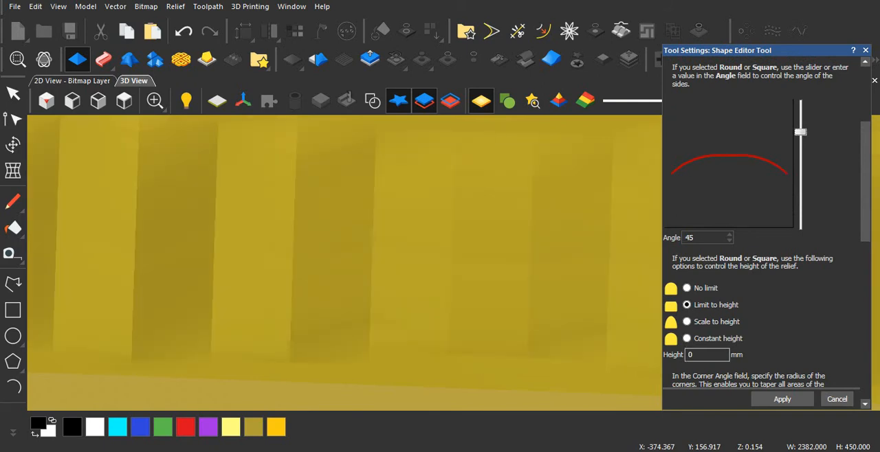
Step: Set the flutes' height limit to 18 mm and check the panel from the front
drag(701, 355, 659, 356)
text(1)
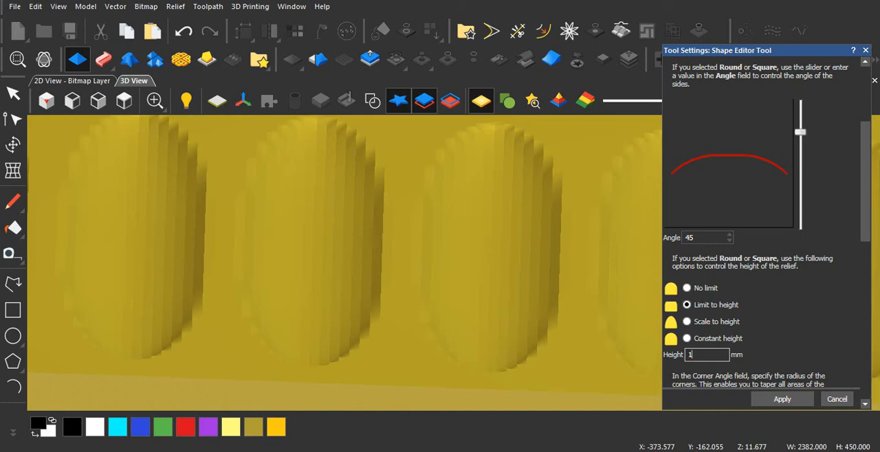
text(8)
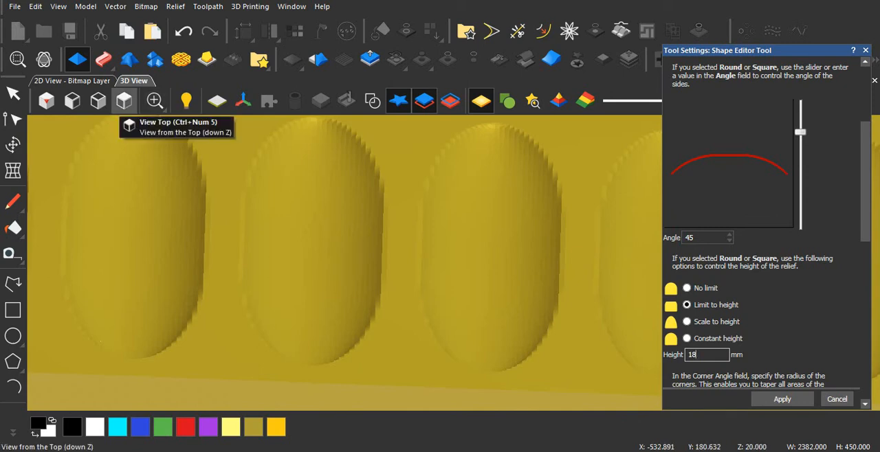
click(98, 101)
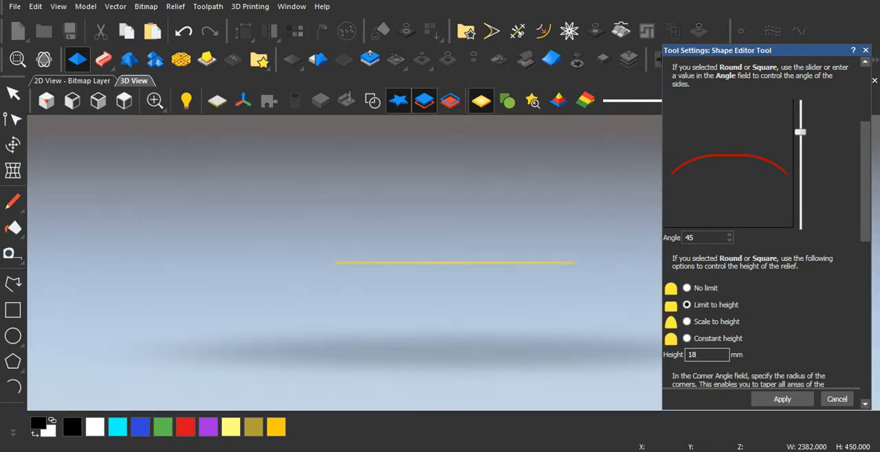
scroll(396, 260, up, 4)
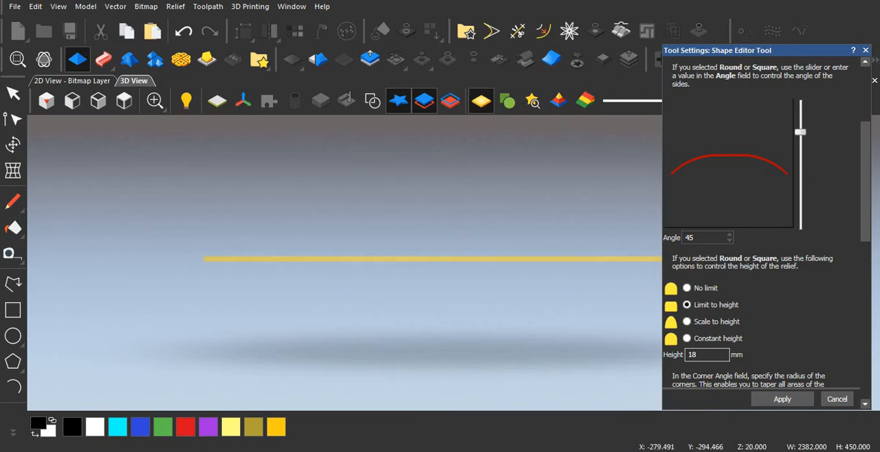
Step: Raise the flutes' profile angle to 60 and set their height limit to 20 mm
drag(800, 132, 800, 125)
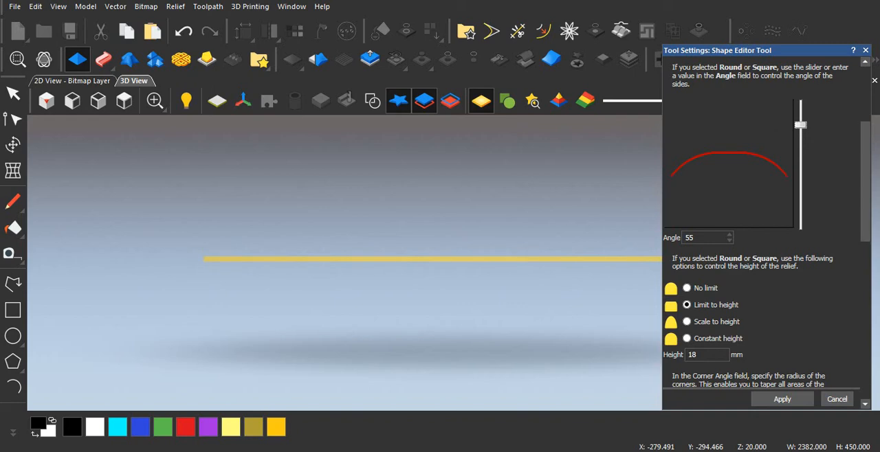
drag(800, 125, 800, 122)
scroll(762, 220, down, 5)
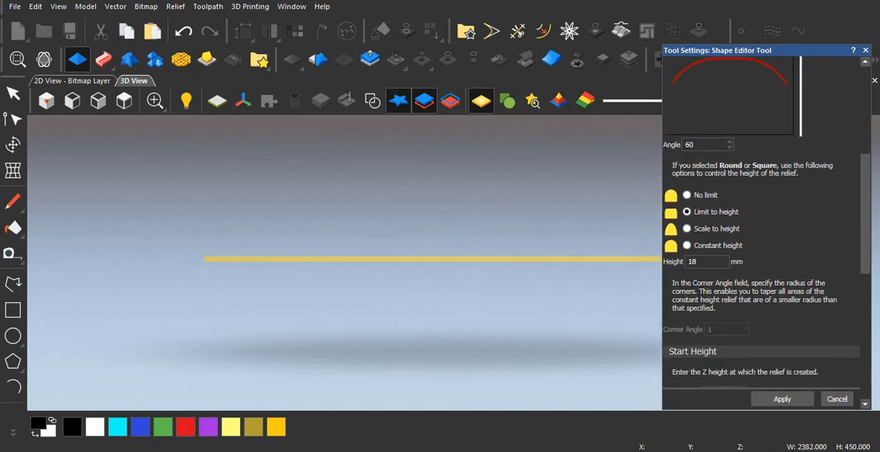
scroll(761, 220, down, 1)
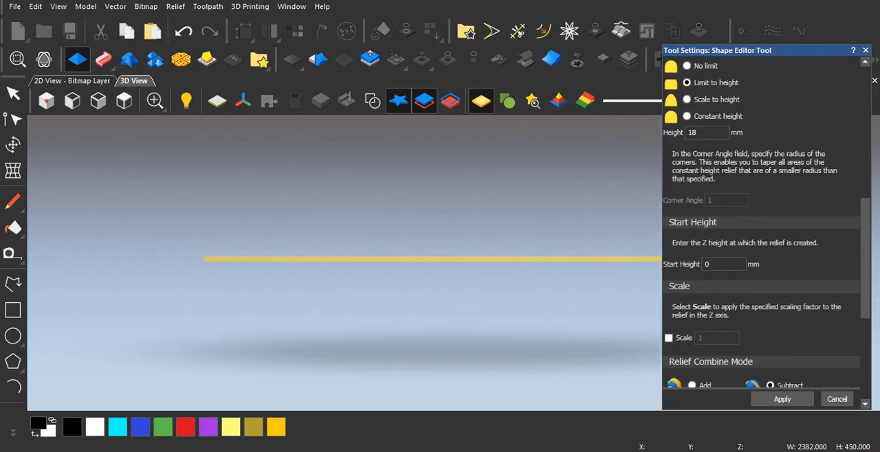
scroll(761, 220, up, 3)
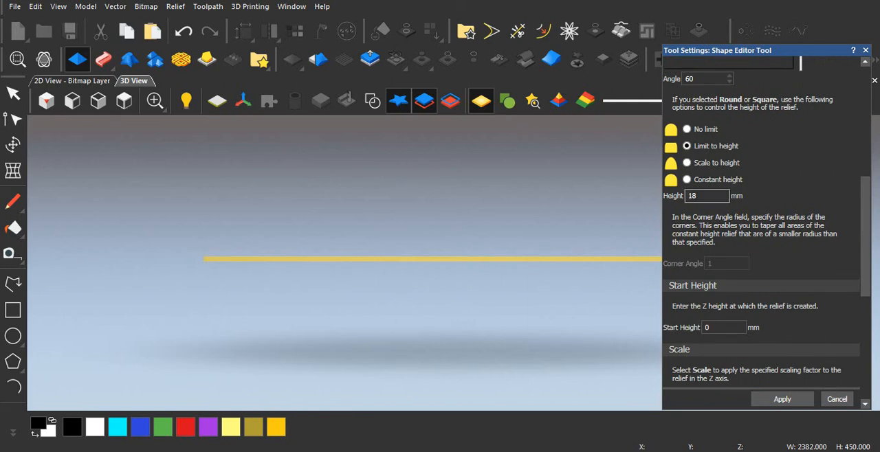
double_click(693, 197)
text(20)
Step: Review the customer's flute profile drawing in Windows Photo Viewer and return to ArtCAM
mouse_move(337, 451)
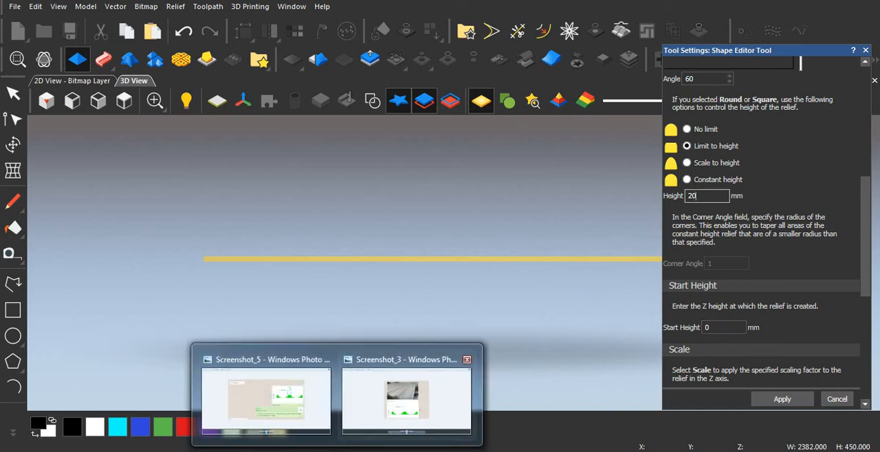
click(407, 400)
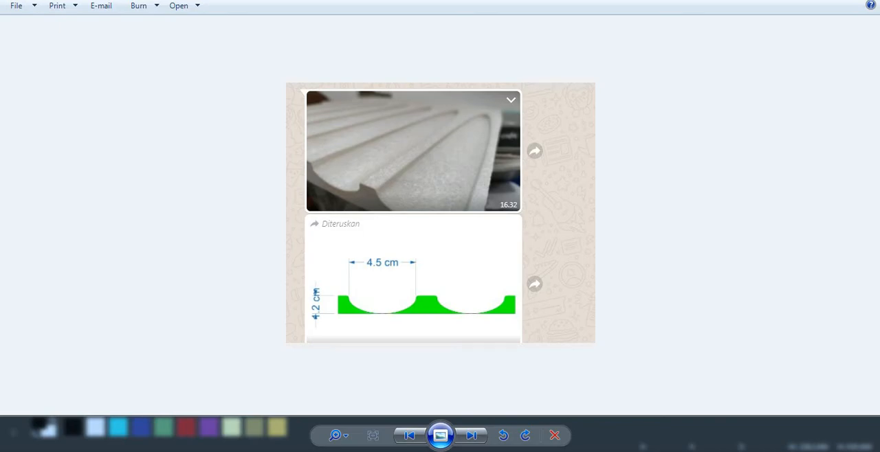
mouse_move(378, 450)
click(449, 405)
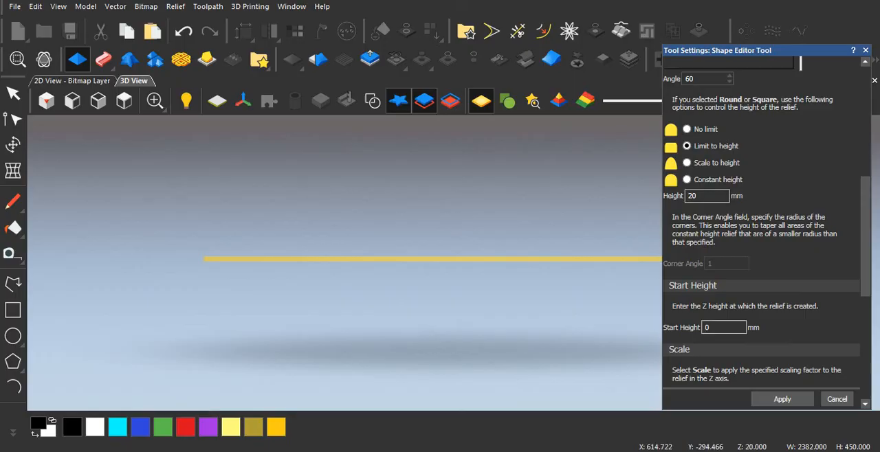
Step: Set the flutes' start height to 5 mm
double_click(712, 328)
text(1)
key(BackSpace)
text(2)
double_click(711, 328)
text(5)
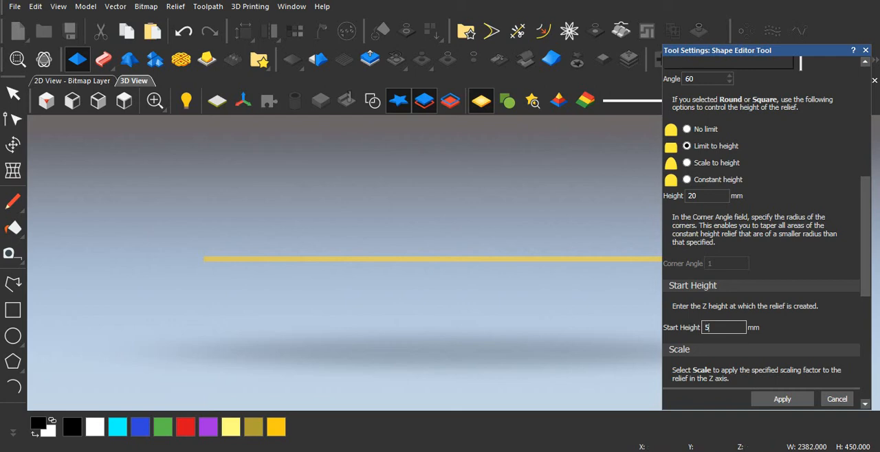
Step: Try to set the start height to 3 mm and limit the profile to height
click(412, 303)
scroll(412, 302, up, 4)
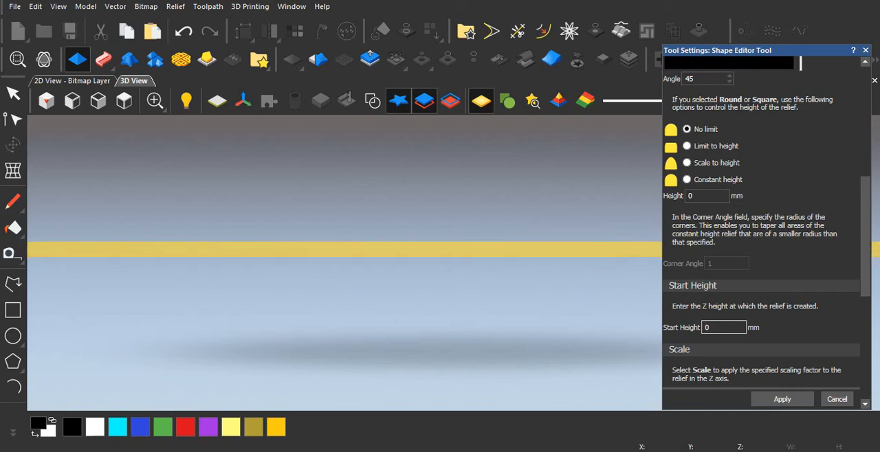
double_click(709, 328)
text(3)
double_click(708, 195)
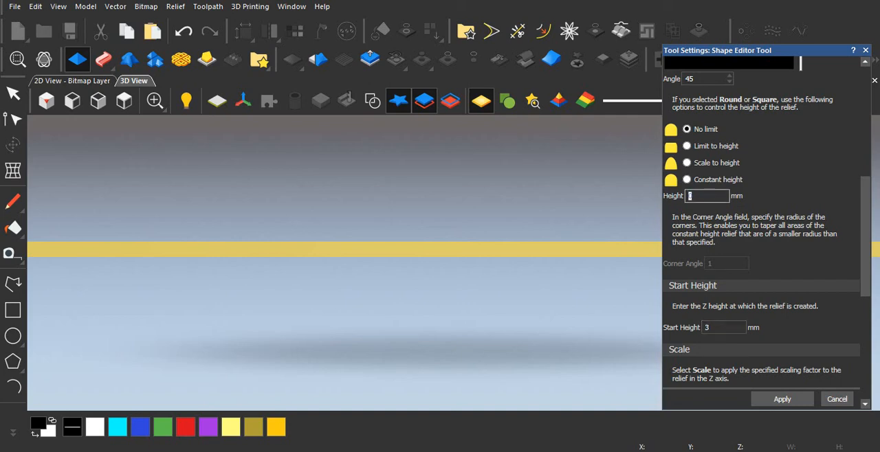
click(687, 146)
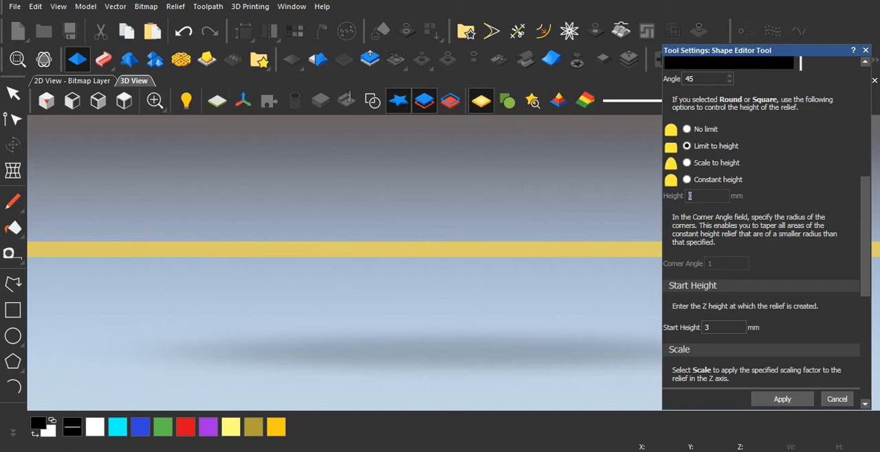
Step: Display the vectors temporarily to reselect the flute outlines in the 3D view, and inspect the resulting recesses
click(372, 101)
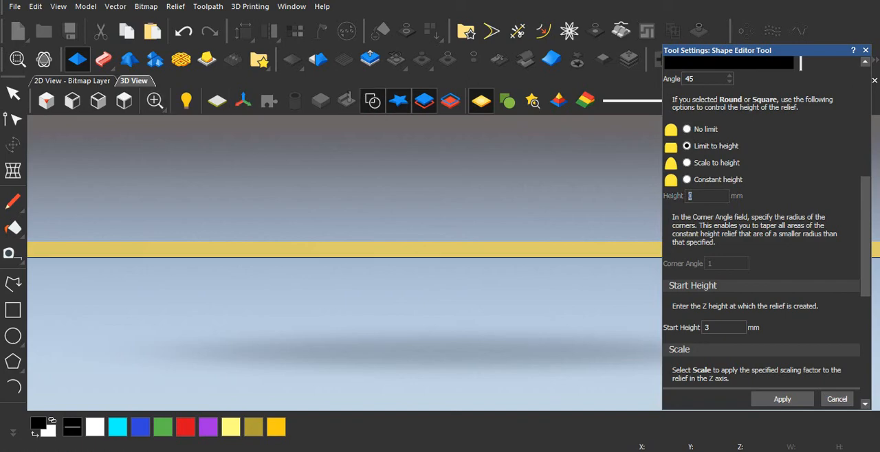
middle_drag(361, 227, 344, 307)
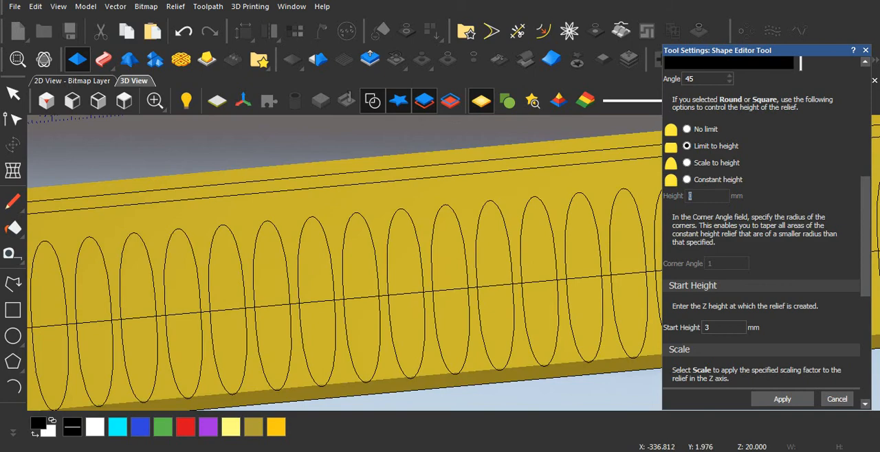
click(343, 297)
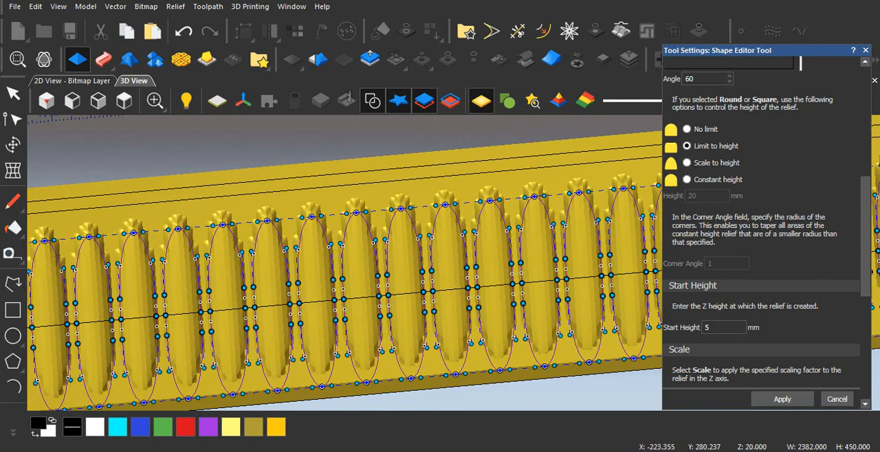
click(372, 101)
scroll(405, 268, up, 4)
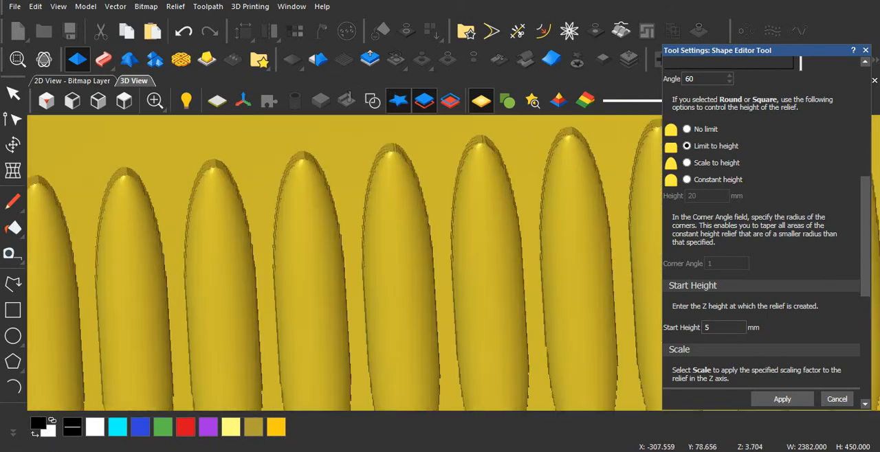
drag(406, 268, 358, 199)
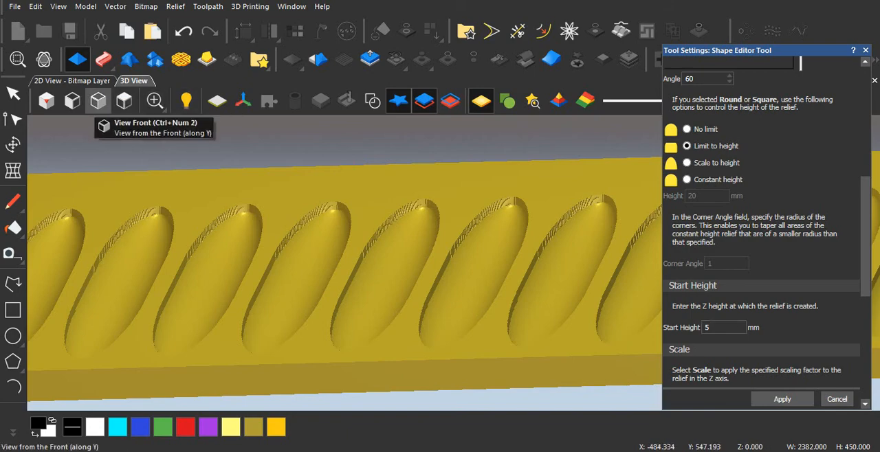
Step: View the panel from the front and raise the flutes' profile angle to 74
click(99, 101)
scroll(154, 271, up, 4)
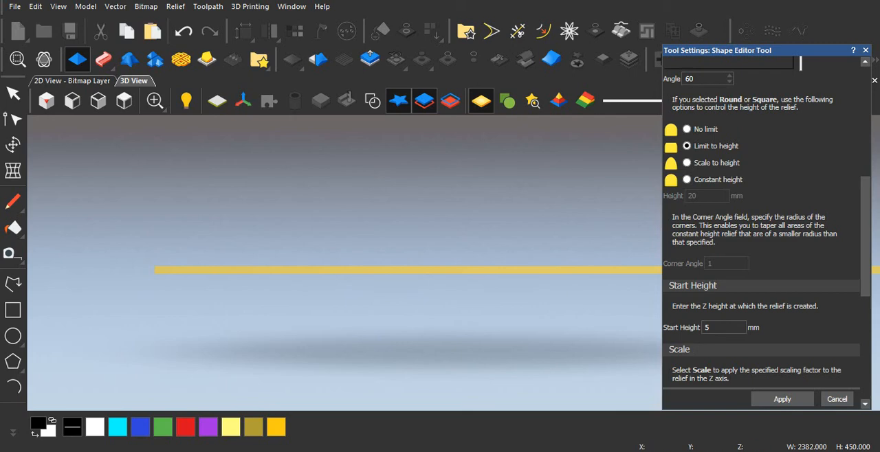
mouse_move(865, 237)
mouse_down()
mouse_move(864, 216)
mouse_move(864, 252)
mouse_up()
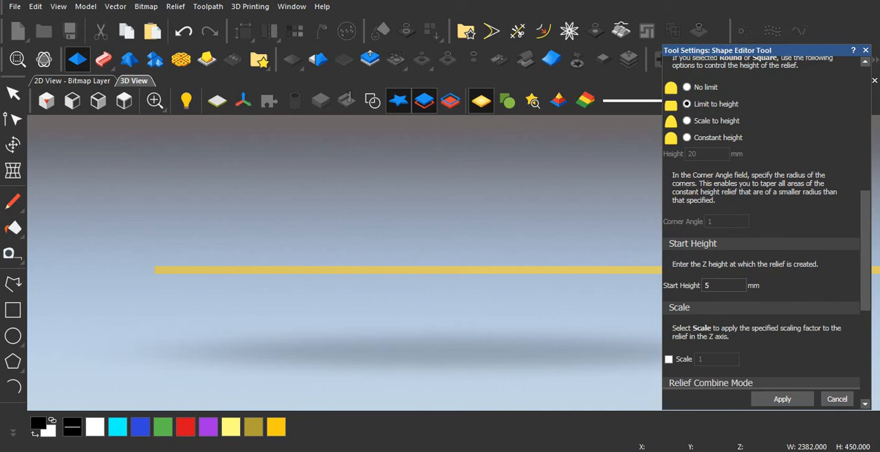
drag(864, 252, 864, 187)
drag(800, 107, 800, 96)
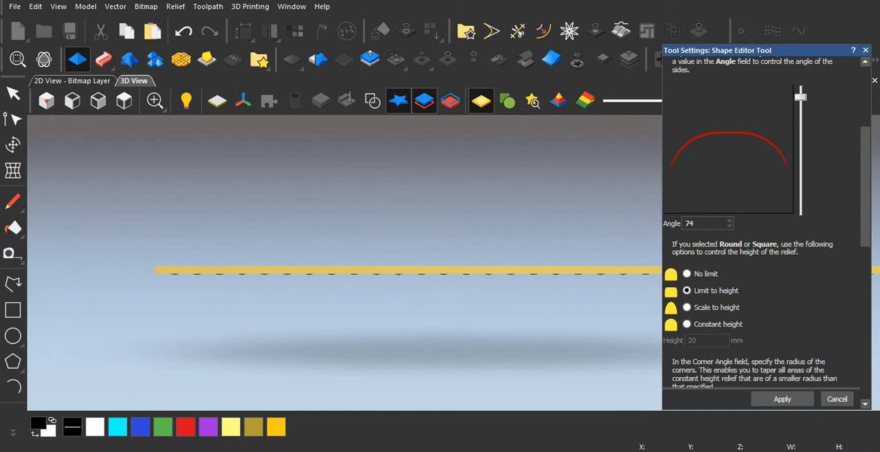
Step: Reselect the flute vectors in the 2D view and set their profile angle to 70 back in the 3D view
scroll(412, 282, up, 3)
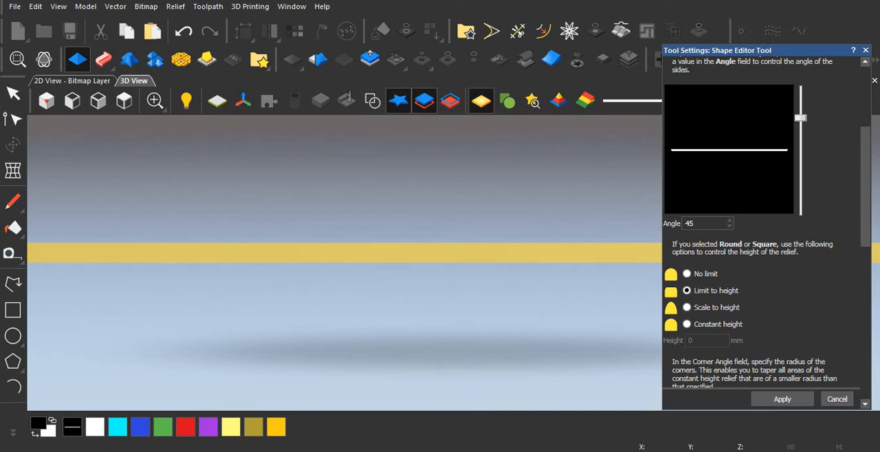
click(72, 80)
click(331, 182)
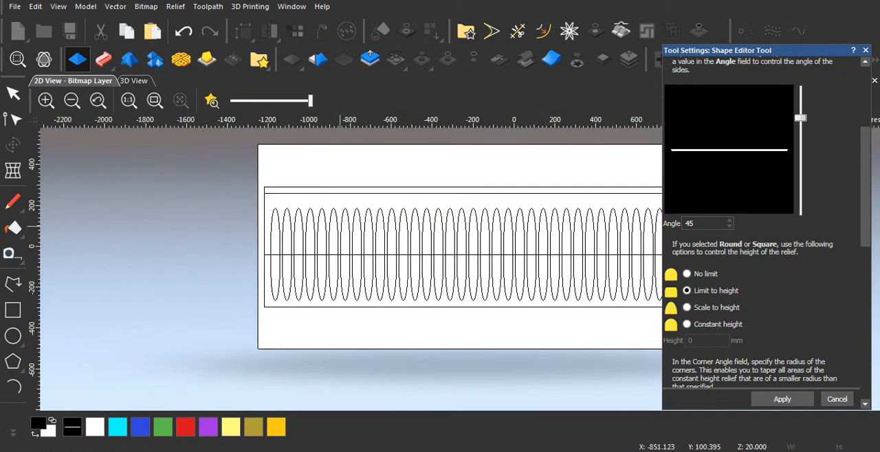
click(340, 225)
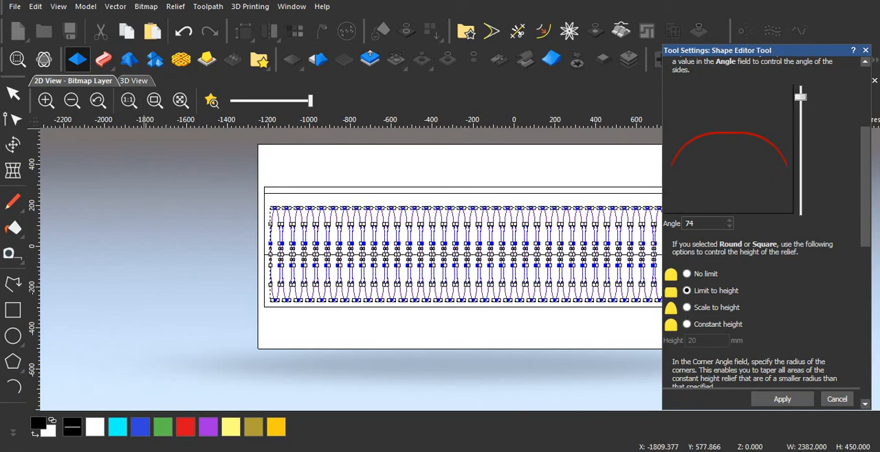
click(133, 81)
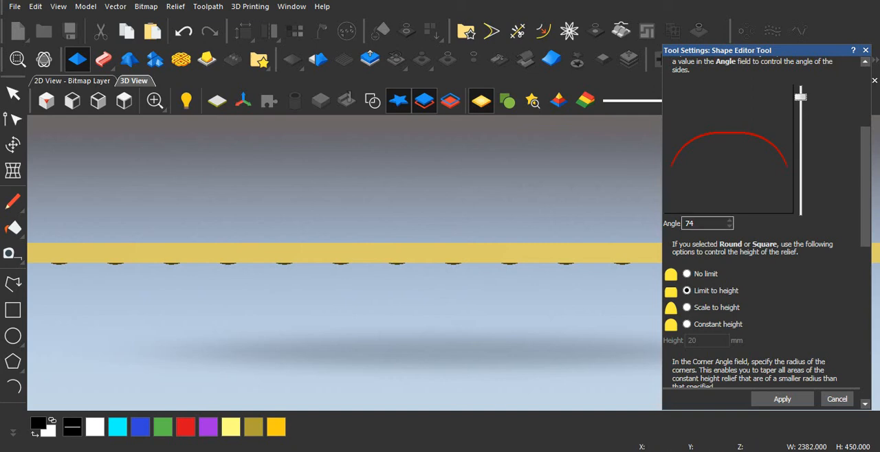
double_click(690, 223)
text(70)
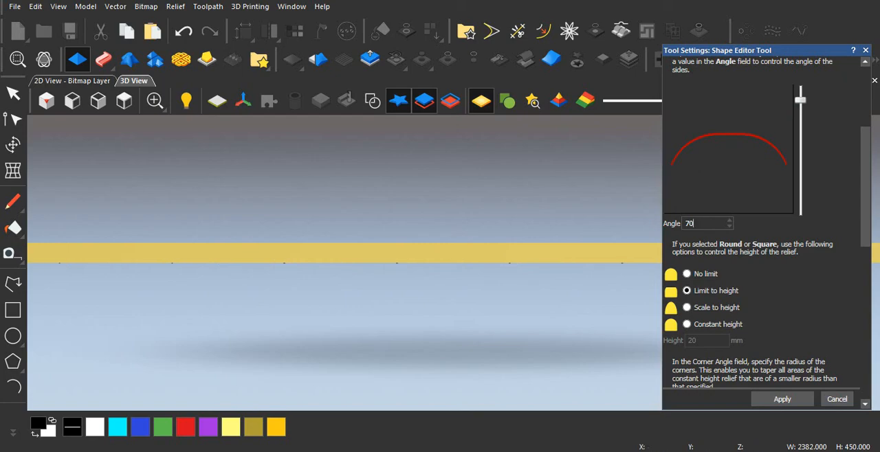
Step: Check the customer's profile drawing again and set the flutes' profile angle to 60
mouse_move(337, 451)
click(405, 402)
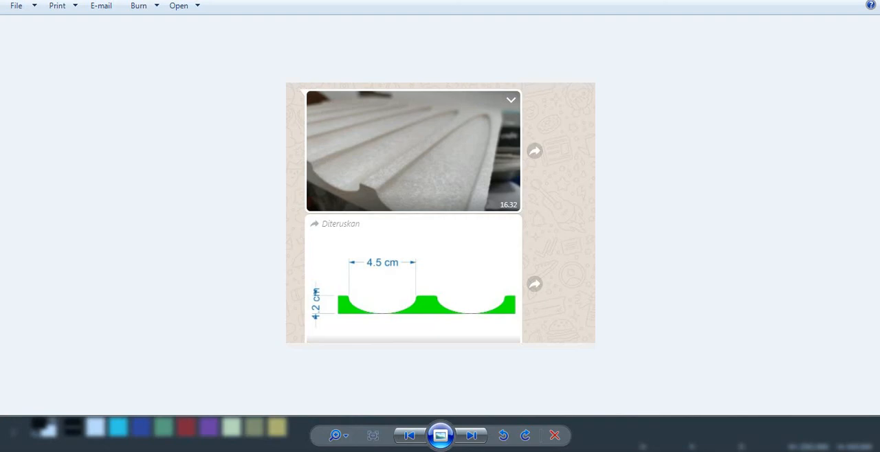
mouse_move(377, 451)
click(446, 401)
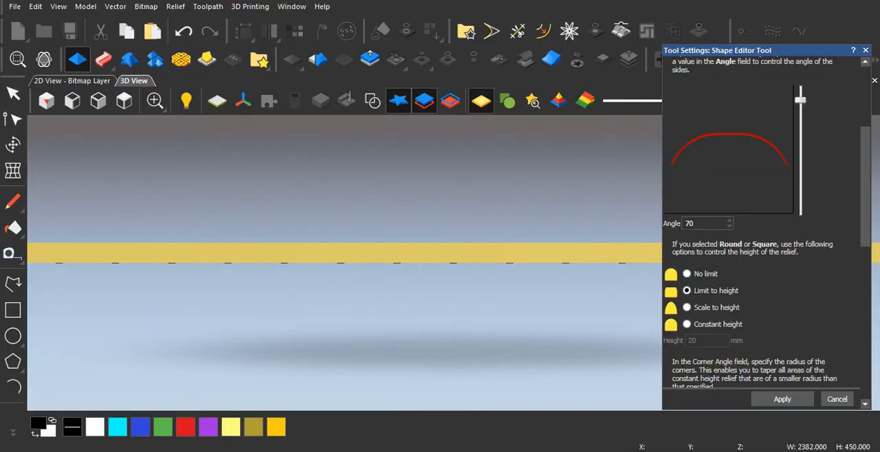
double_click(689, 223)
text(60)
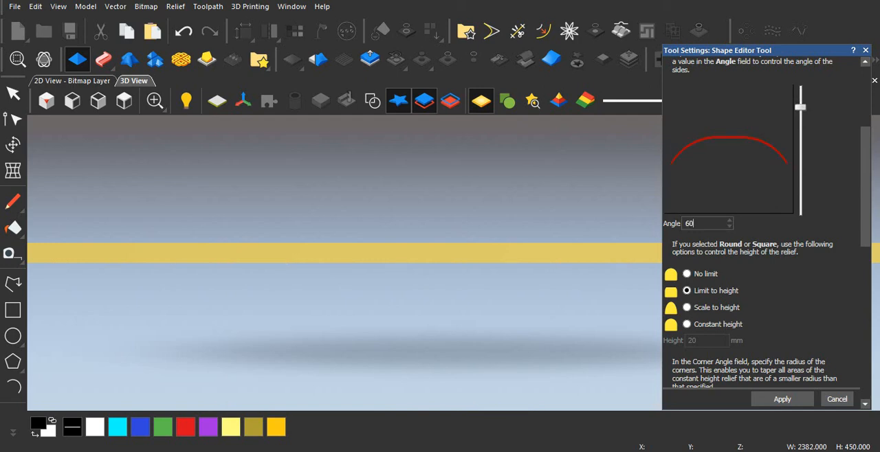
Step: Apply the 60-degree profile angle to the flutes, close the shape editor and inspect the panel from the top and at a tilt
click(782, 399)
click(865, 50)
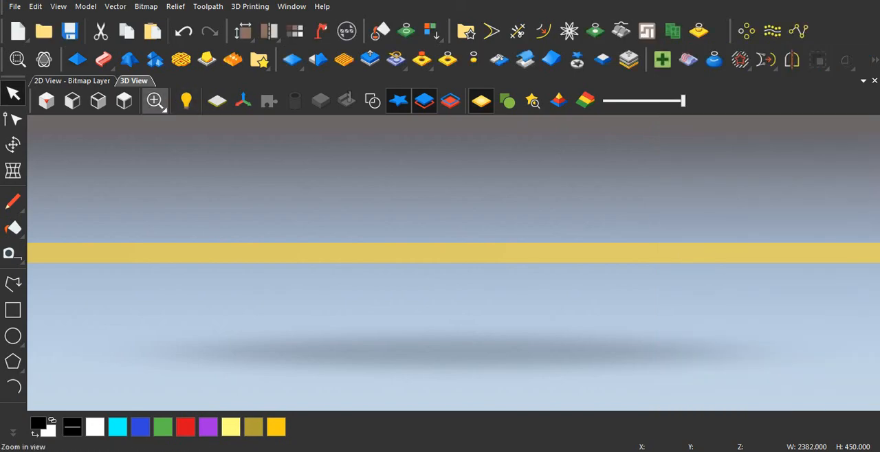
click(124, 101)
scroll(406, 261, up, 4)
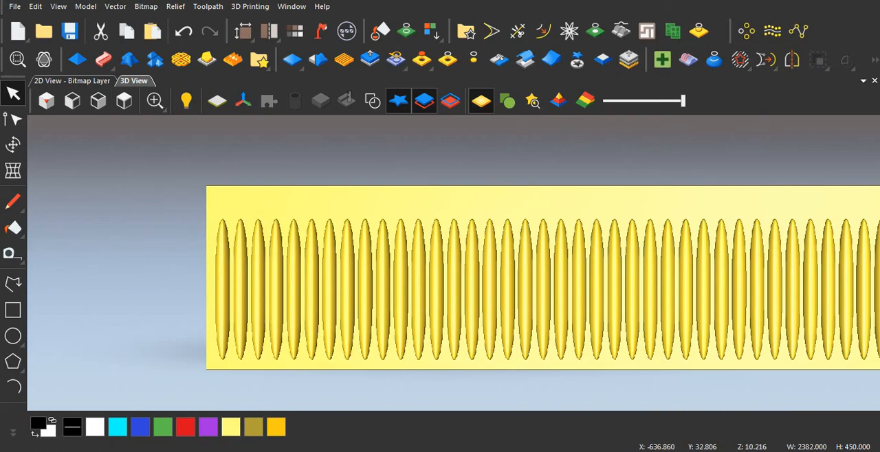
scroll(430, 267, up, 3)
drag(436, 321, 429, 293)
scroll(415, 275, down, 2)
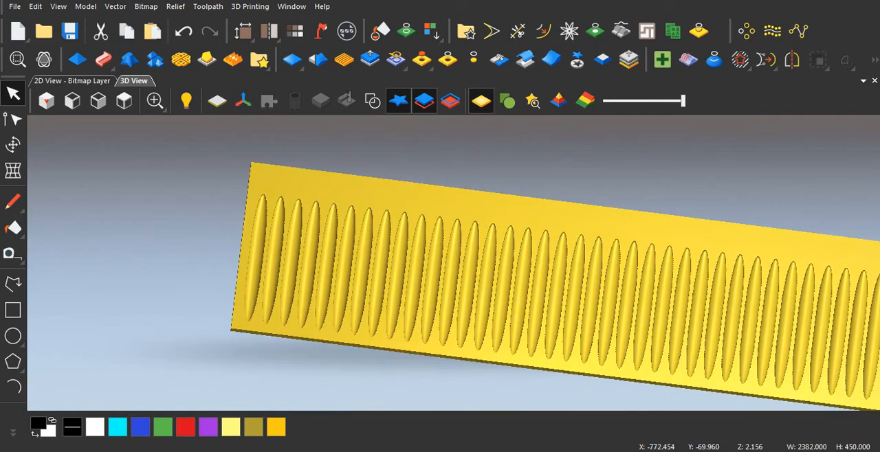
Step: Show the vectors, select the long rectangle covering the panel's upper half and zero the relief outside it
click(372, 101)
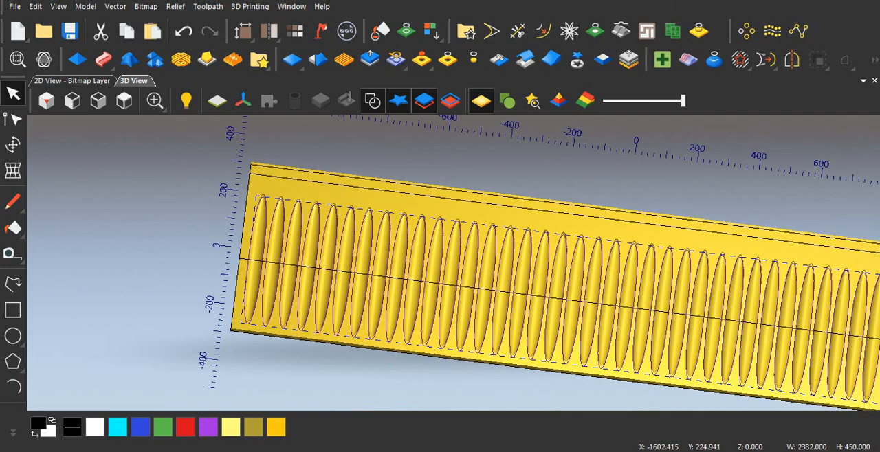
click(12, 118)
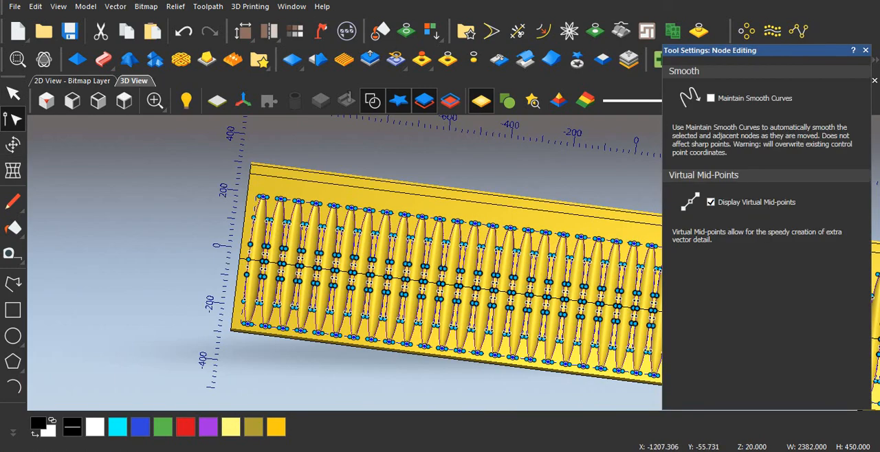
scroll(237, 248, up, 2)
click(237, 254)
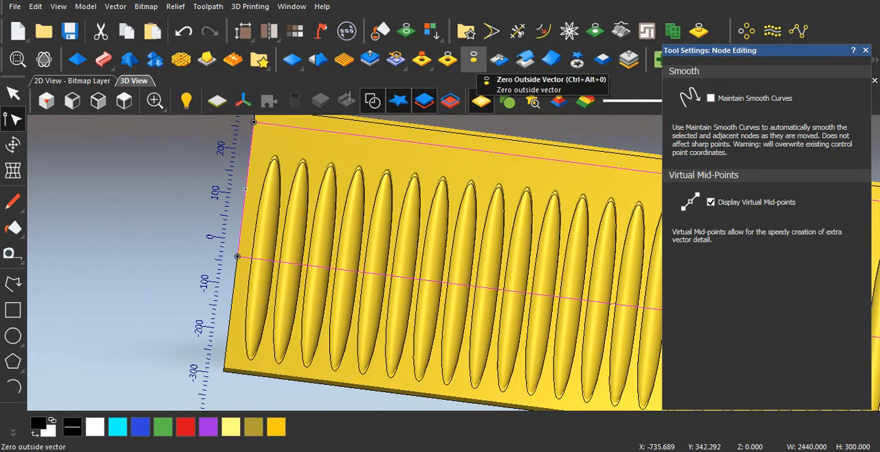
click(472, 59)
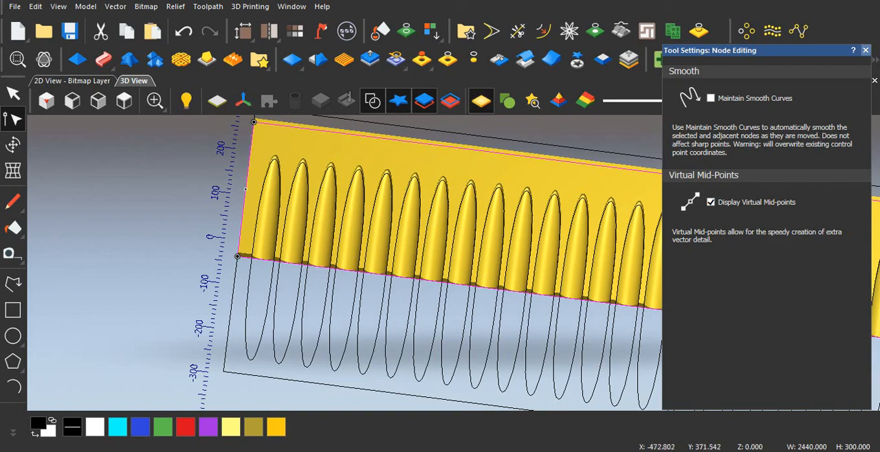
key(n)
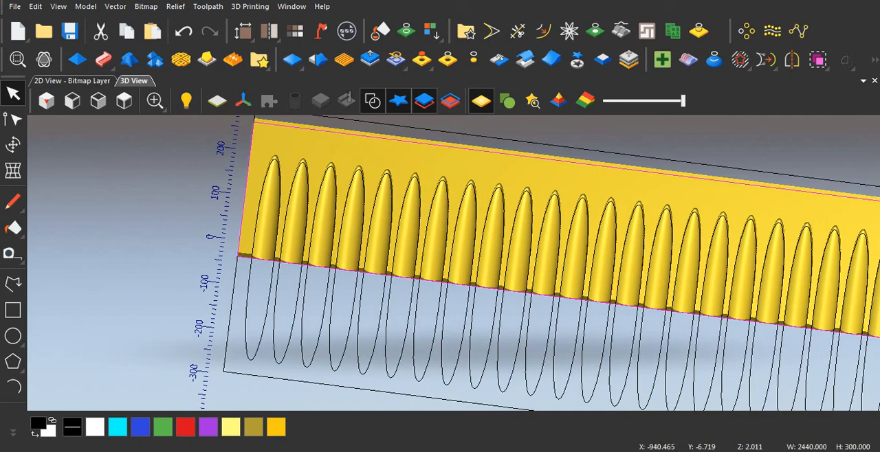
Step: Hide the vectors and examine the flutes' cross-section along the cut edge from several tilted angles, close up and from afar
scroll(385, 313, up, 1)
middle_drag(385, 313, 385, 195)
click(372, 101)
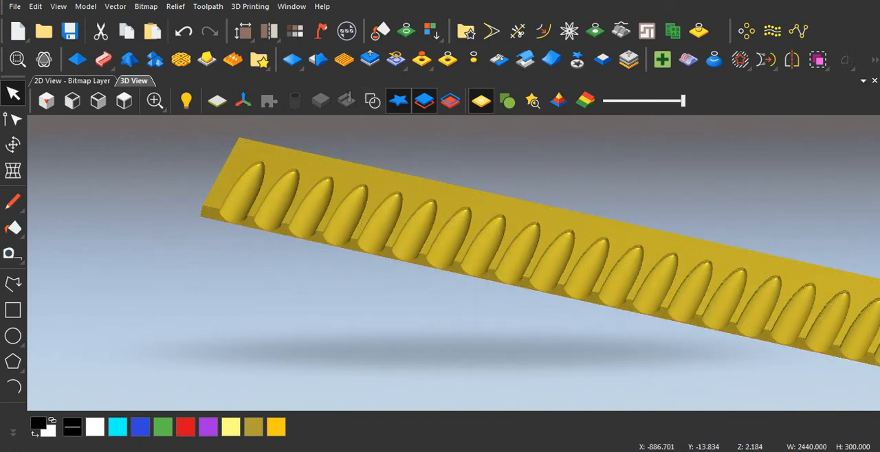
scroll(408, 252, up, 1)
middle_drag(408, 251, 407, 217)
scroll(429, 252, down, 3)
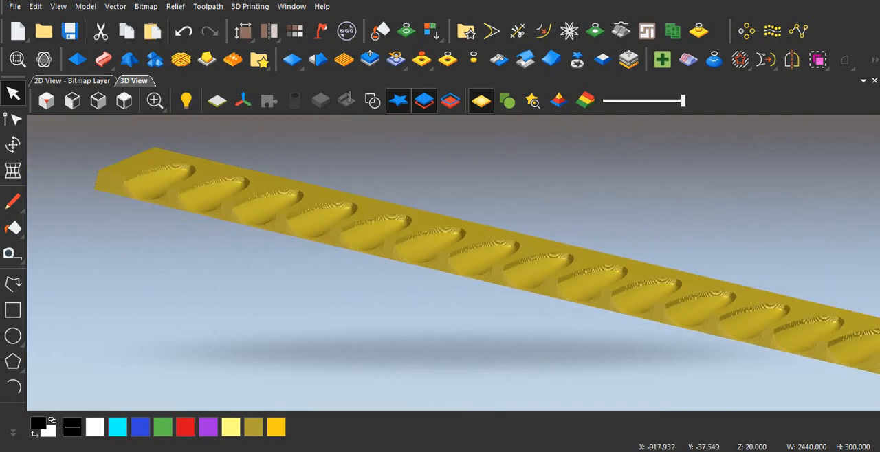
scroll(429, 252, up, 7)
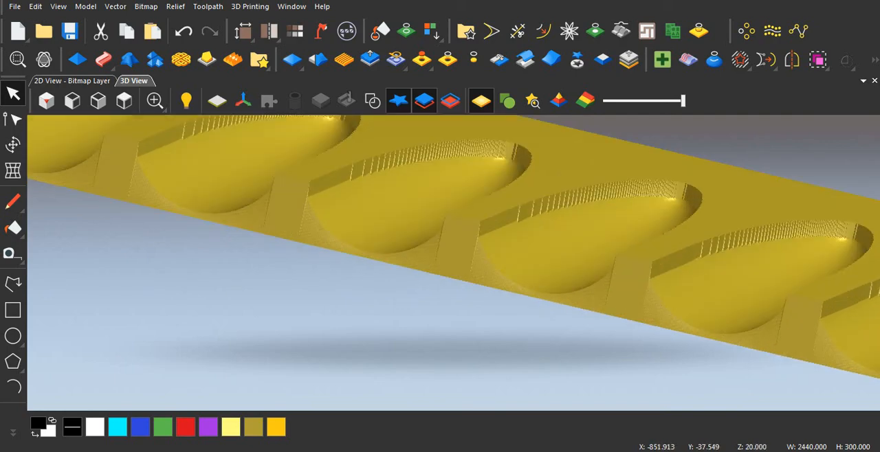
mouse_move(429, 252)
middle_down()
mouse_move(440, 309)
mouse_move(434, 213)
mouse_move(435, 265)
middle_up()
scroll(435, 213, down, 1)
scroll(434, 265, up, 2)
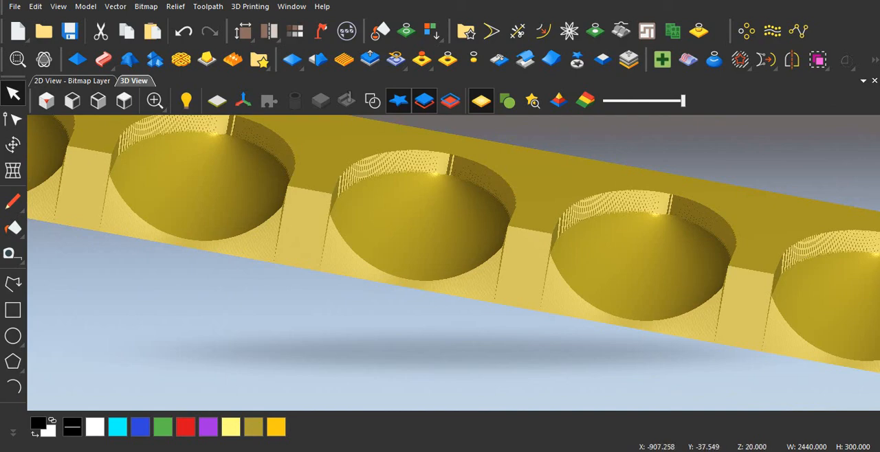
scroll(435, 265, up, 1)
middle_drag(434, 265, 440, 289)
scroll(438, 257, down, 4)
scroll(440, 288, down, 1)
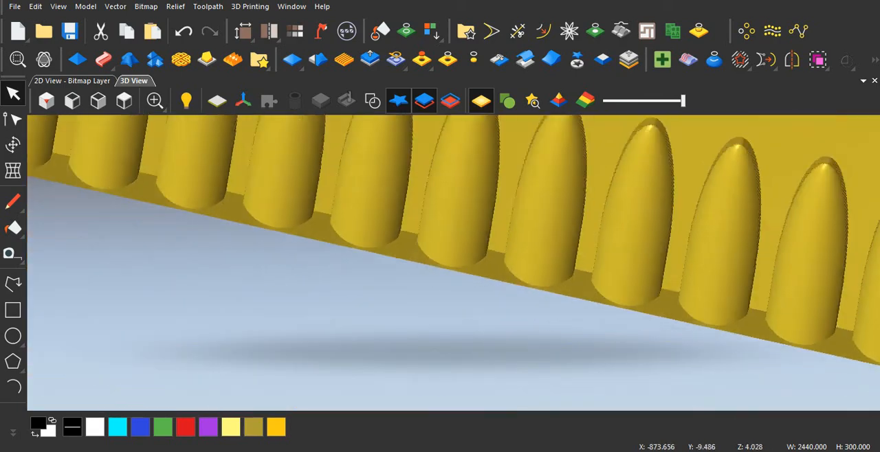
scroll(440, 289, down, 4)
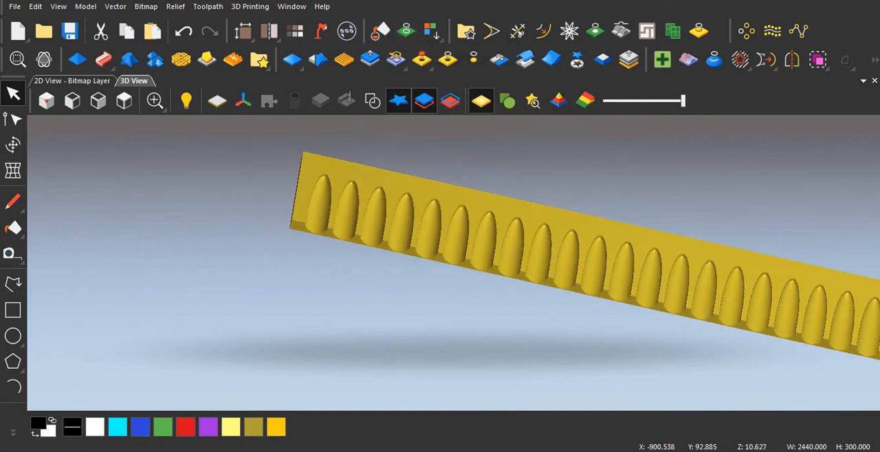
scroll(453, 220, down, 1)
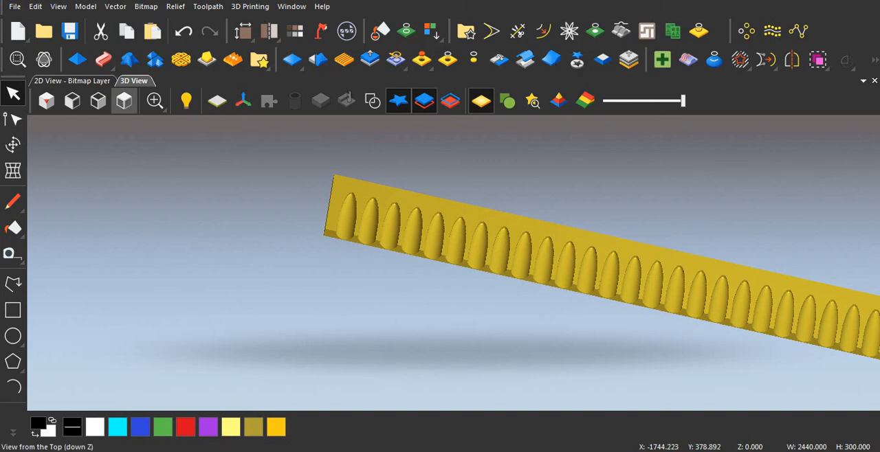
Step: View the cut panel from the top, and examine the middle flutes' open ends in a tilted close-up
click(124, 100)
scroll(447, 235, up, 5)
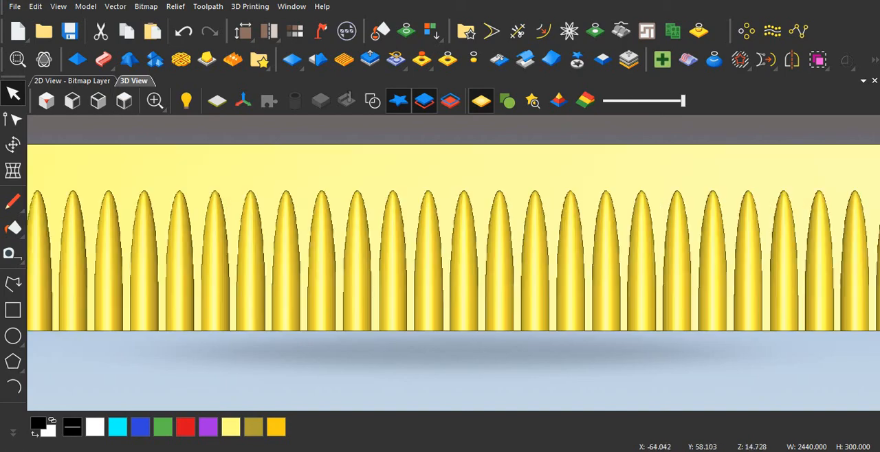
middle_drag(407, 240, 401, 142)
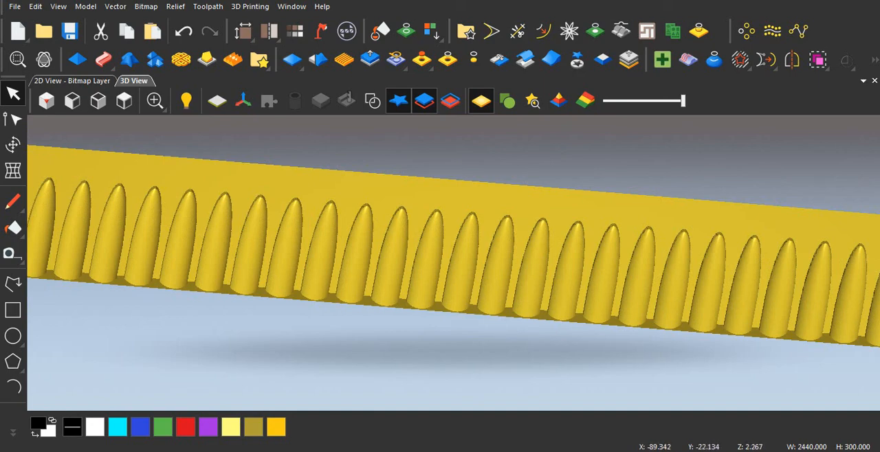
drag(385, 255, 383, 193)
scroll(381, 251, up, 2)
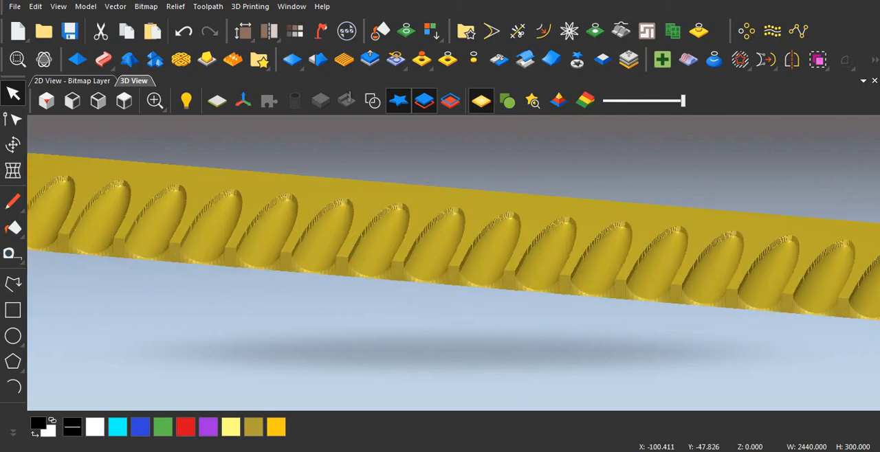
scroll(454, 227, up, 2)
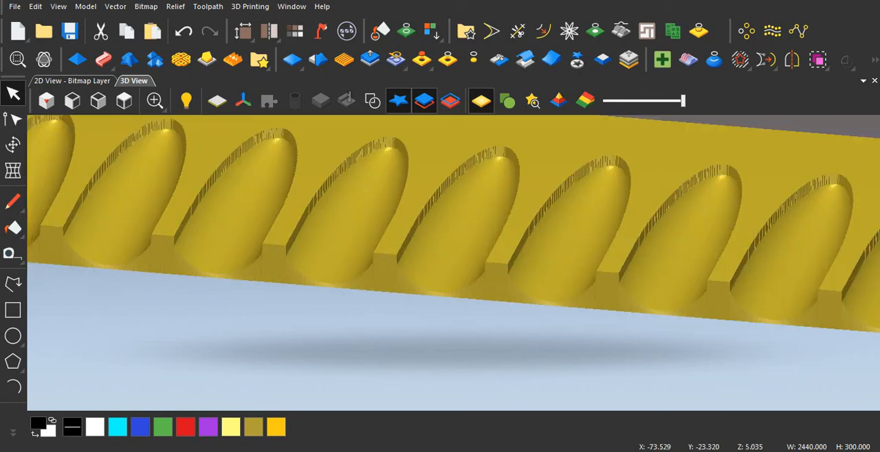